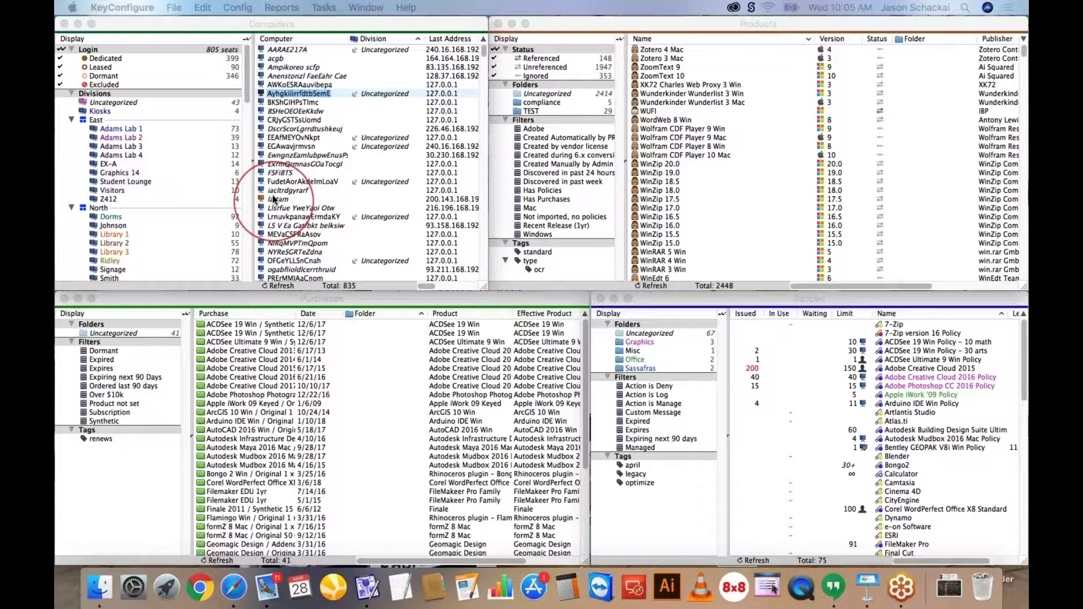
Step: Open the Programs window and move it aside so the Products list is visible
left_click(373, 12)
left_click(366, 8)
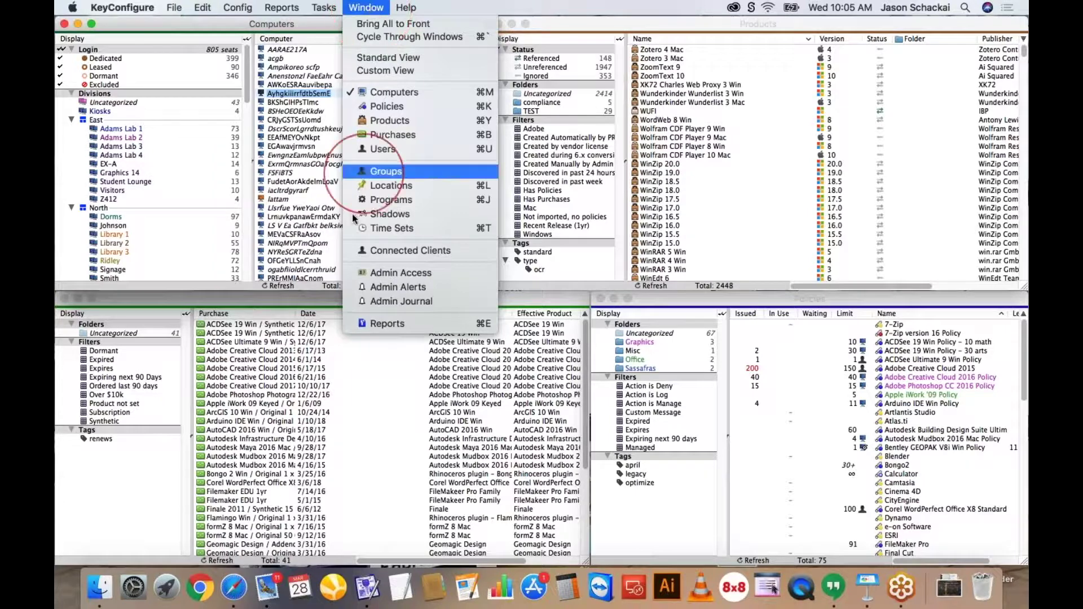
left_click(386, 201)
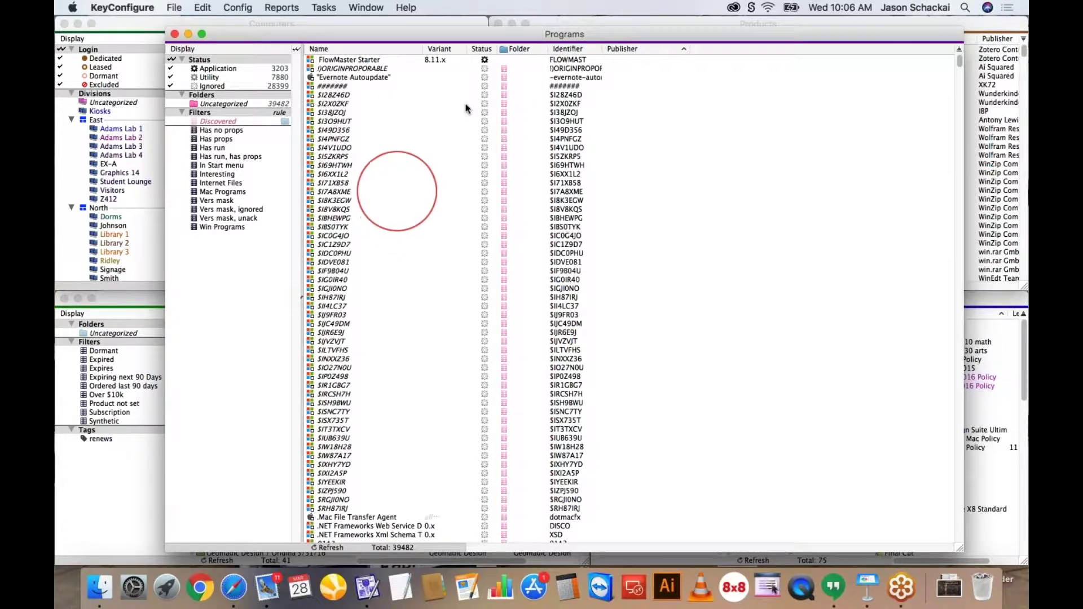
left_click_drag(884, 36, 785, 36)
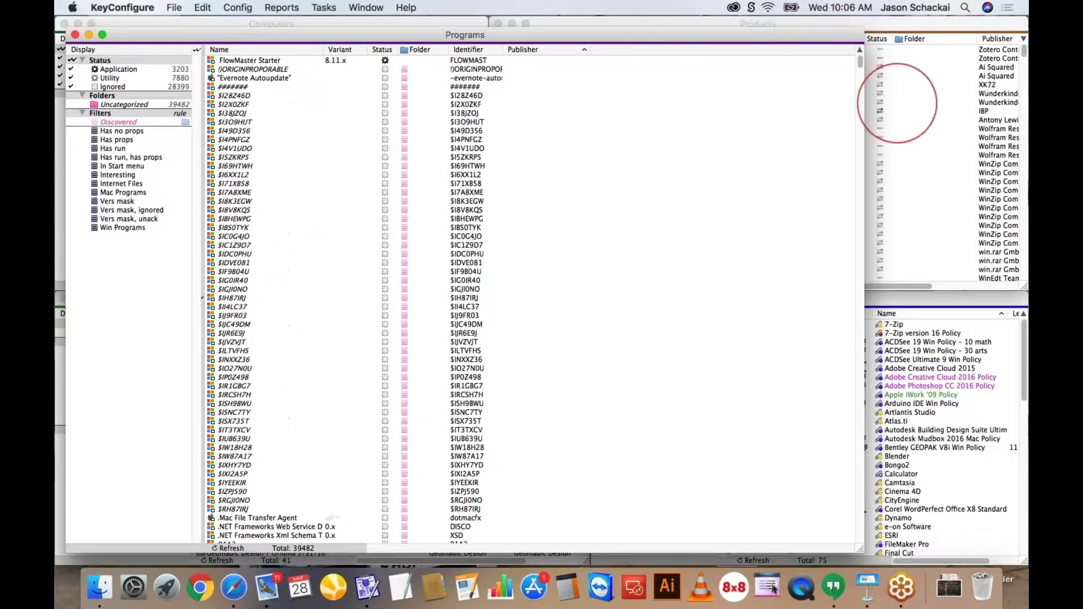
Step: Browse the Products list, sort it by name in ascending order, and bring the Adobe Creative Suite entries into view
left_click(898, 103)
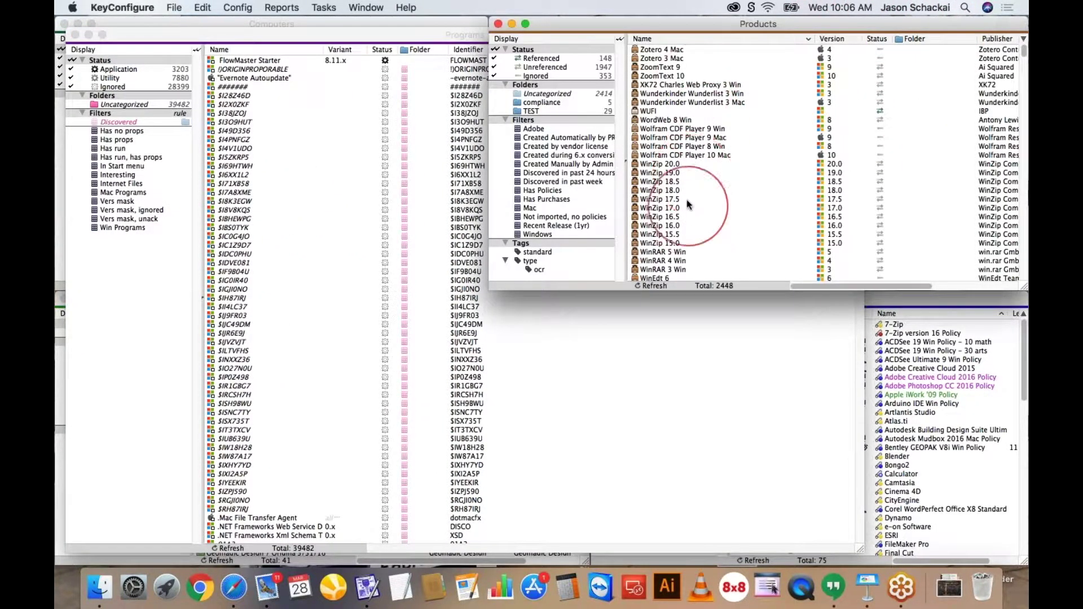
scroll(689, 204, "down", 5)
scroll(689, 205, "down", 2)
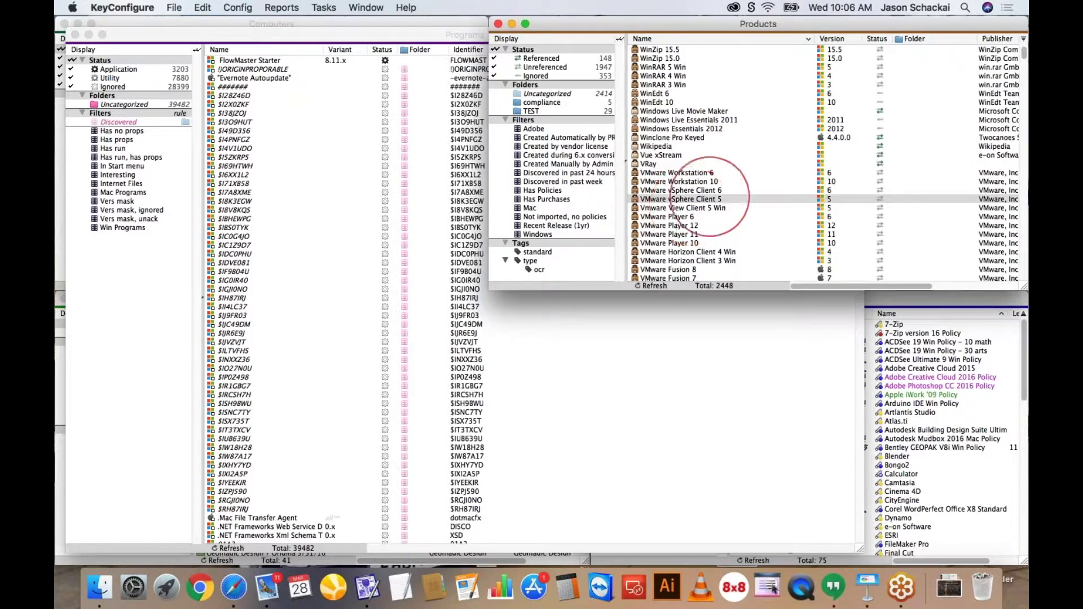
scroll(1025, 57, "down", 10)
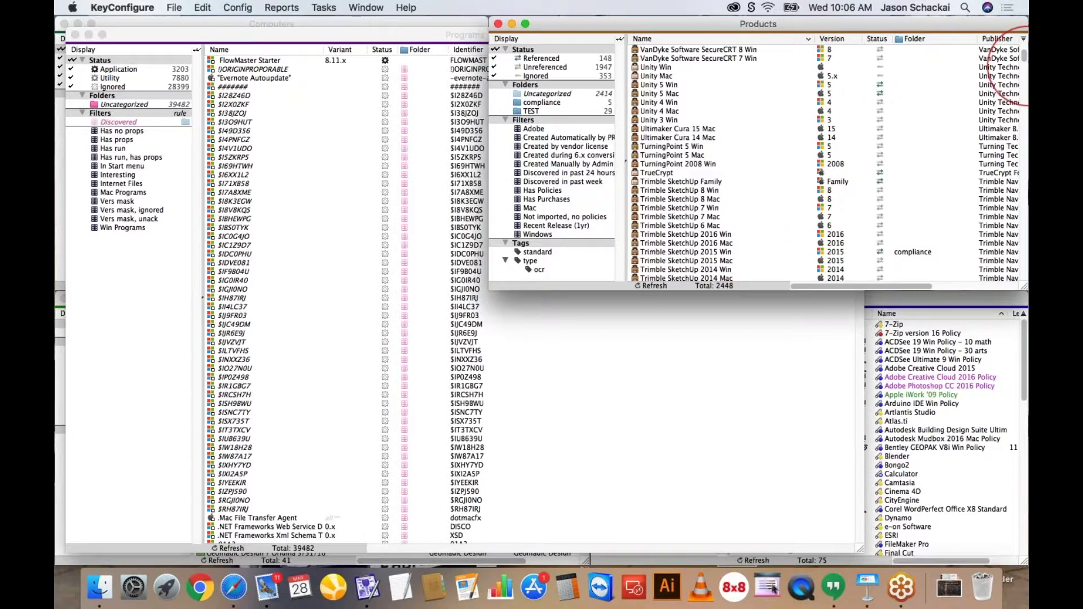
mouse_move(1025, 59)
left_mouse_down()
mouse_move(1026, 72)
mouse_move(1022, 52)
left_mouse_up()
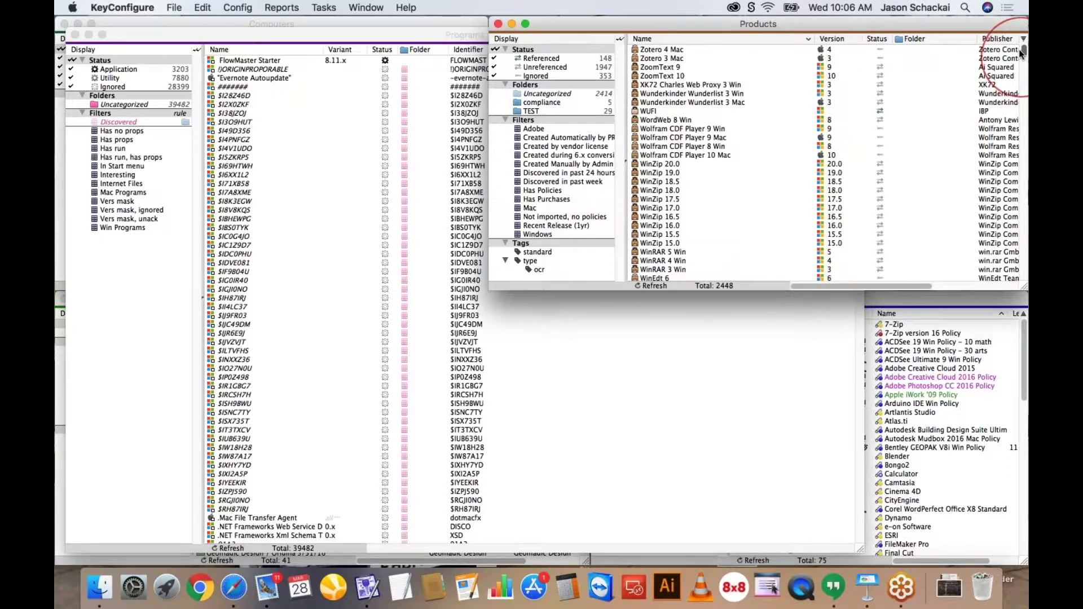
left_click(700, 43)
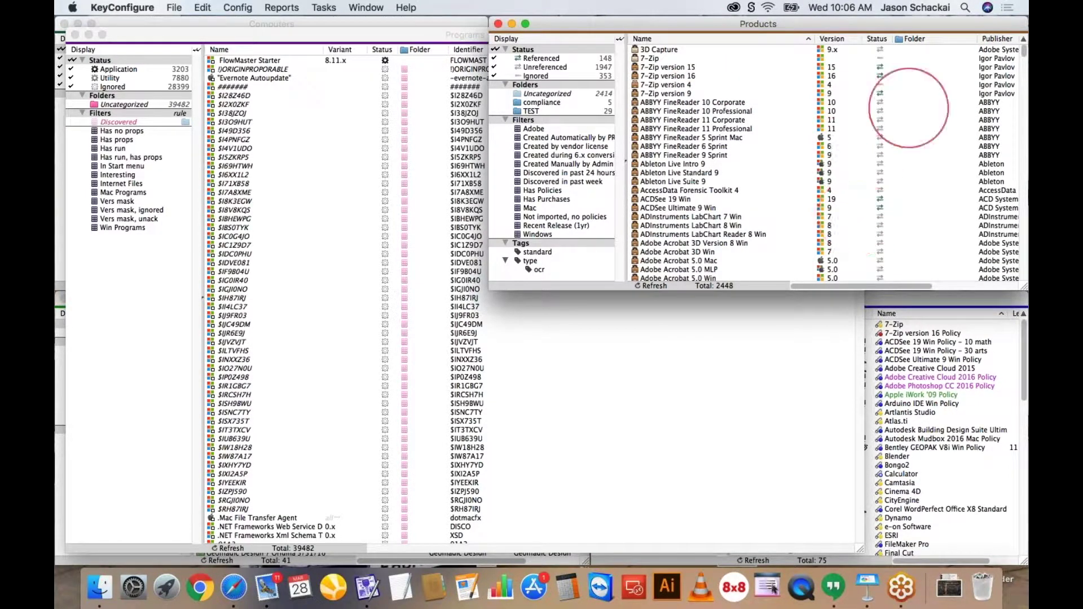
left_click(1019, 58)
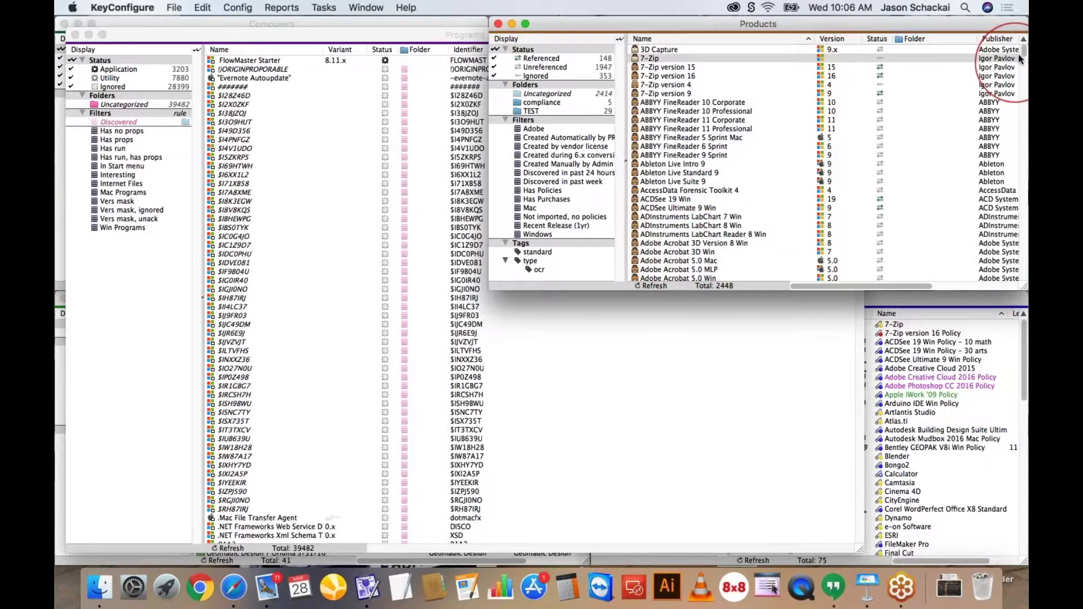
left_click_drag(1021, 53, 1023, 62)
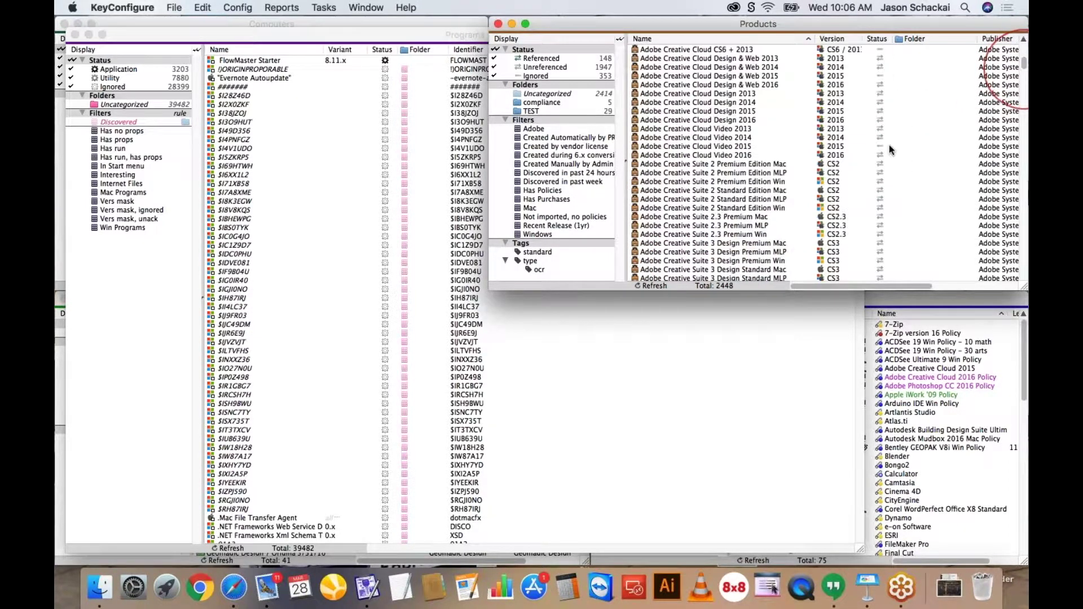
Step: View the product details of Adobe Creative Suite 2.3 Premium MLP, including its list of programs, and close them
left_click(699, 224)
double_click(698, 224)
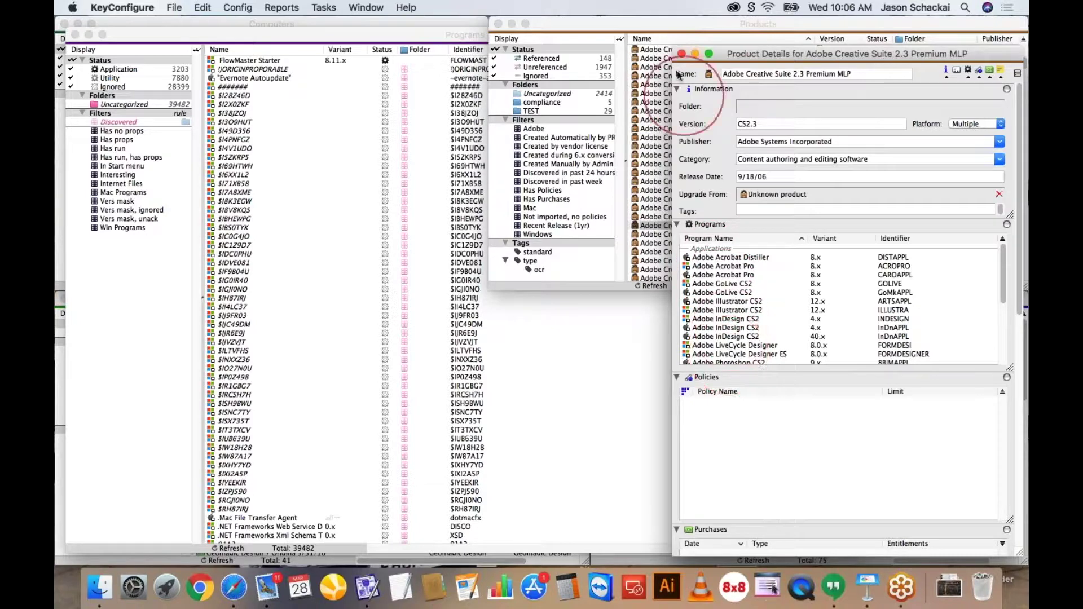
left_click(682, 54)
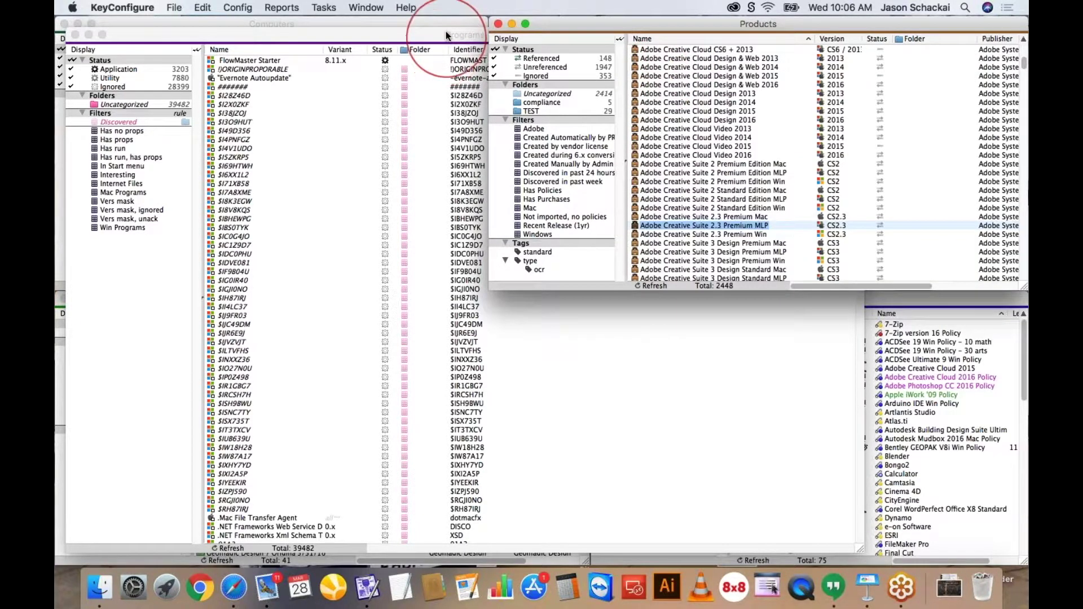
Step: Return to the Programs list and check the column customization, sorting and report options it offers
left_click(443, 35)
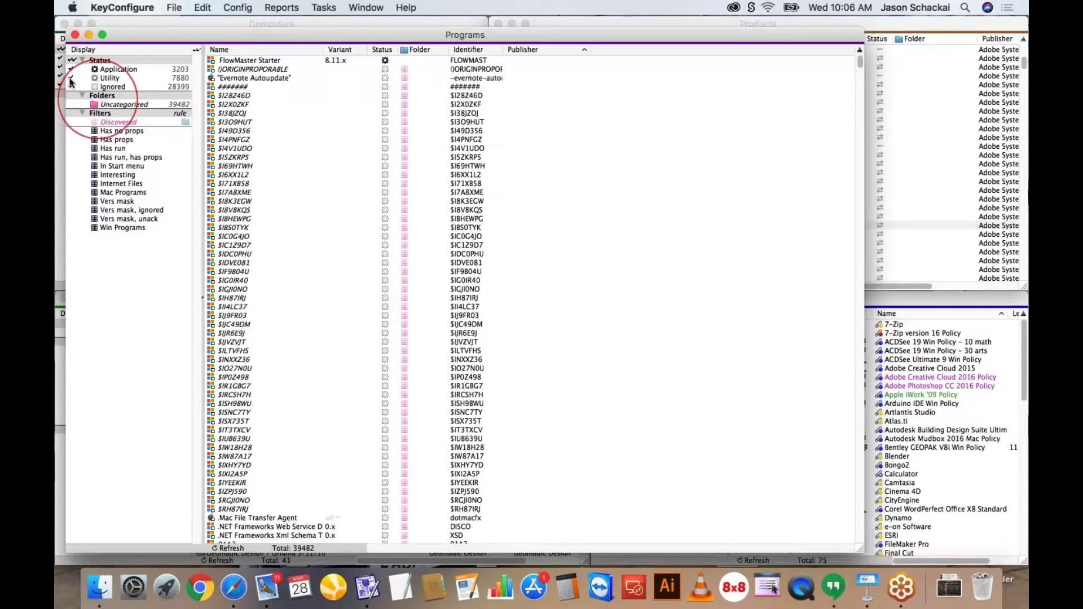
right_click(250, 54)
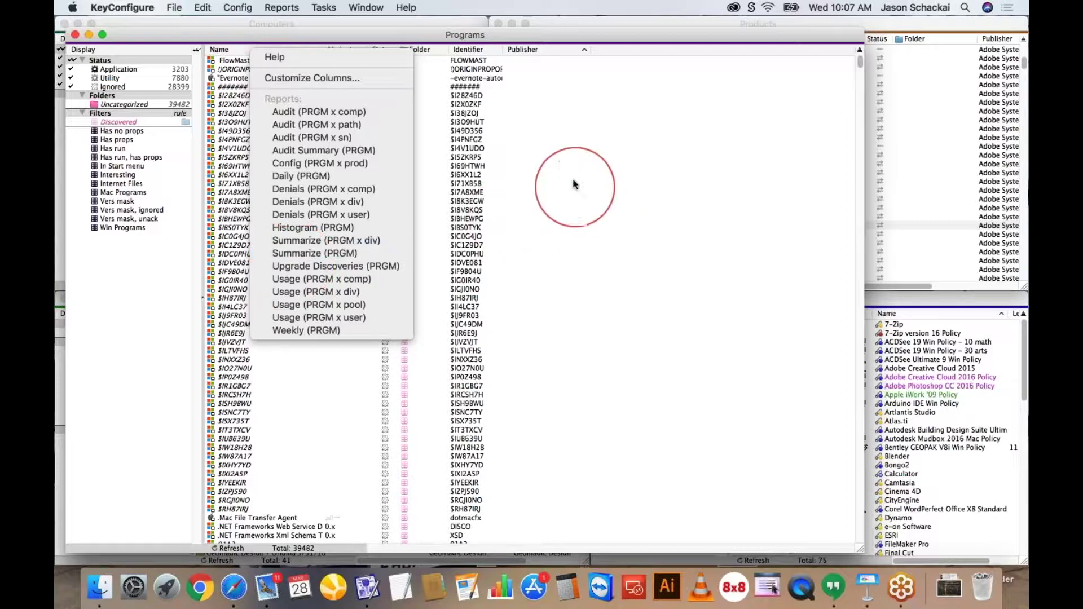
right_click(553, 168)
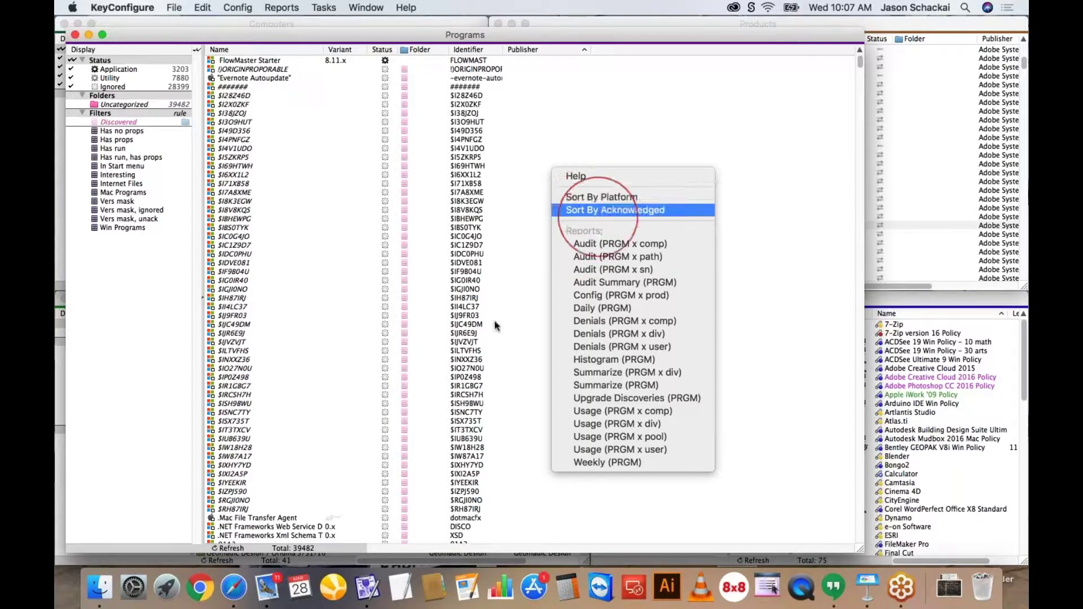
left_click(227, 209)
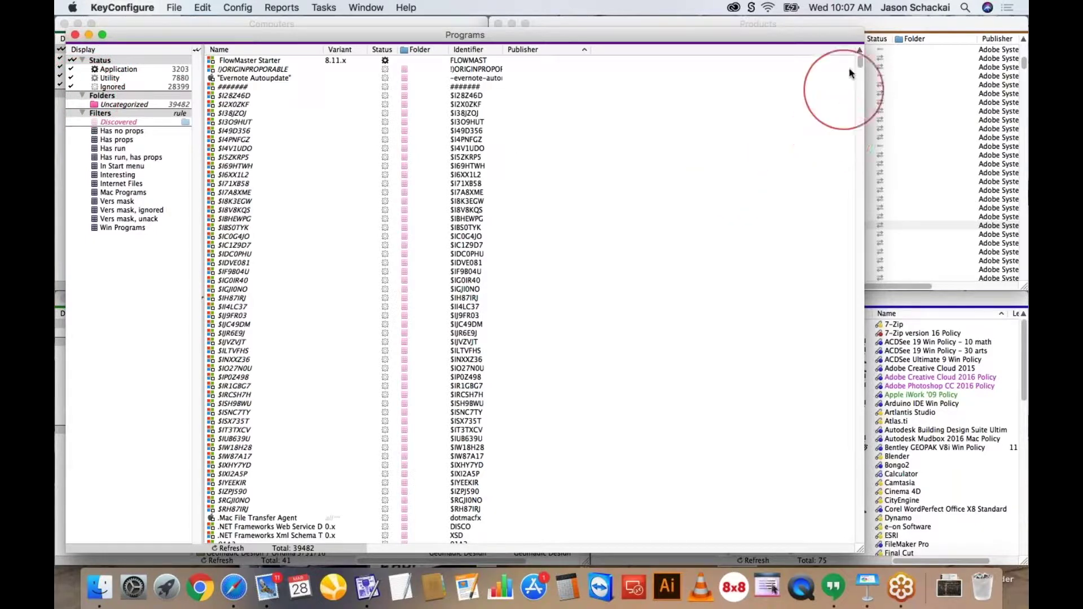
mouse_move(856, 68)
left_mouse_down()
mouse_move(862, 99)
mouse_move(860, 54)
left_mouse_up()
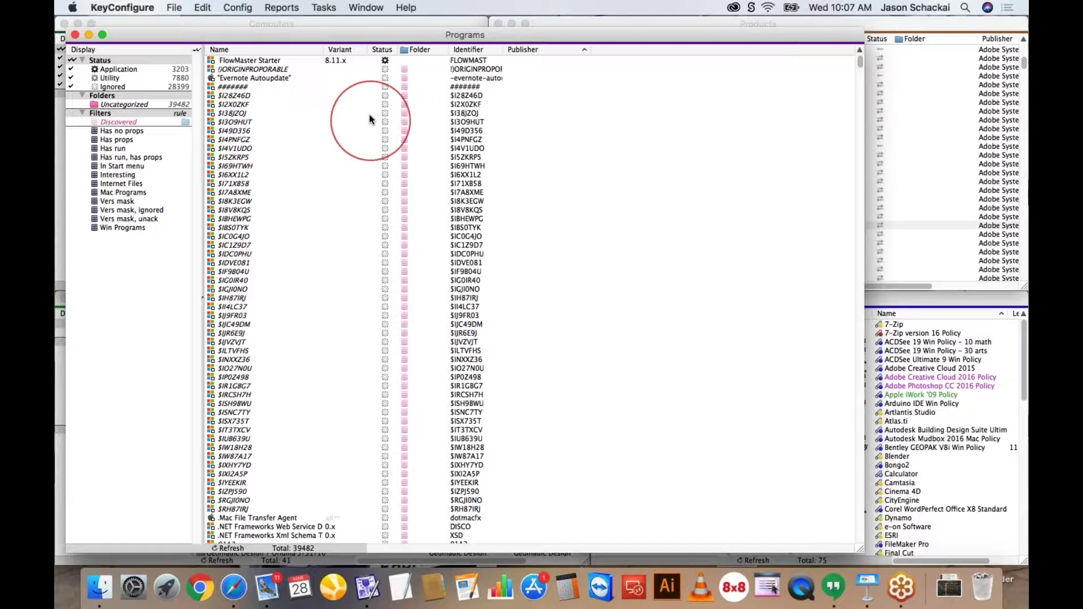
Step: Open the search bar in the Programs list and clear the search term left in it
key("super+f")
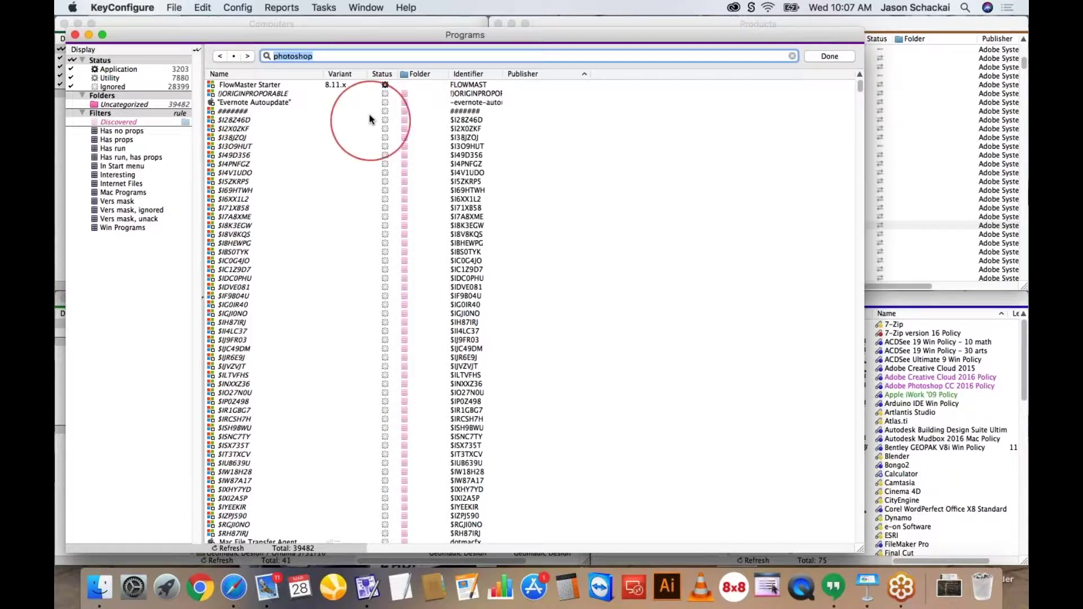
key("BackSpace")
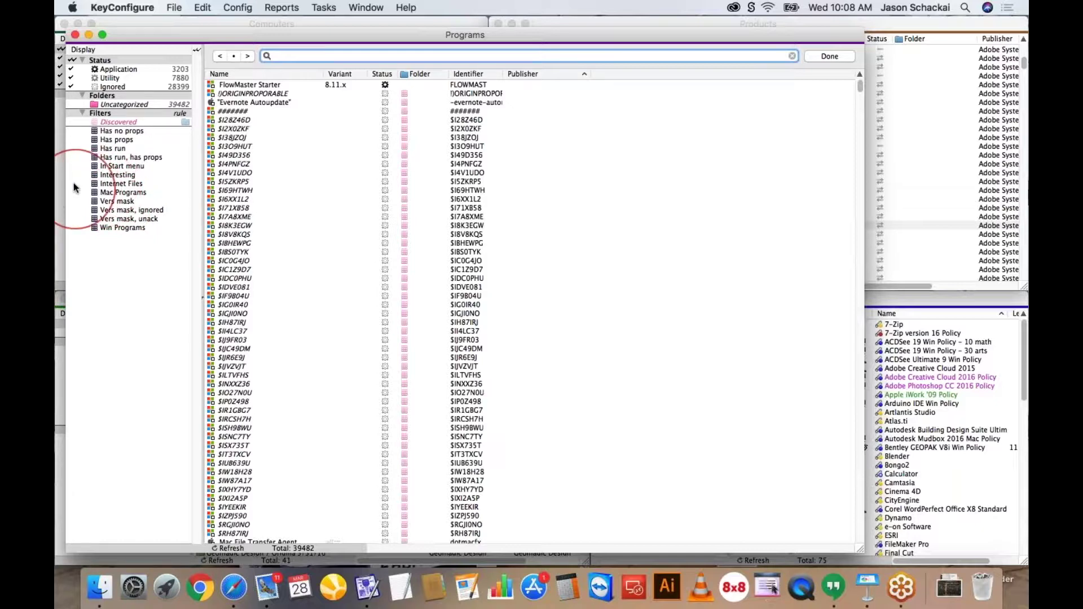
Step: Apply the Interesting filter to the Programs list and examine its match expression in the filter definition
left_click(115, 176)
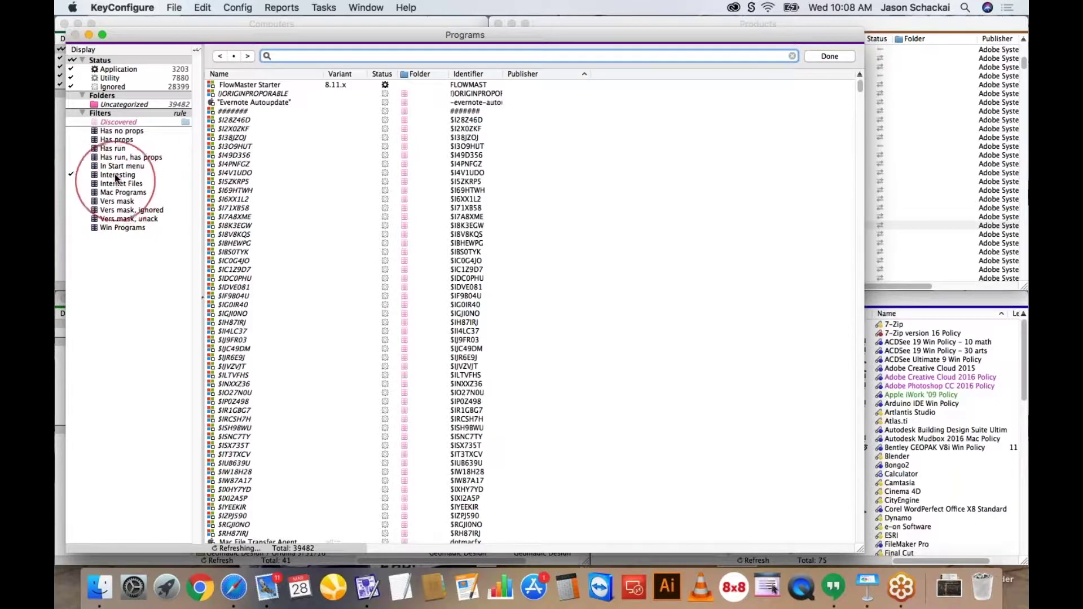
double_click(120, 176)
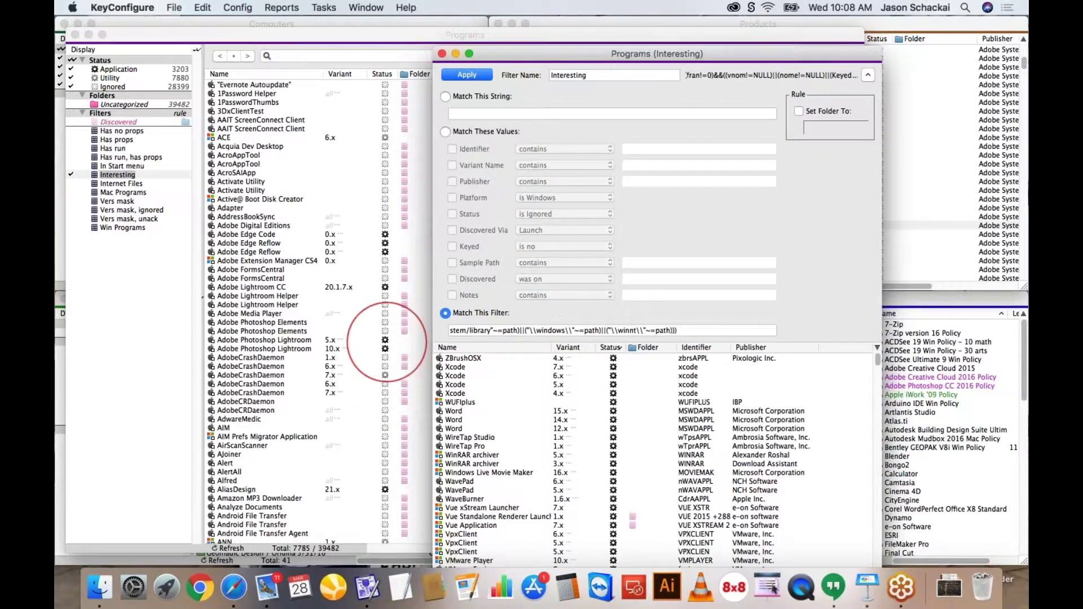
left_click(698, 330)
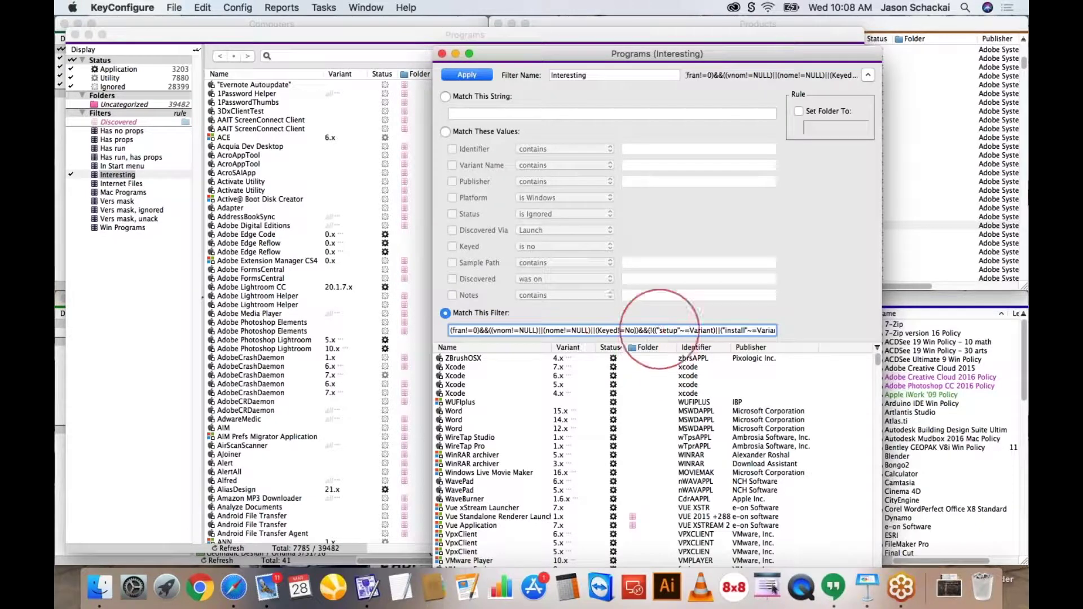
left_click(442, 53)
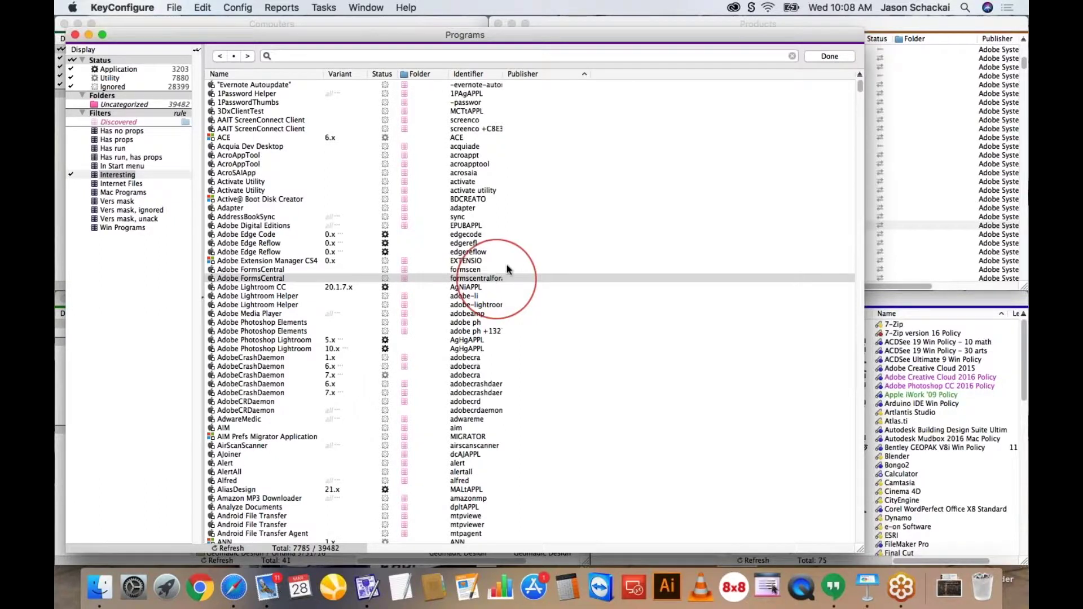
Step: Look over the available Audit reports without running one
left_click(284, 8)
mouse_move(286, 22)
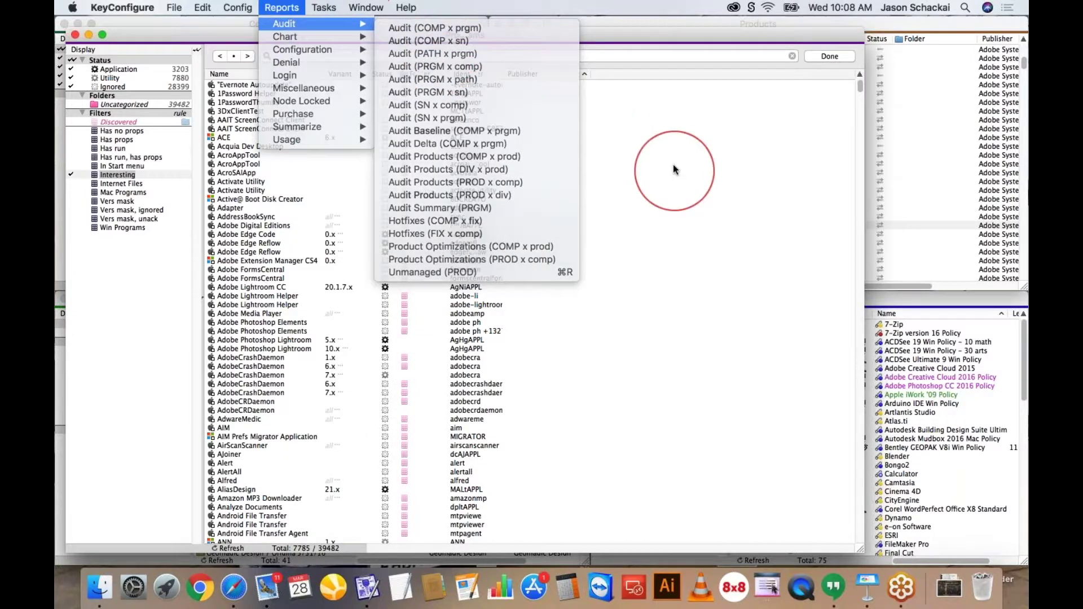
left_click(673, 165)
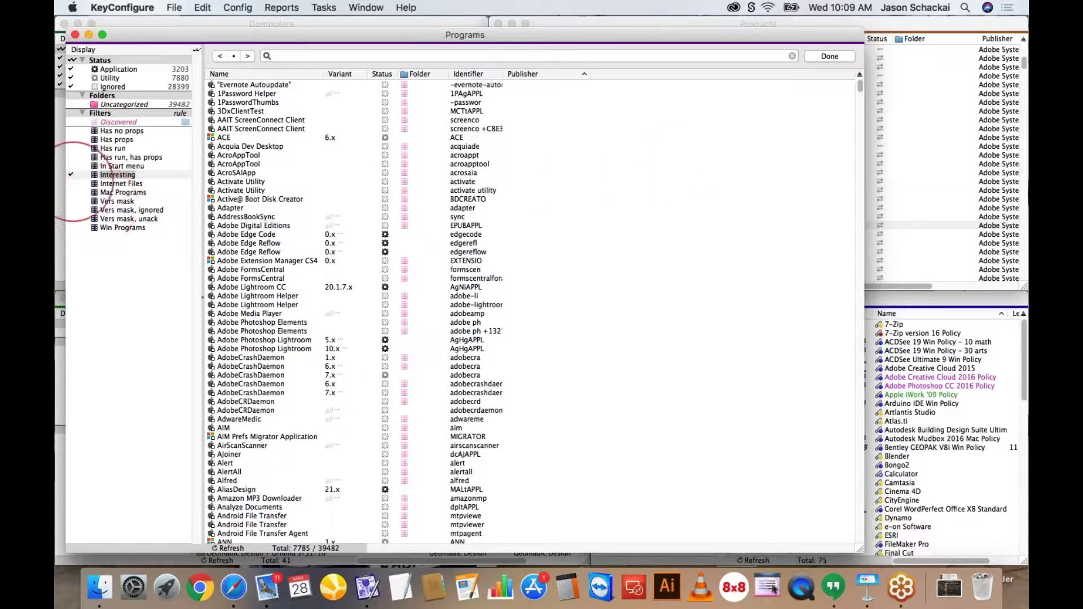
Step: Remove the Interesting filter and open the Adobe InDesign CC 2017 program details, selecting the associated Adobe Creative Cloud 2017 product
left_click(70, 175)
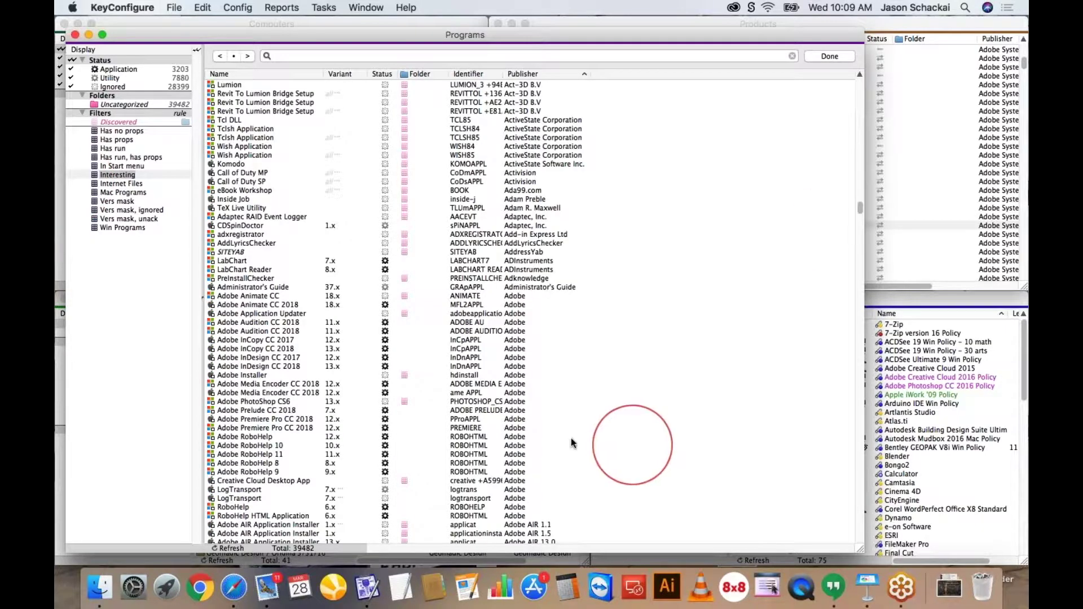
left_click(248, 358)
double_click(251, 357)
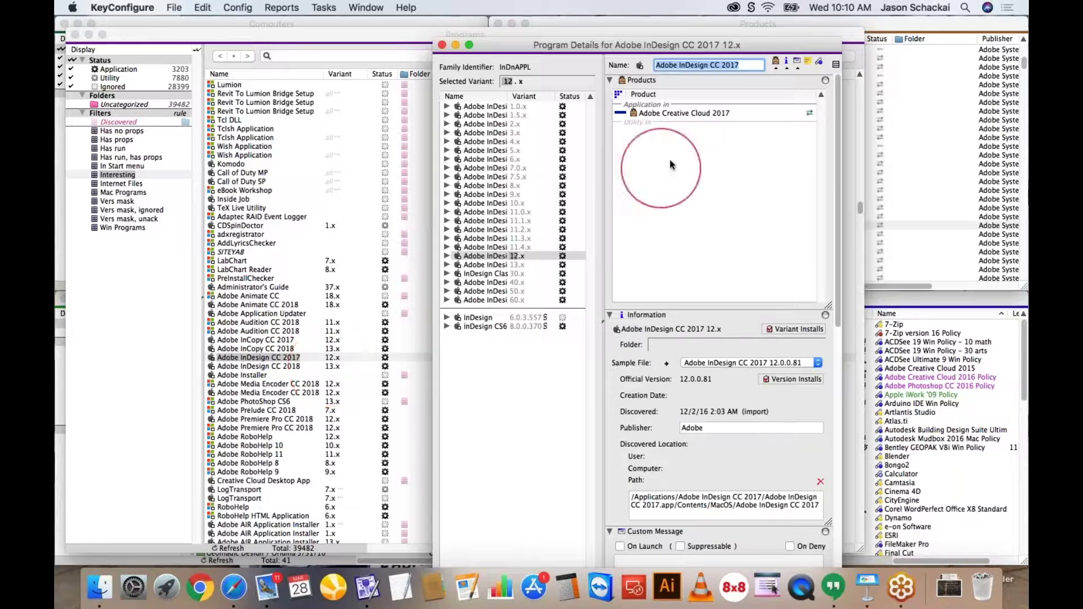
left_click(668, 114)
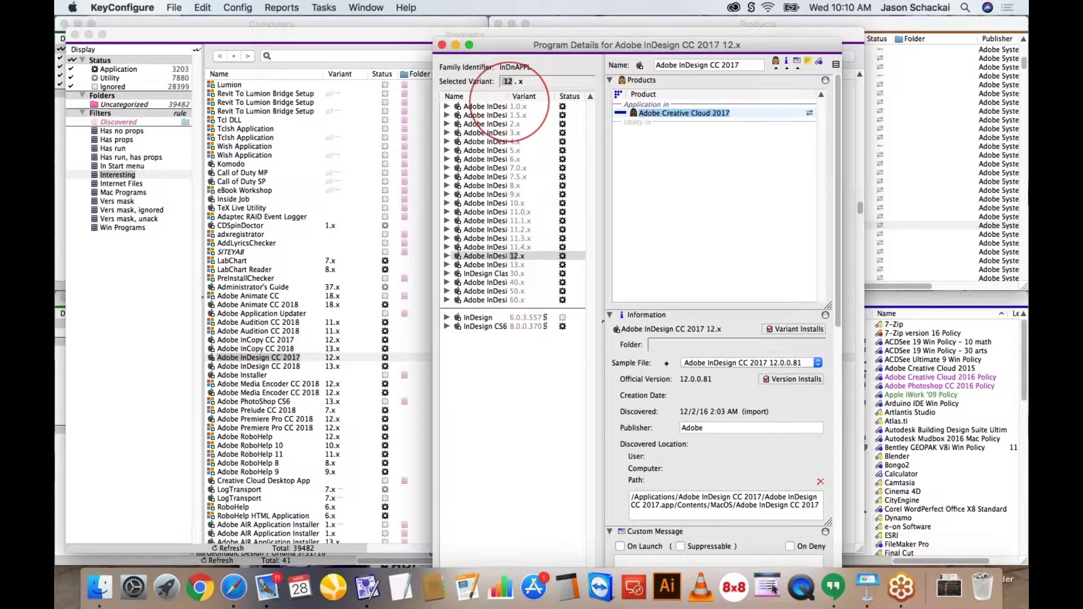
Step: Widen the variant list's Name column, expand the Adobe InDesign CS4 6.x variant and select its InDesign 6.0.6.622 version
left_click_drag(508, 96, 532, 97)
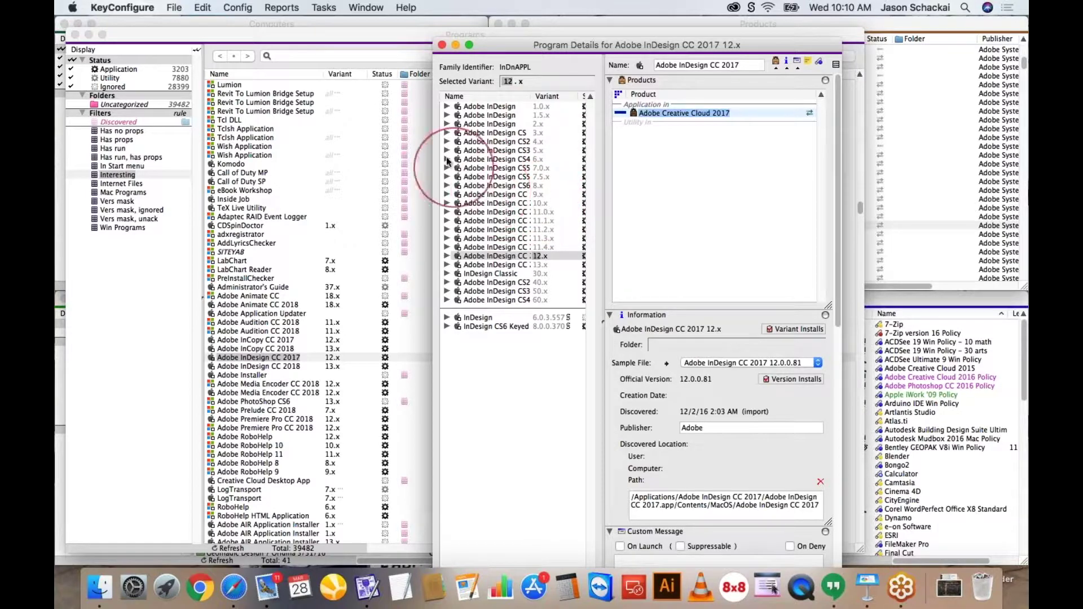
left_click(447, 160)
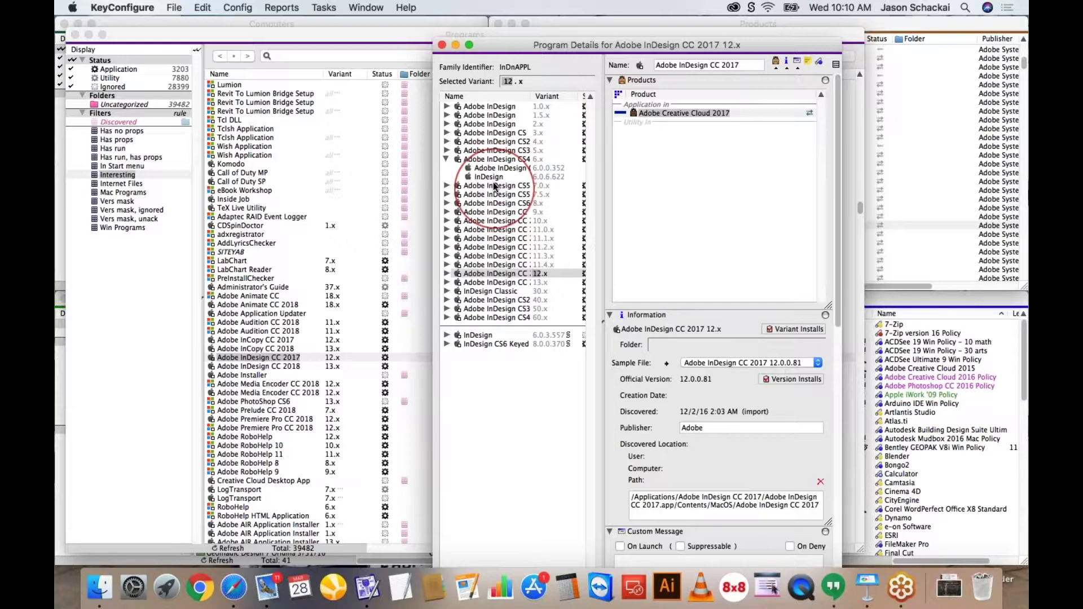
left_click(492, 177)
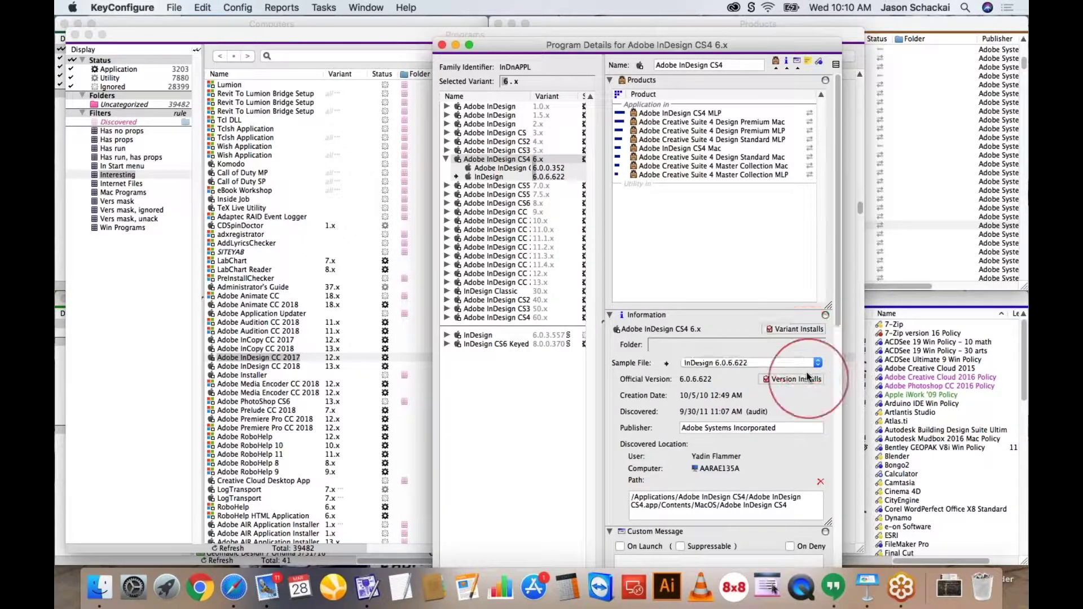
Step: Check which computers have the InDesign CS4 6.x variant and version 6.0.6.622 installed, close both lists, and reposition the program details window
left_click(799, 330)
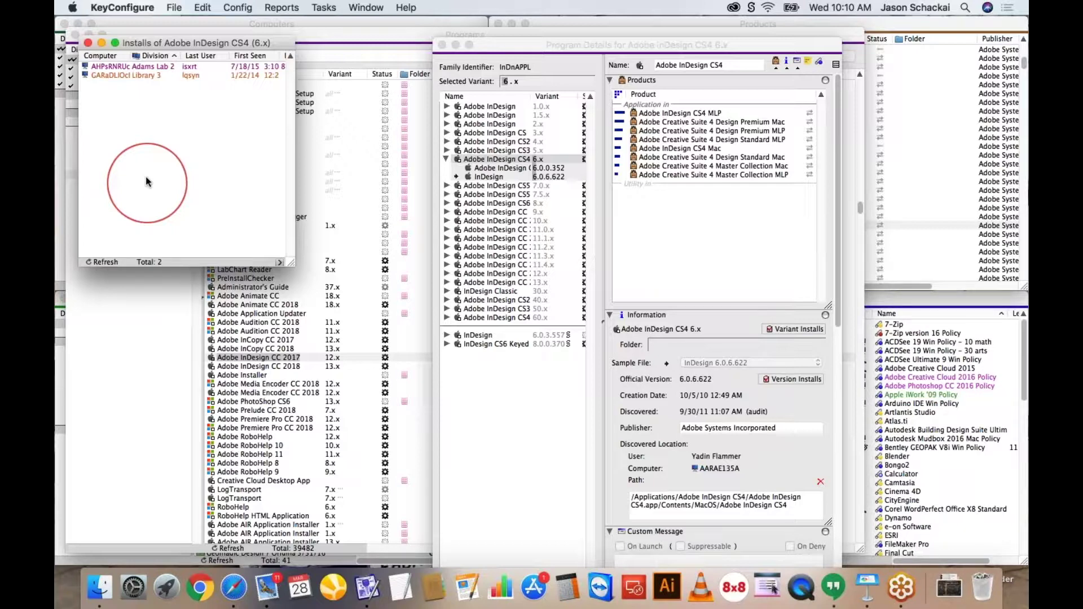
left_click(88, 43)
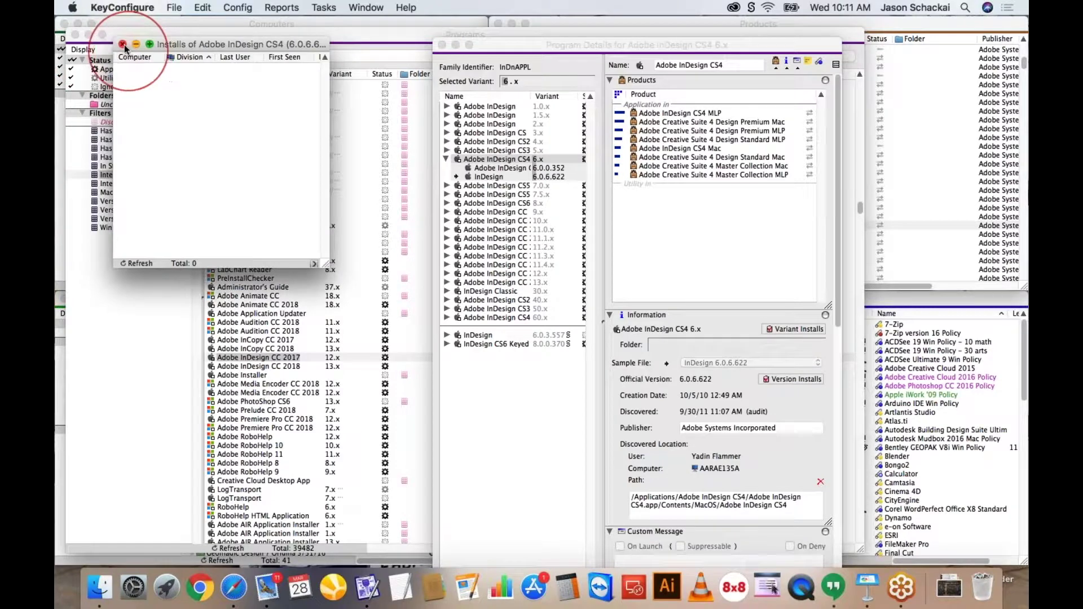
left_click(123, 44)
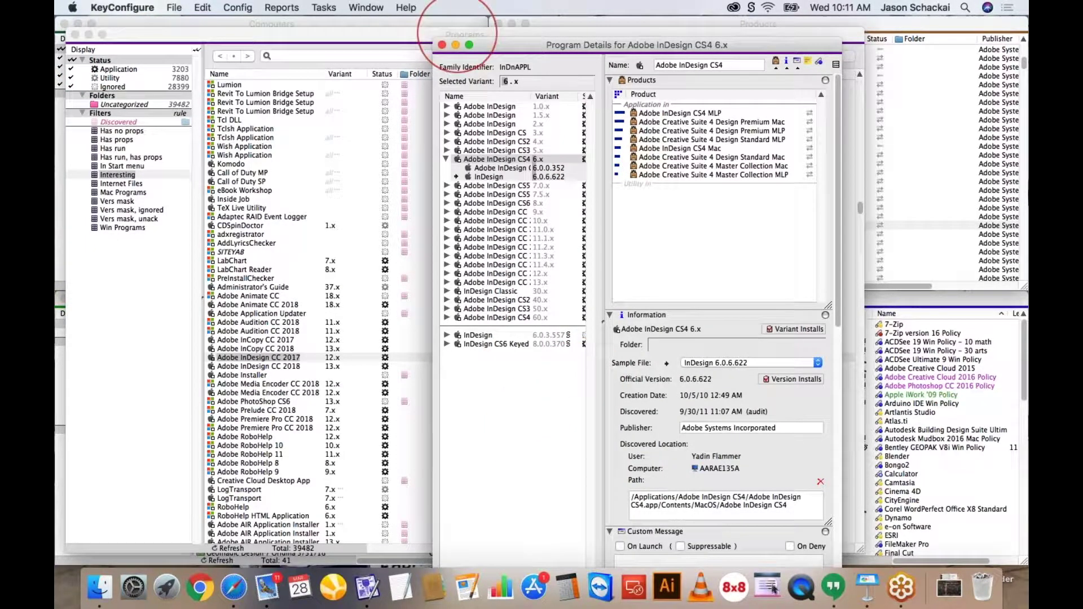
left_click_drag(626, 45, 564, 23)
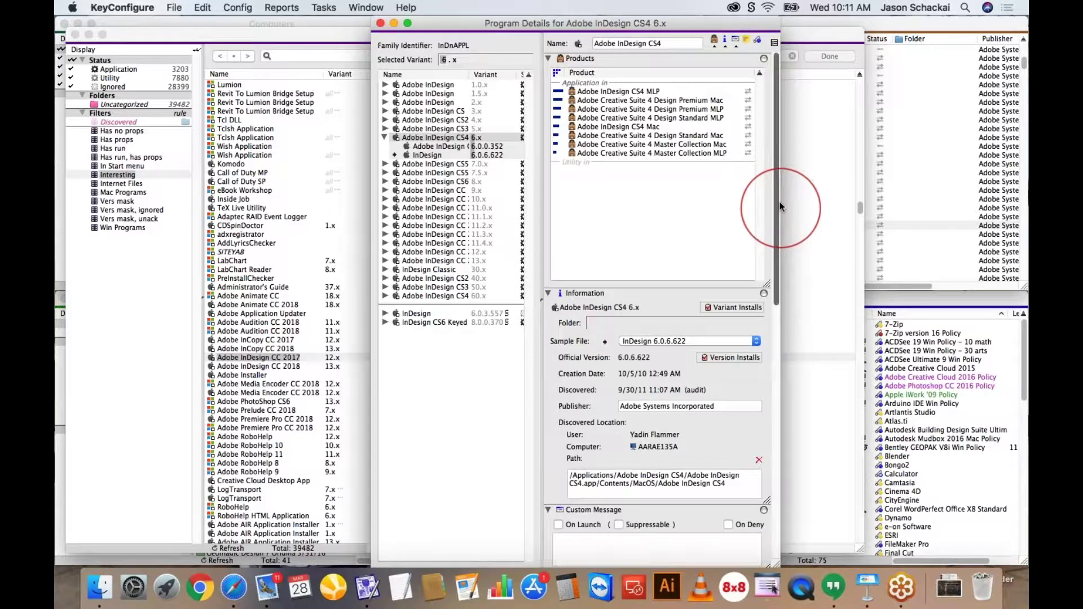
Step: Show the Notes and Policies sections in the Adobe InDesign CS4 6.x program details and return to the Products section
left_click(748, 42)
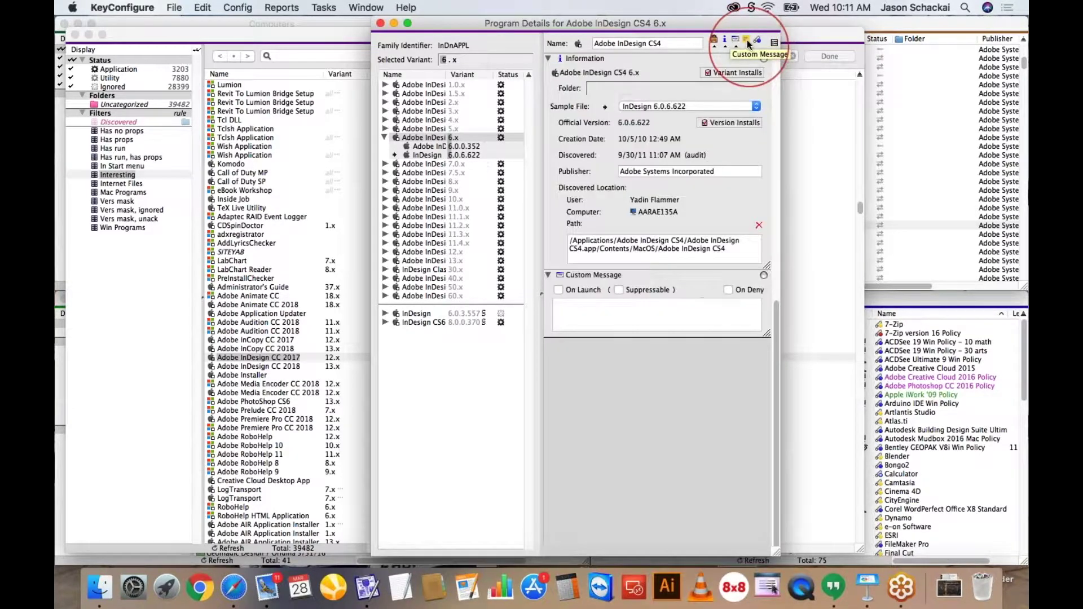
left_click(746, 40)
left_click(757, 40)
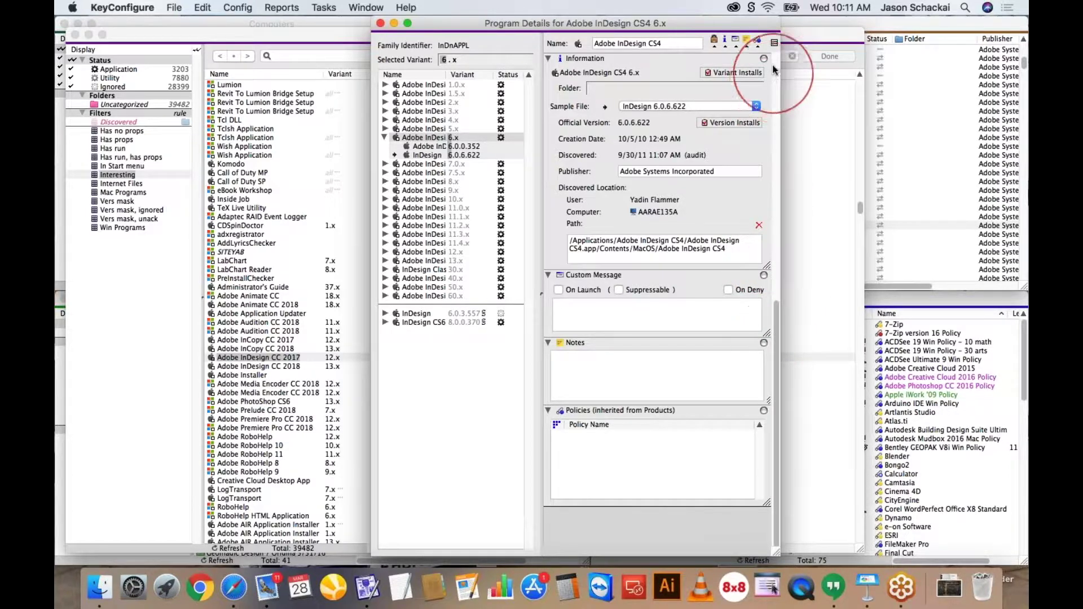
left_click(715, 39)
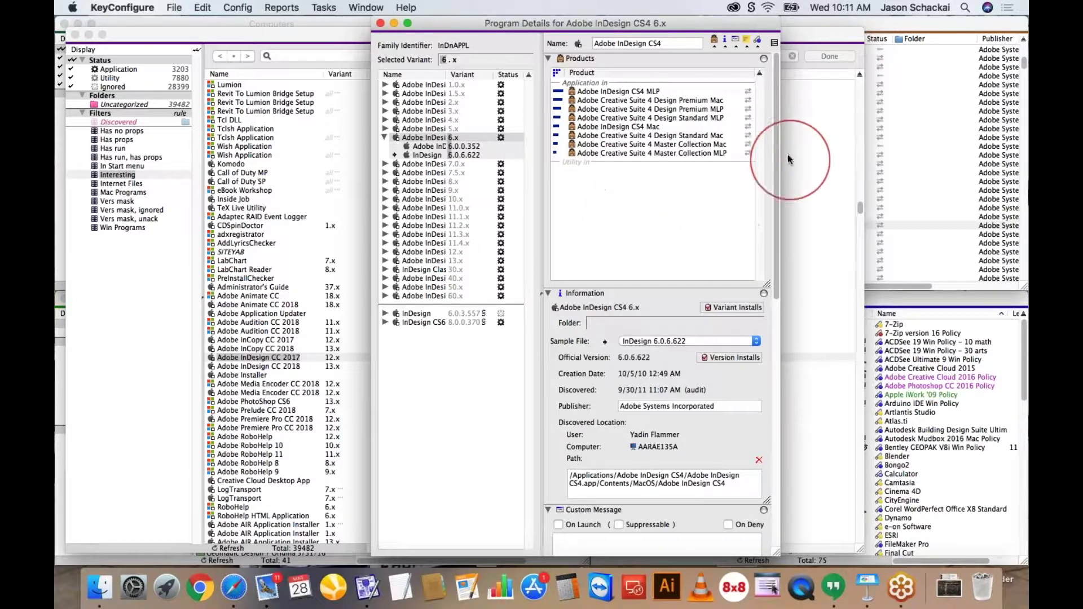
Step: Review the InDesign CS4 6.x detail sections from Products down to Policies, check the Folder field, and close the program details
left_click_drag(776, 167, 772, 435)
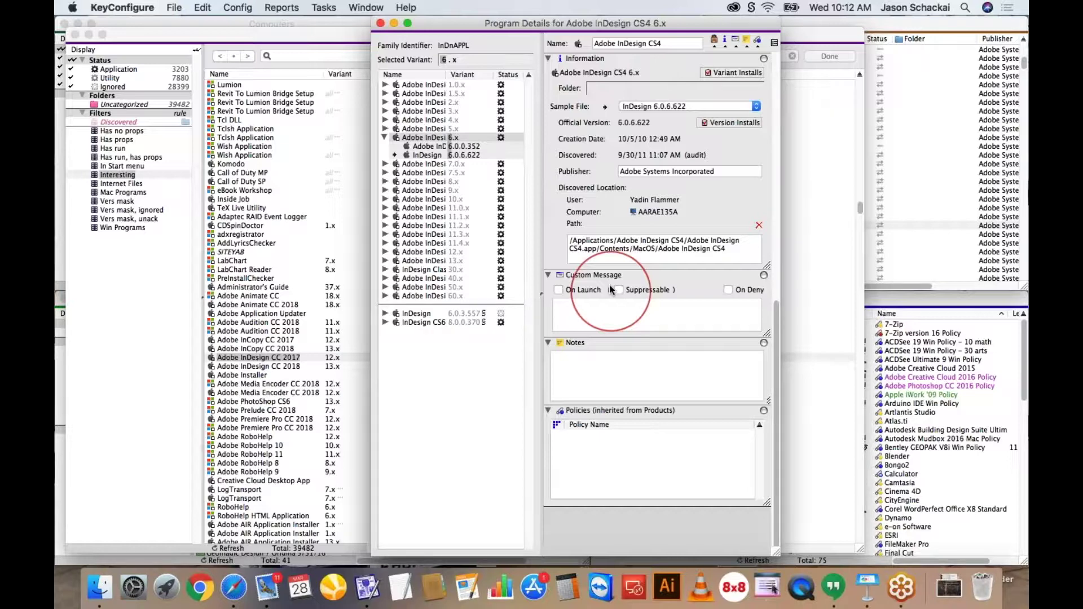
left_click_drag(777, 356, 785, 136)
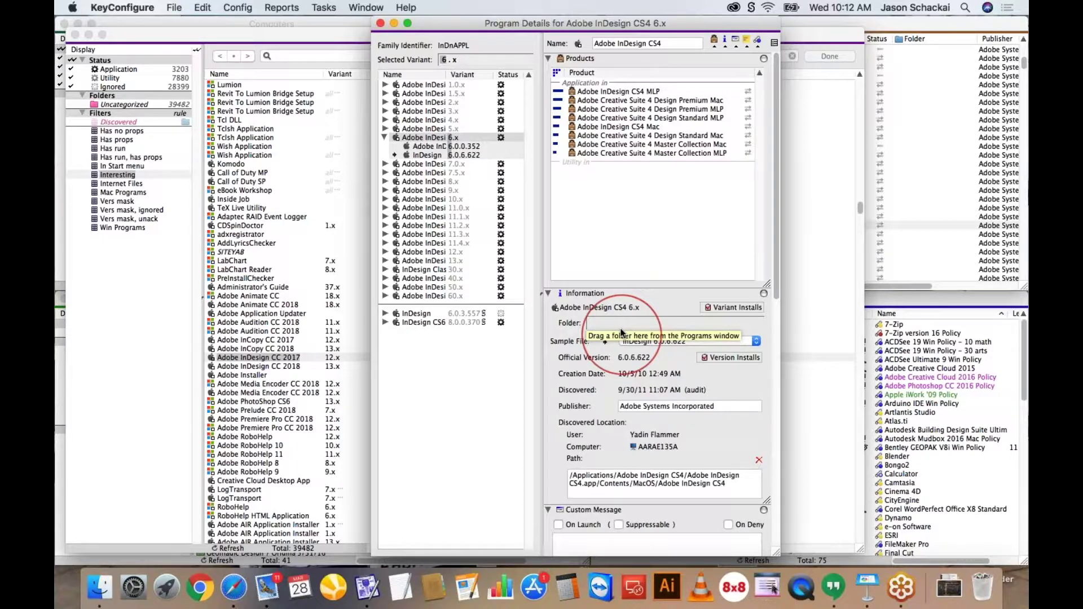
left_click(381, 23)
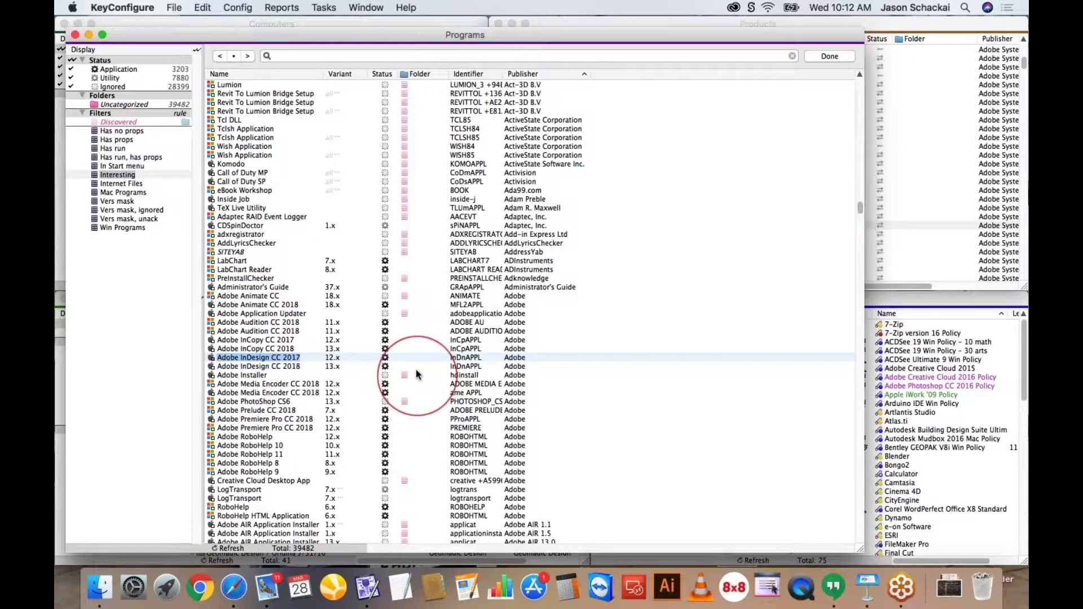
Step: Select the Application status in the Programs window and pick Adobe InCopy CC 2017 as an example program
left_click(129, 70)
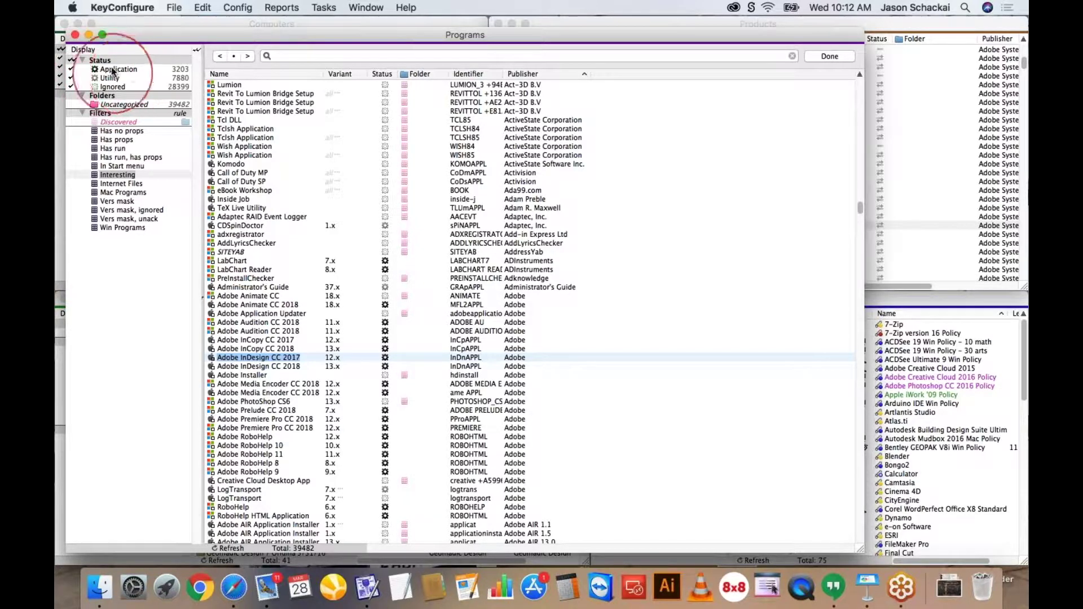
scroll(237, 384, "down", 1)
scroll(237, 386, "up", 5)
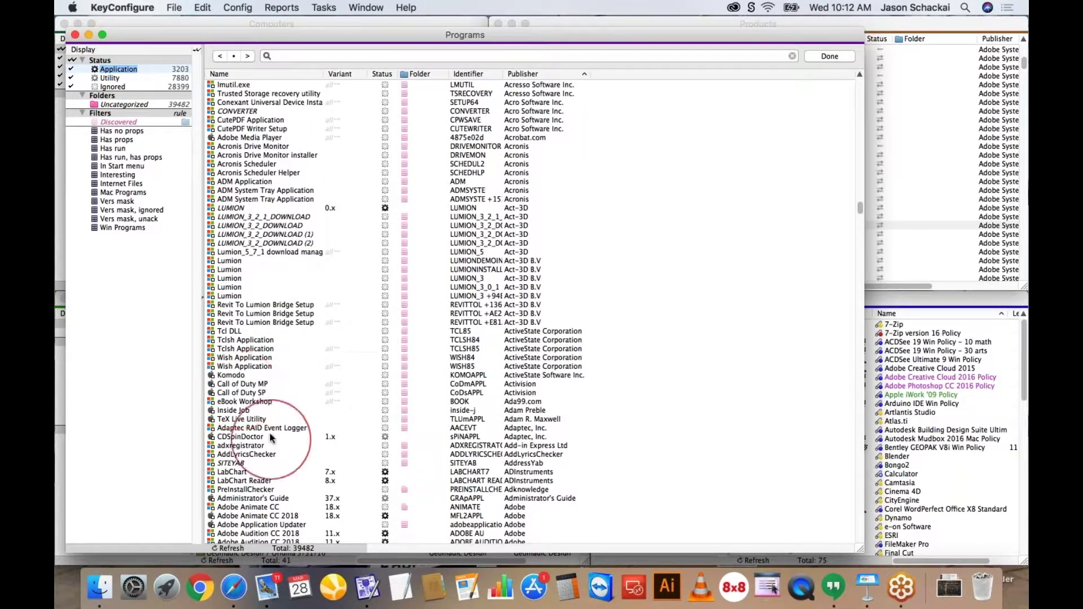
scroll(254, 395, "down", 3)
left_click(264, 412)
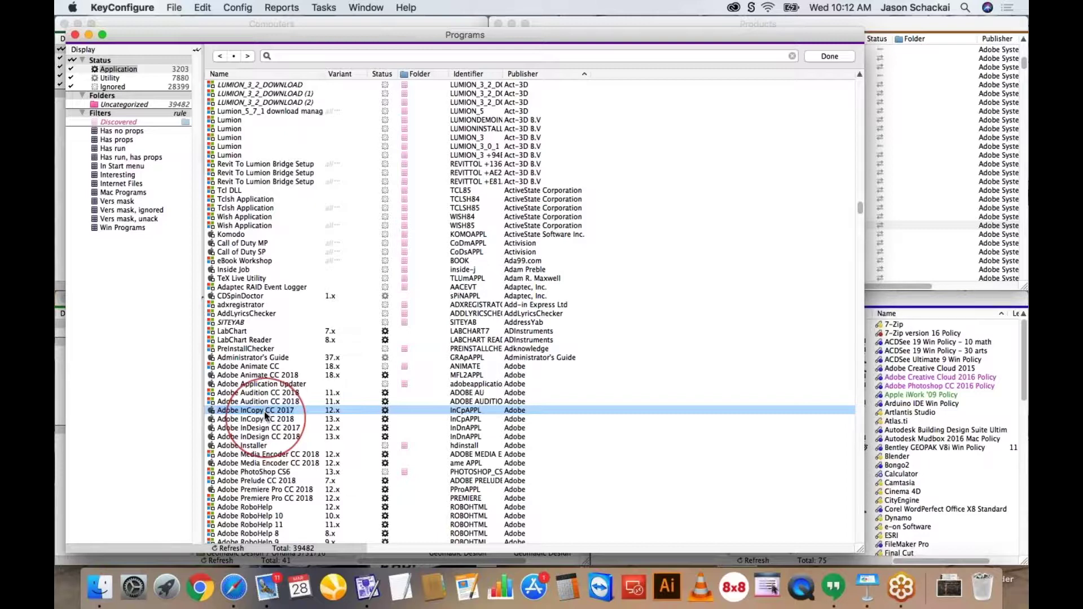
Step: Select the Ignored status in the Programs window and pick Adaptec RAID Event Logger as an example program
left_click(109, 87)
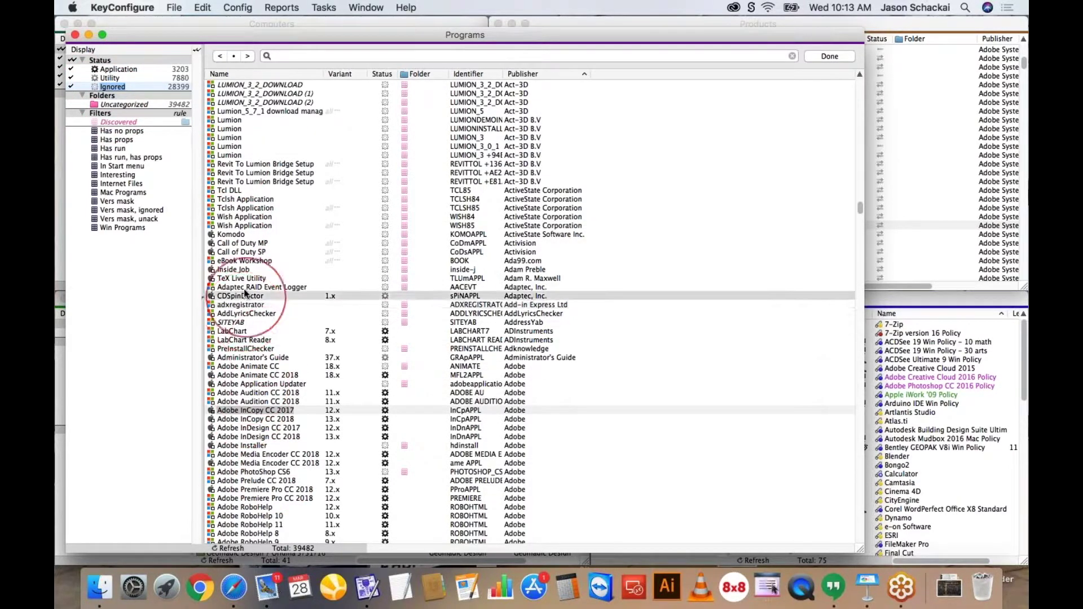
left_click(246, 286)
left_click(284, 286)
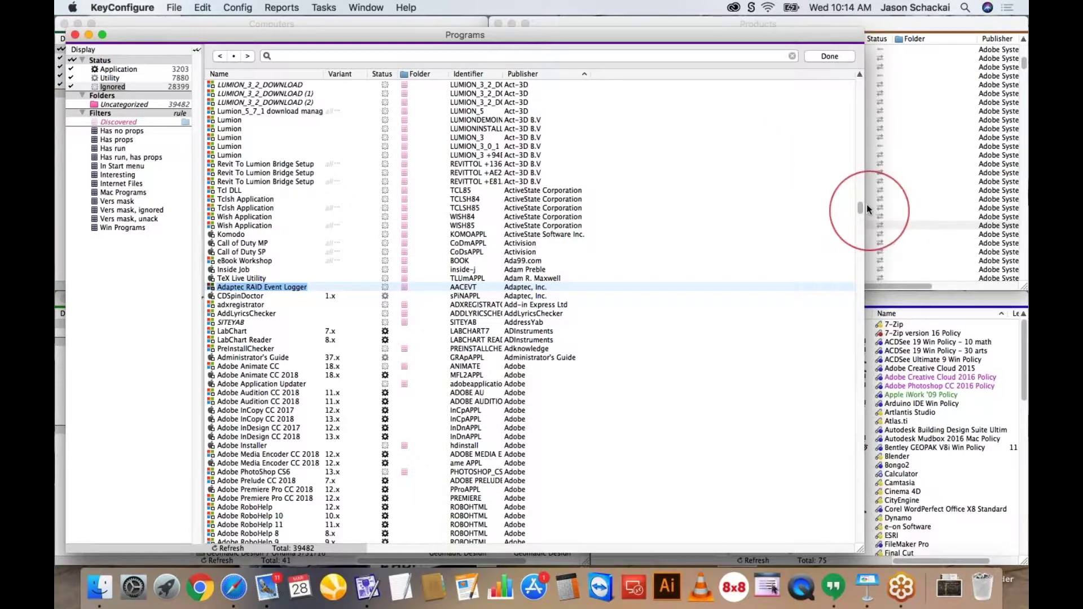
Step: Shrink and reposition the Programs window so the Products, Purchases and Policies windows are uncovered
left_click_drag(863, 209, 489, 189)
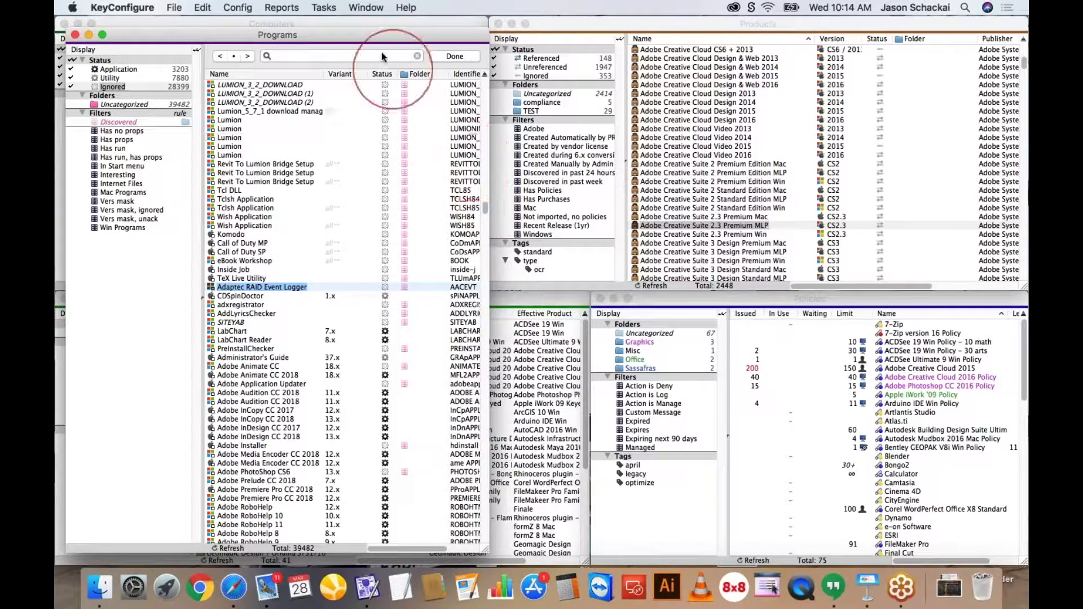
left_click_drag(373, 44, 364, 32)
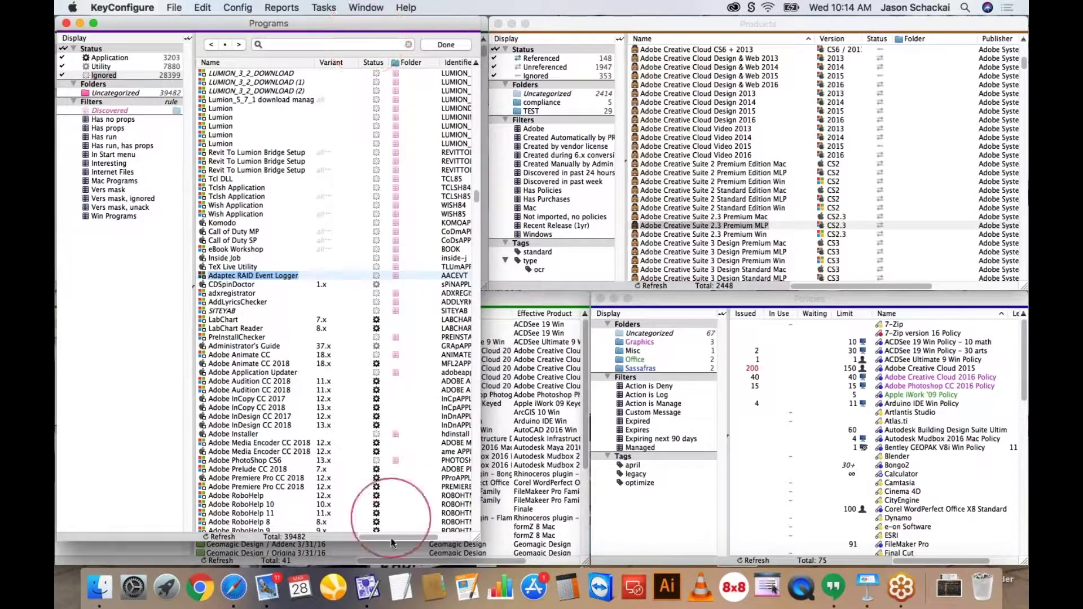
left_click_drag(394, 541, 416, 319)
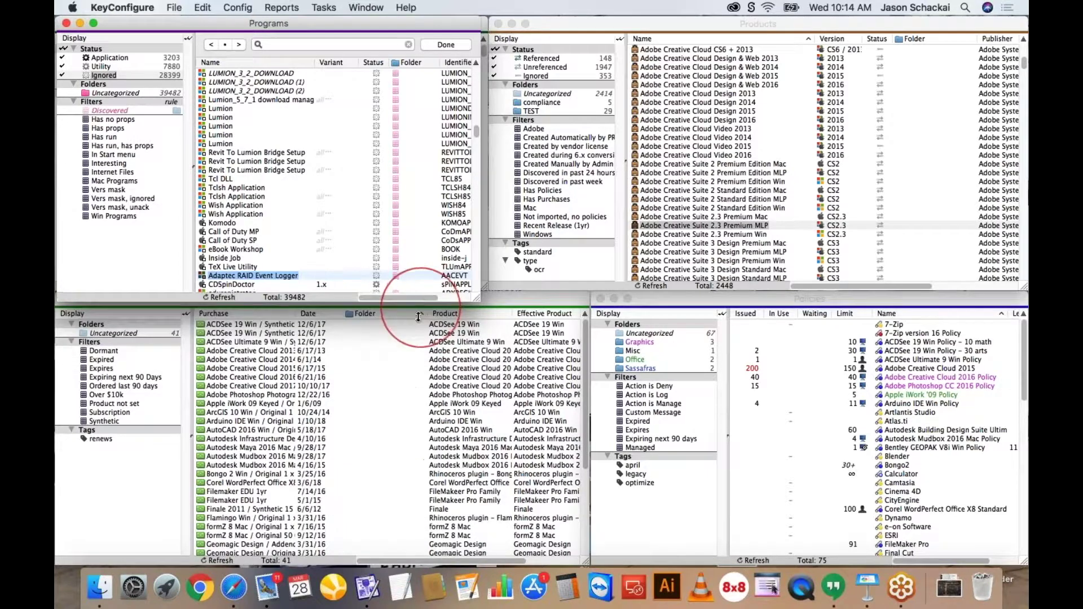
Step: Examine the start of the Products list, comparing 3D Capture, the 7-Zip family and version entries, and AccessData Forensic Toolkit 4
left_click(694, 22)
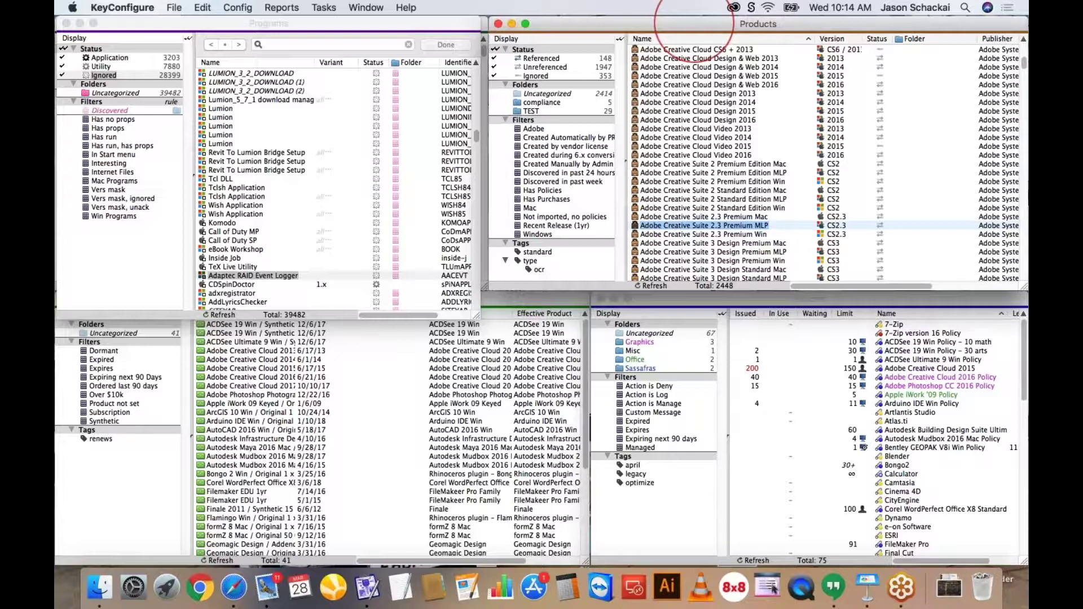
left_click(715, 156)
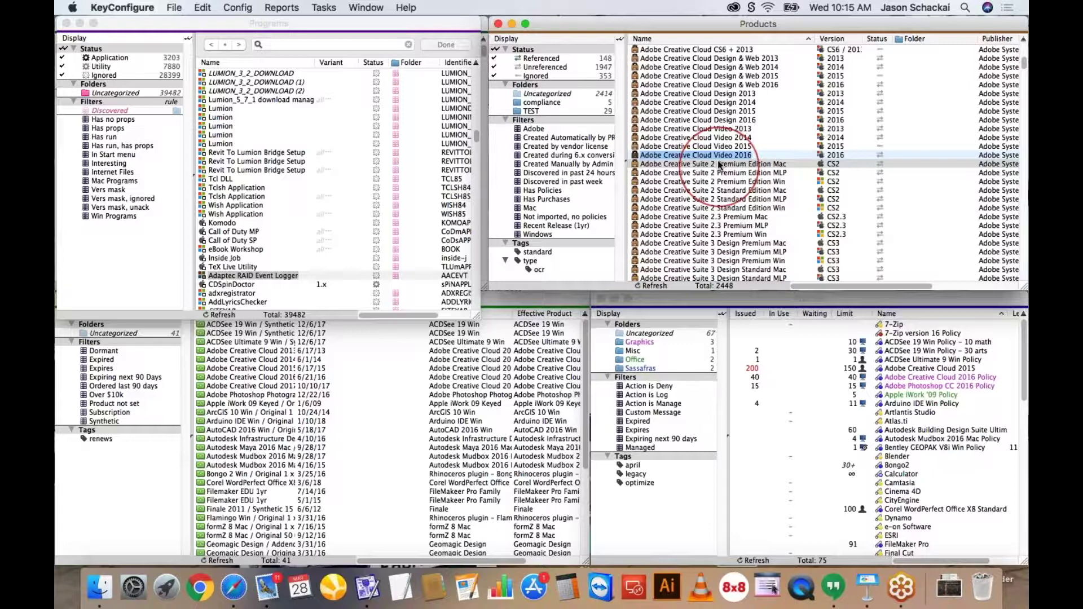
scroll(720, 165, "up", 20)
left_click(659, 51)
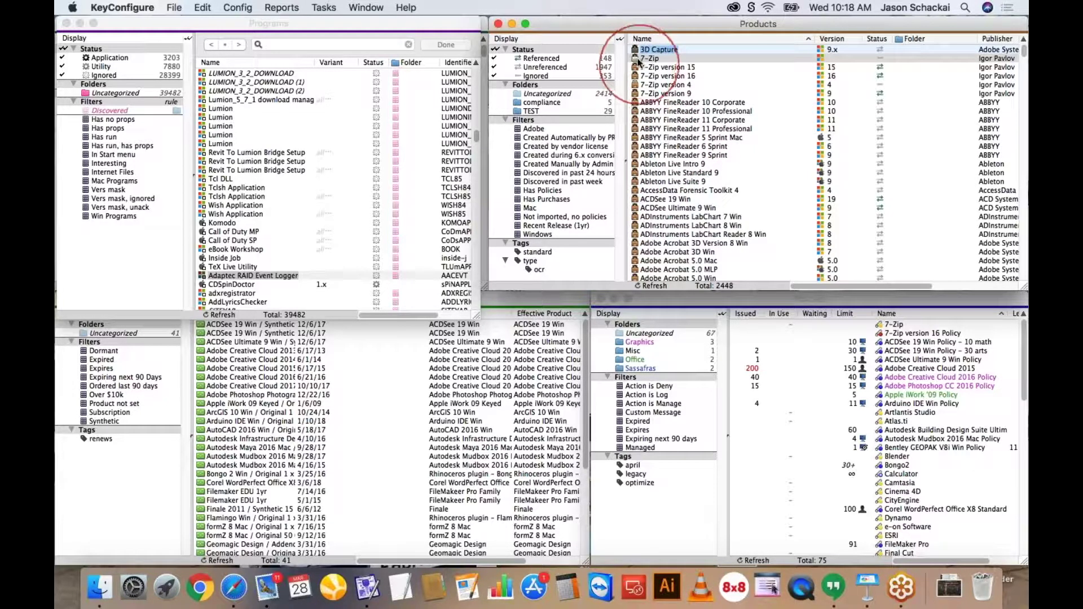
left_click(654, 58)
left_click(654, 50)
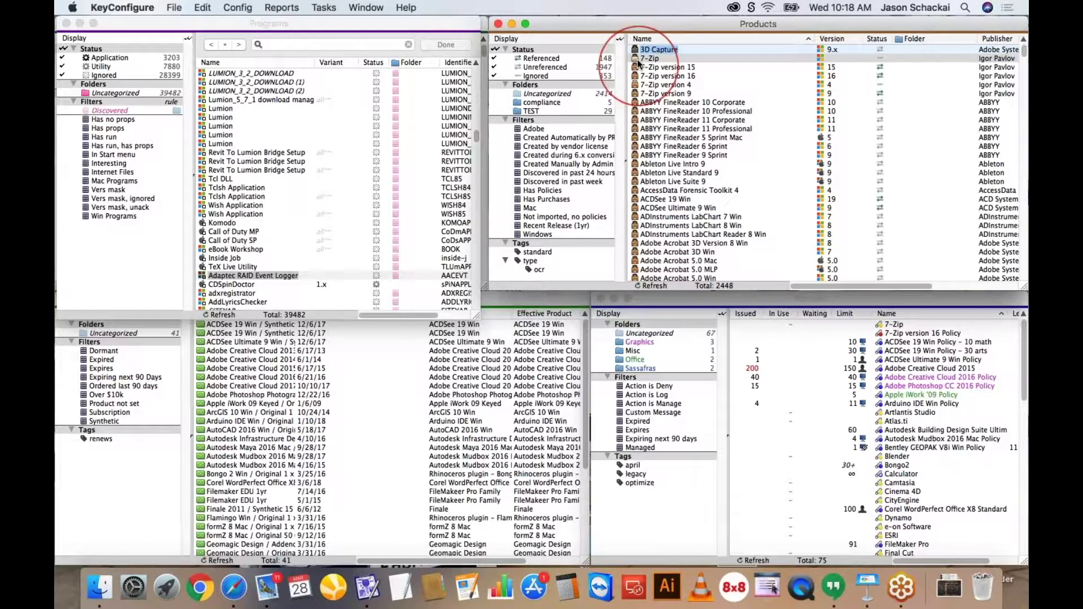
left_click(649, 76)
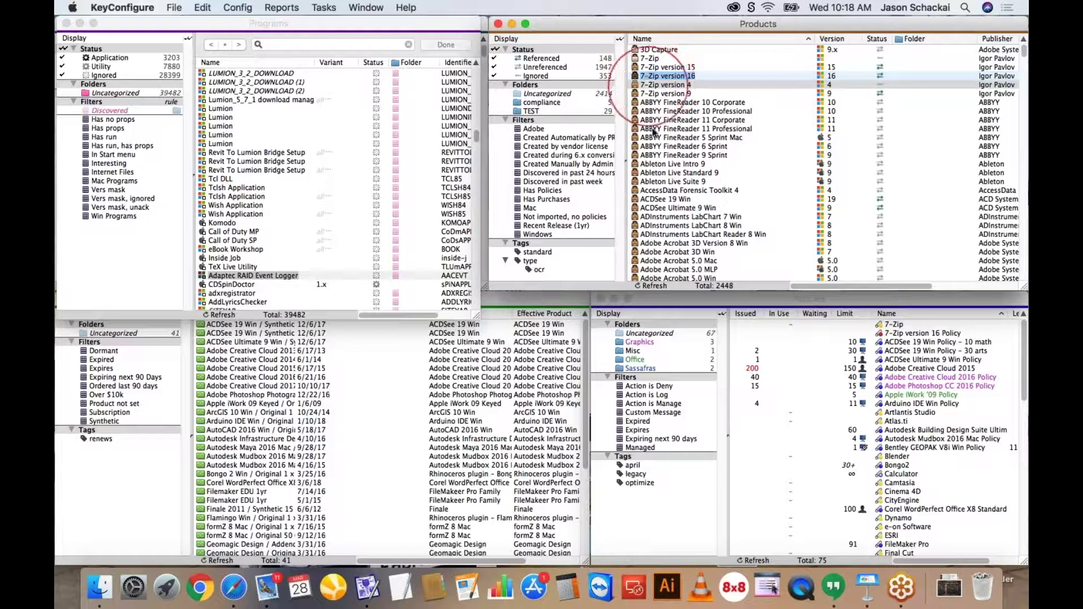
left_click(653, 191)
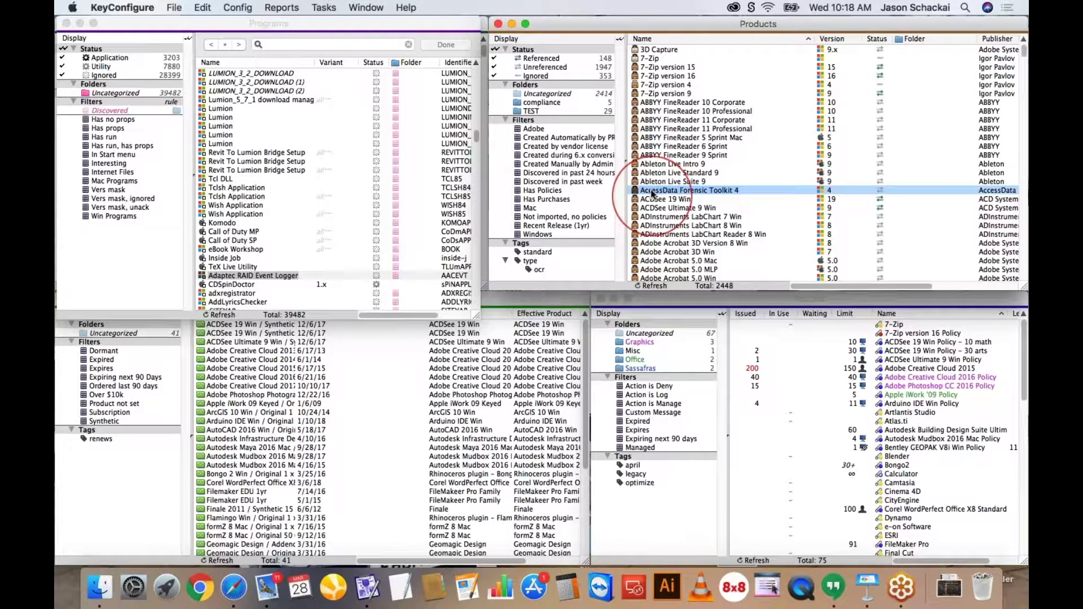
left_click(653, 59)
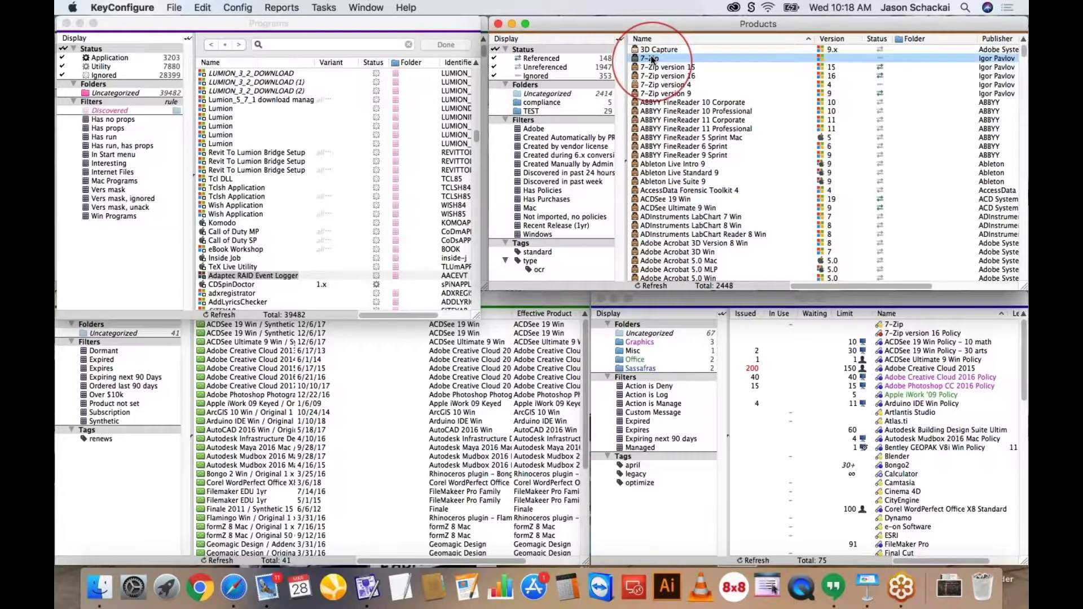
Step: Enlarge the Programs window slightly and select the ABBYY FineReader 11 Corporate product in the Products window
left_click(387, 27)
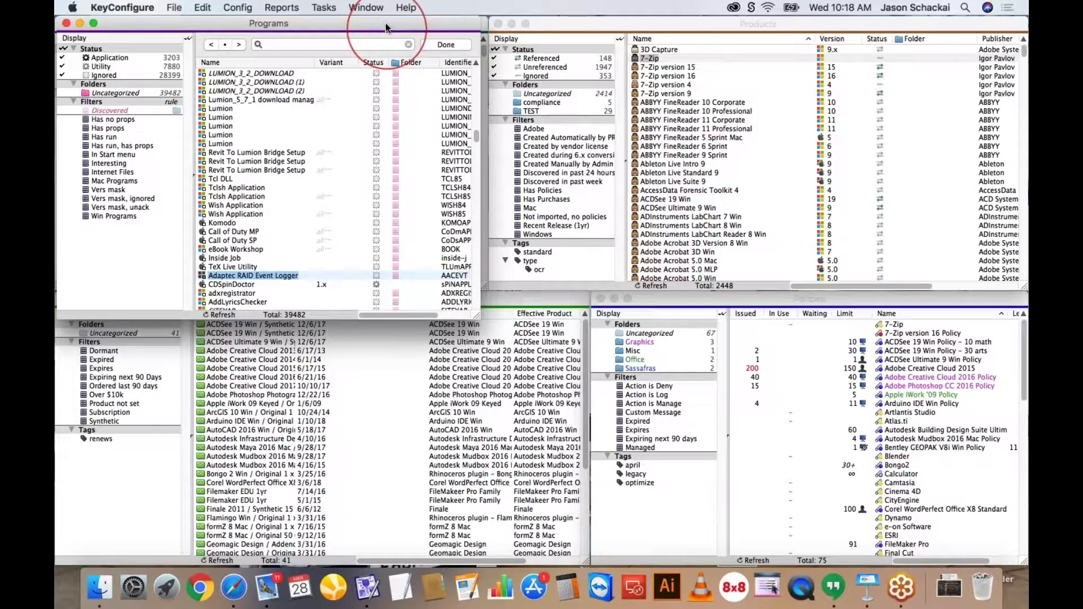
left_click_drag(476, 316, 483, 343)
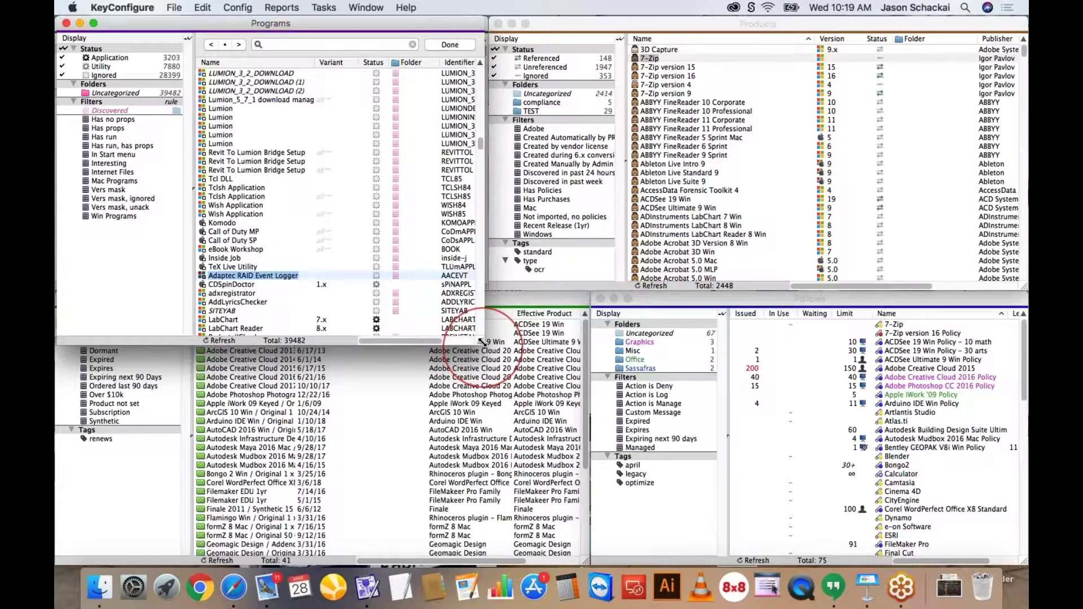
left_click(680, 165)
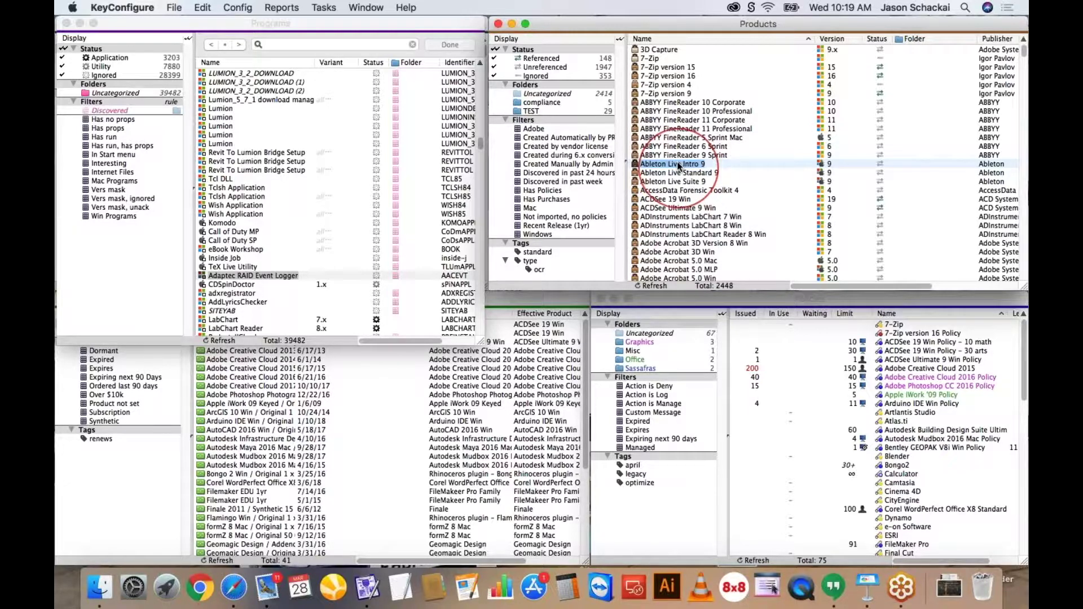
left_click(679, 120)
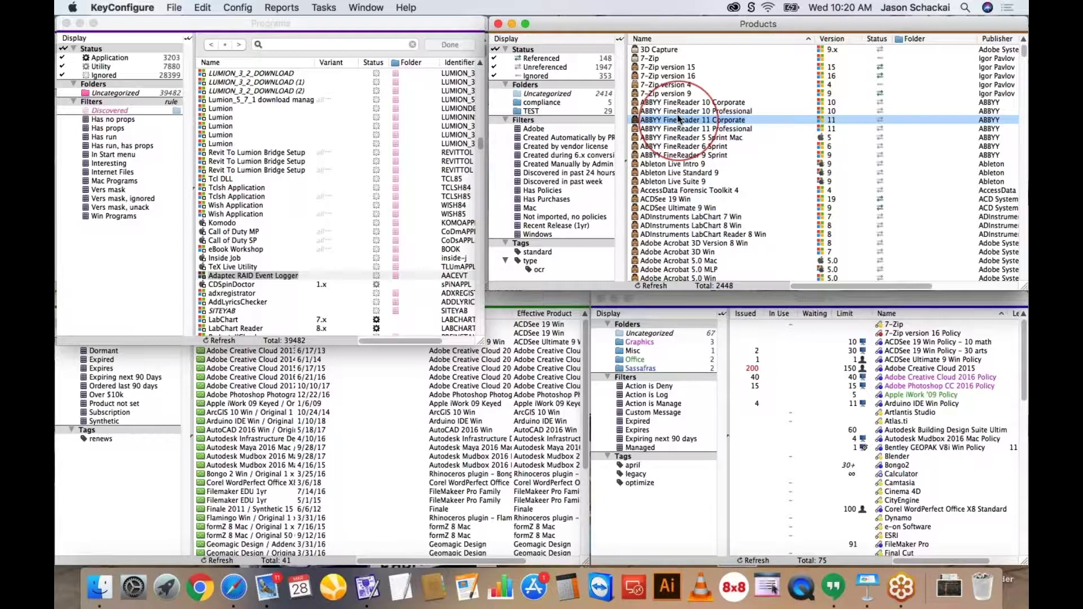
left_click(678, 119)
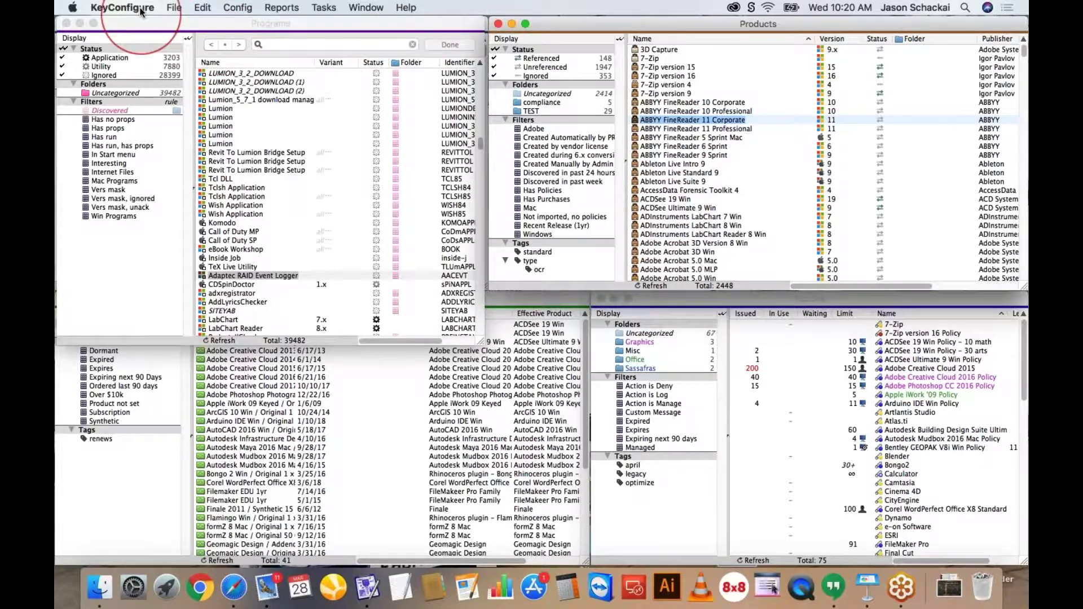
Step: Check the PRS contact and product submission options in the General Settings, and close them without changes
left_click(237, 8)
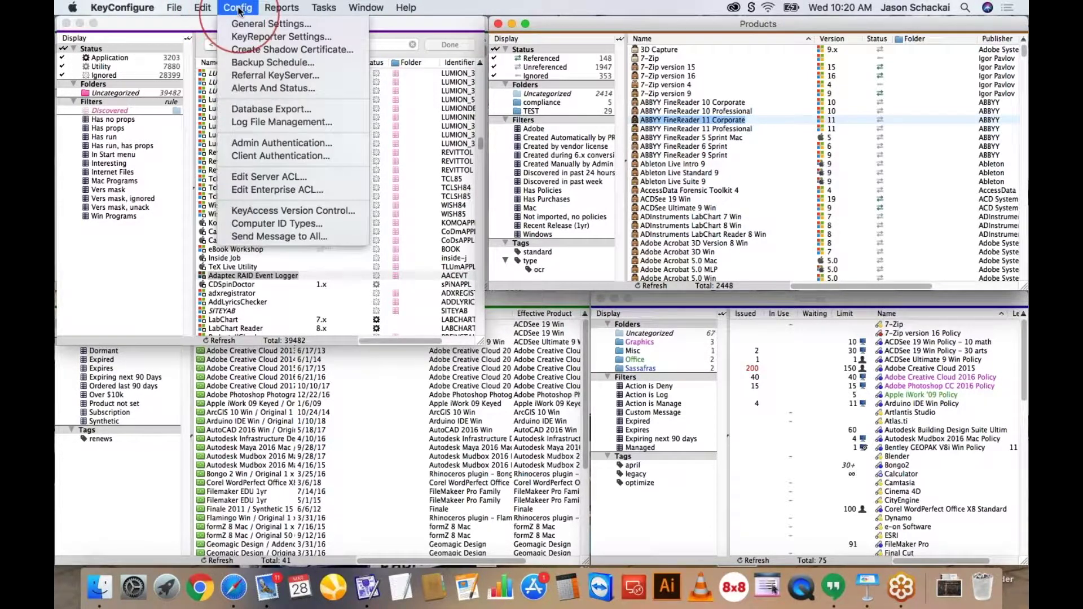
left_click(269, 26)
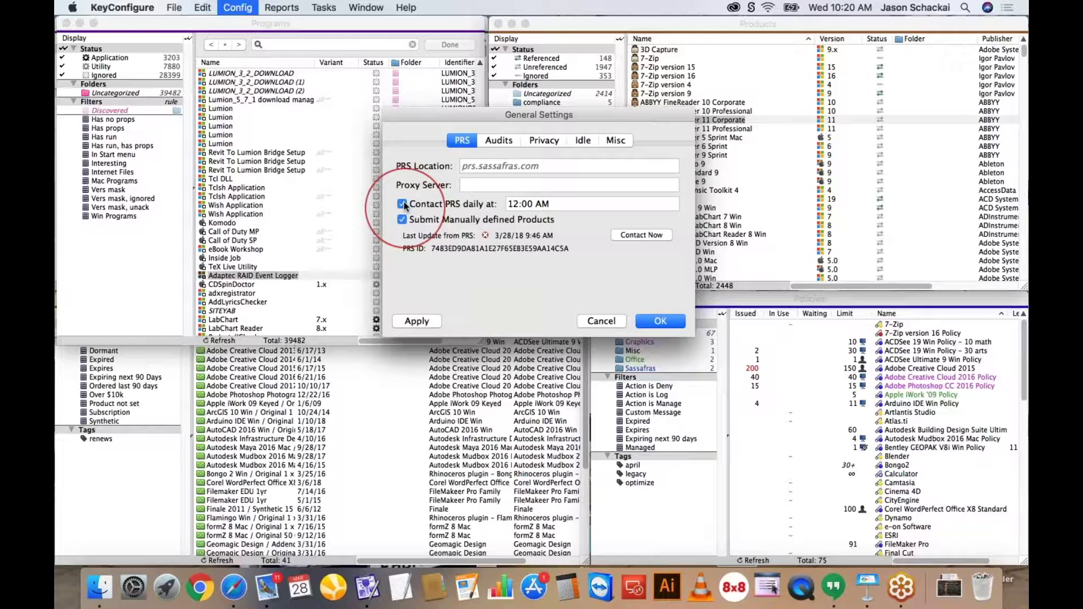
left_click(600, 321)
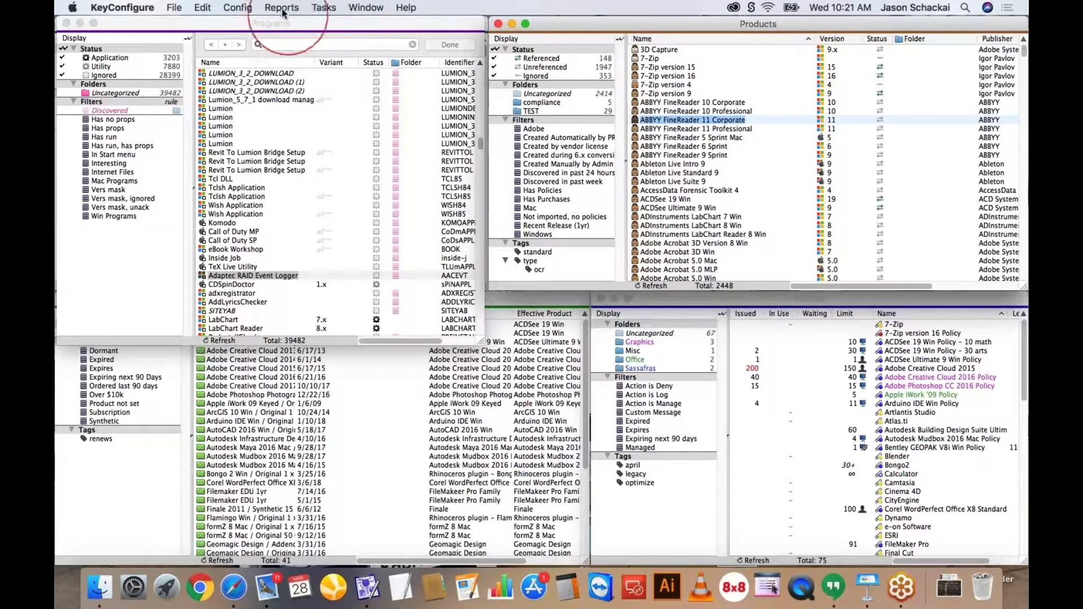
Step: View the product repository search for finding product definitions, and cancel it without searching
left_click(322, 8)
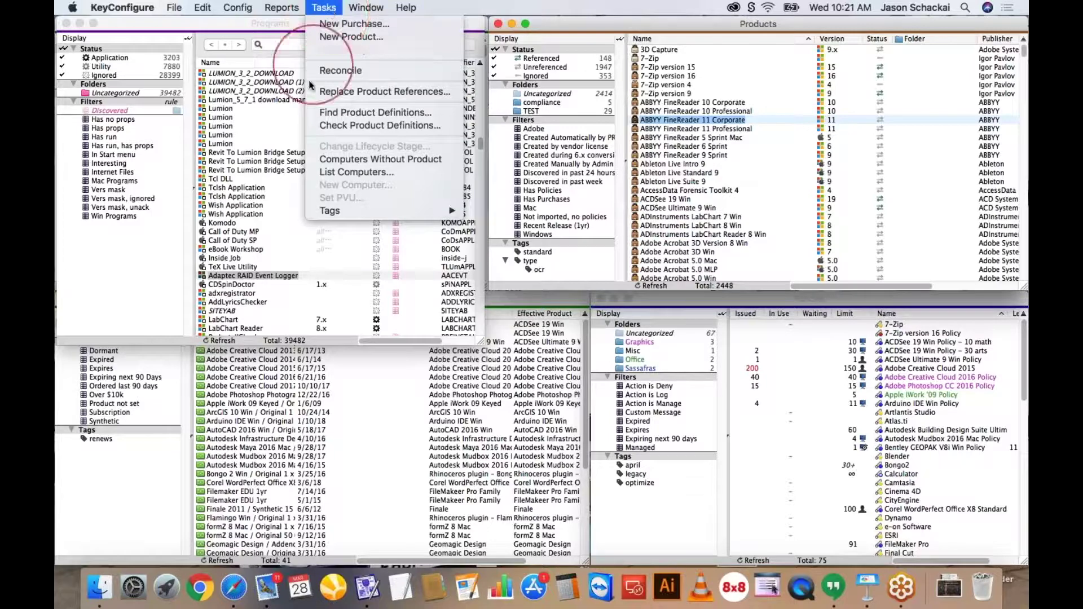
left_click(373, 113)
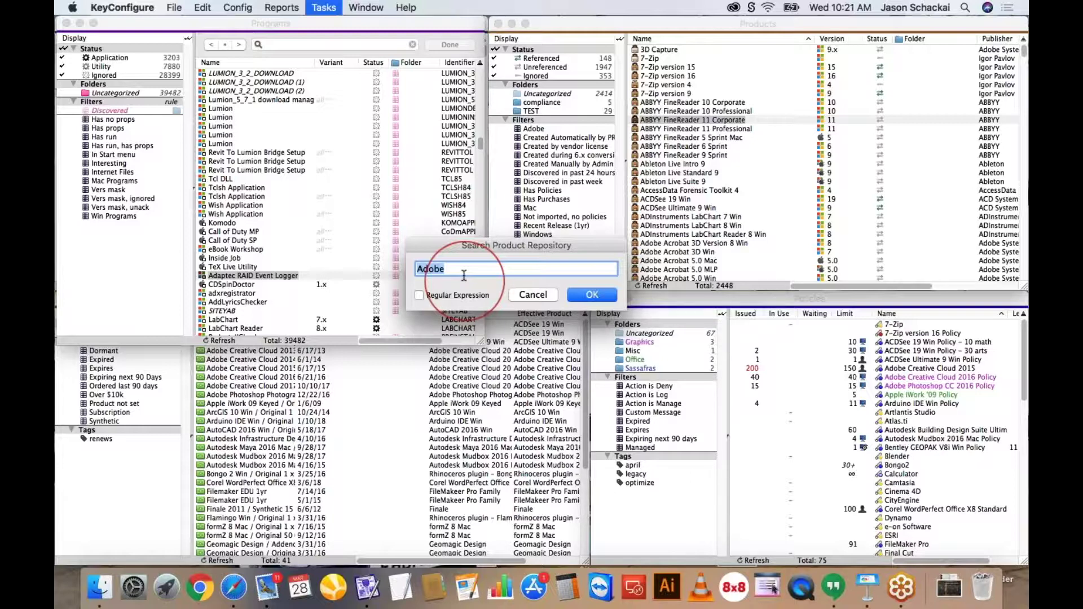
left_click(534, 294)
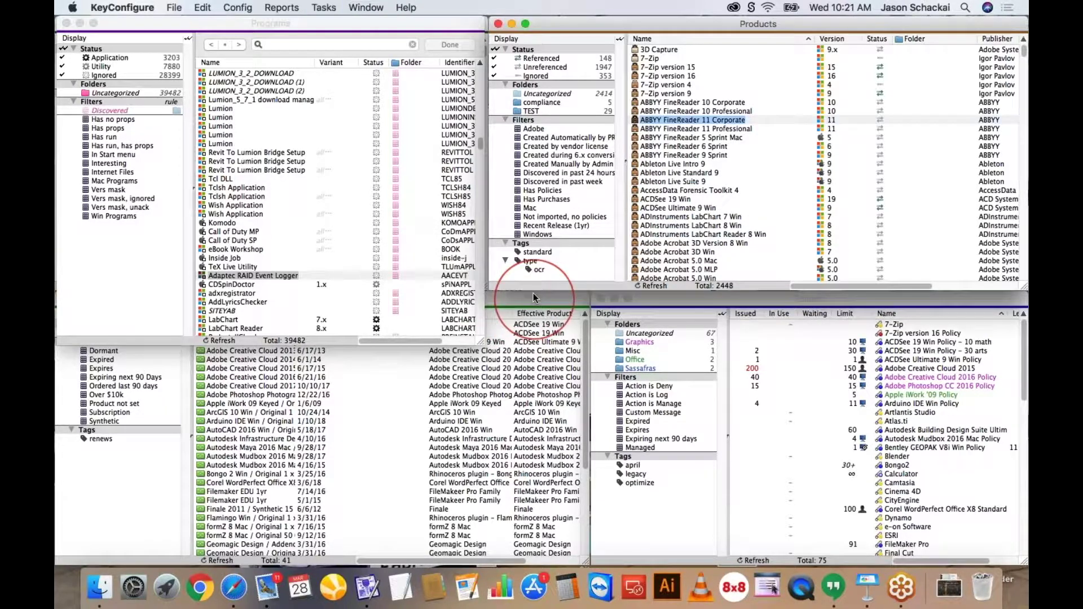
Step: View the Check Product Definitions update options, and cancel the product update
left_click(324, 8)
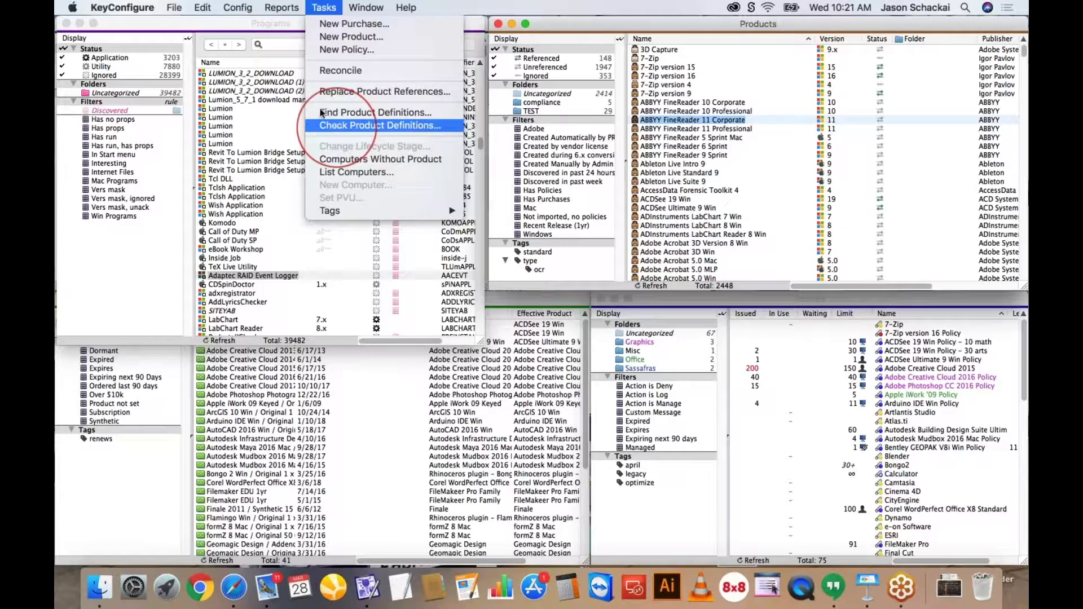
left_click(355, 126)
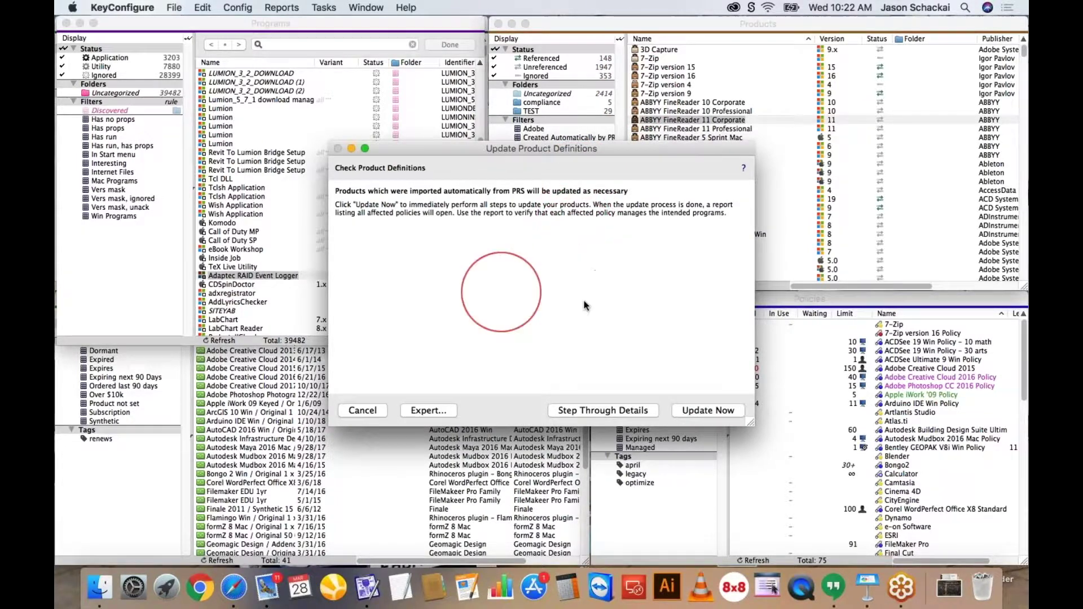
left_click(355, 411)
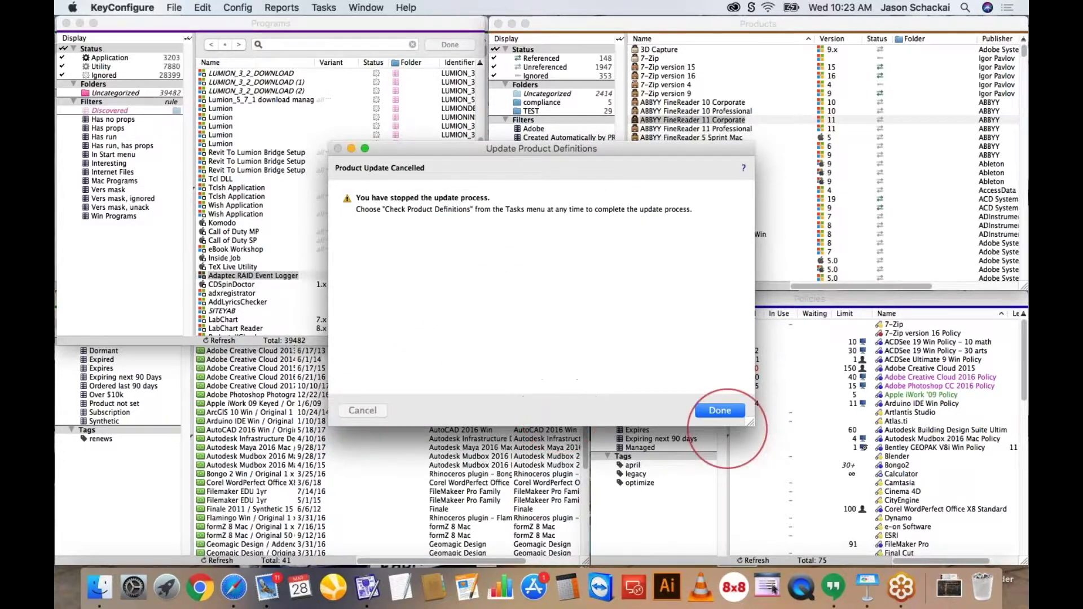
Step: Close the cancelled product definitions update and reverse the Identifier sort order of the Programs list
left_click(720, 411)
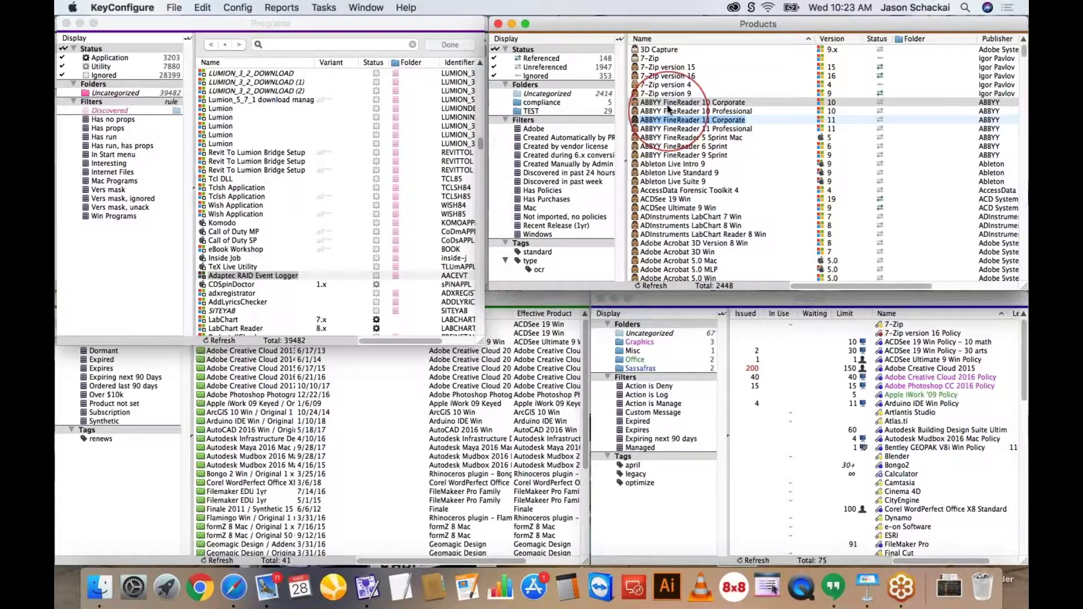
left_click(361, 44)
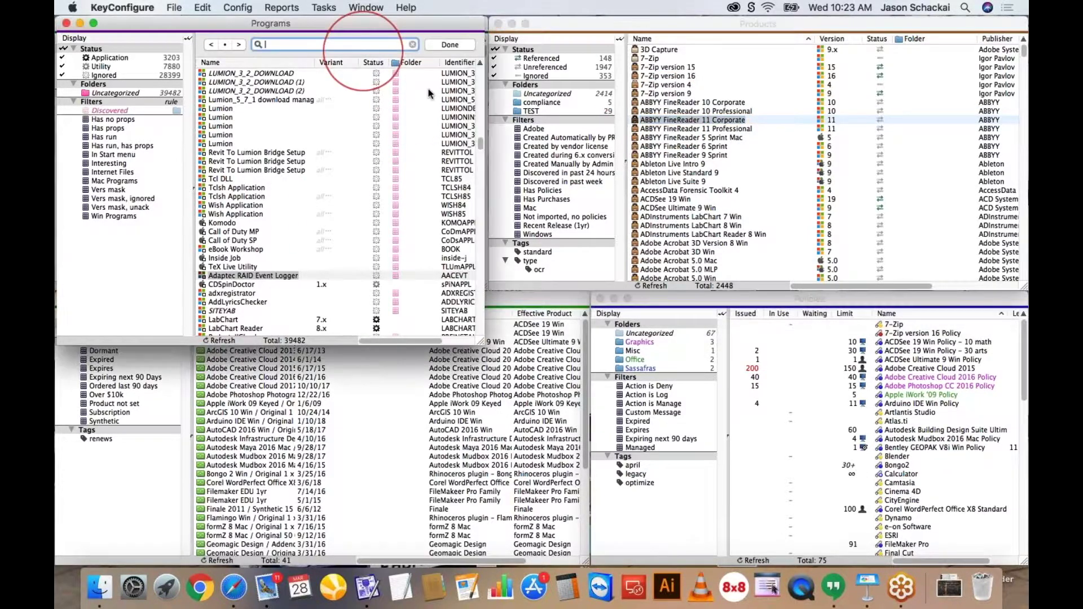
mouse_move(489, 111)
left_mouse_down()
mouse_move(535, 111)
mouse_move(490, 105)
left_mouse_up()
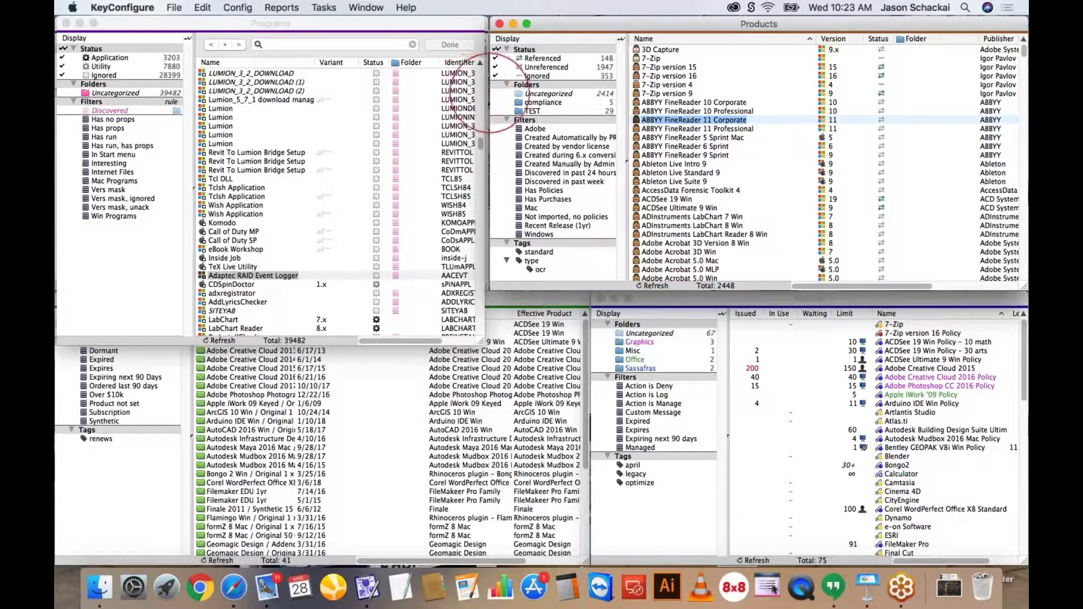
left_click(460, 64)
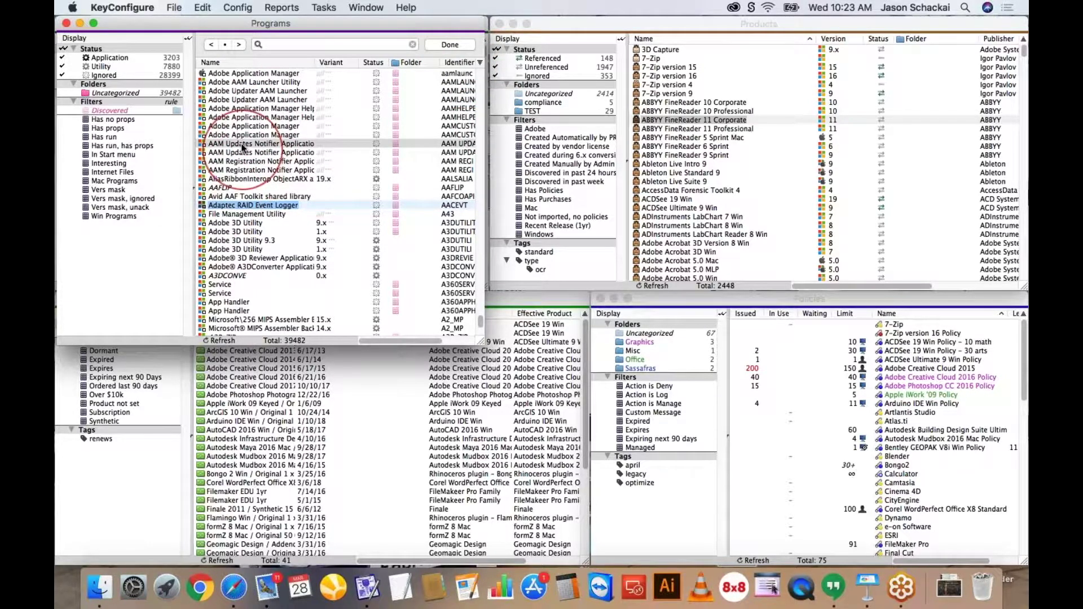
Step: Select the four AAM Updates Notifier and AAM Registration Notifier programs and view the commands available for them
left_click(243, 144)
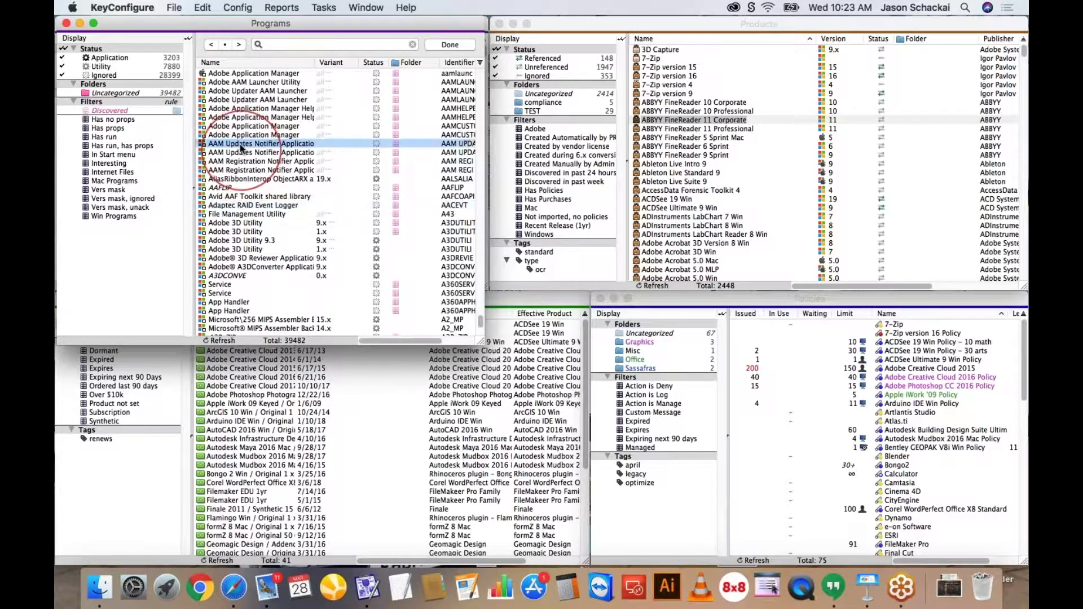
left_click(243, 168, "shift")
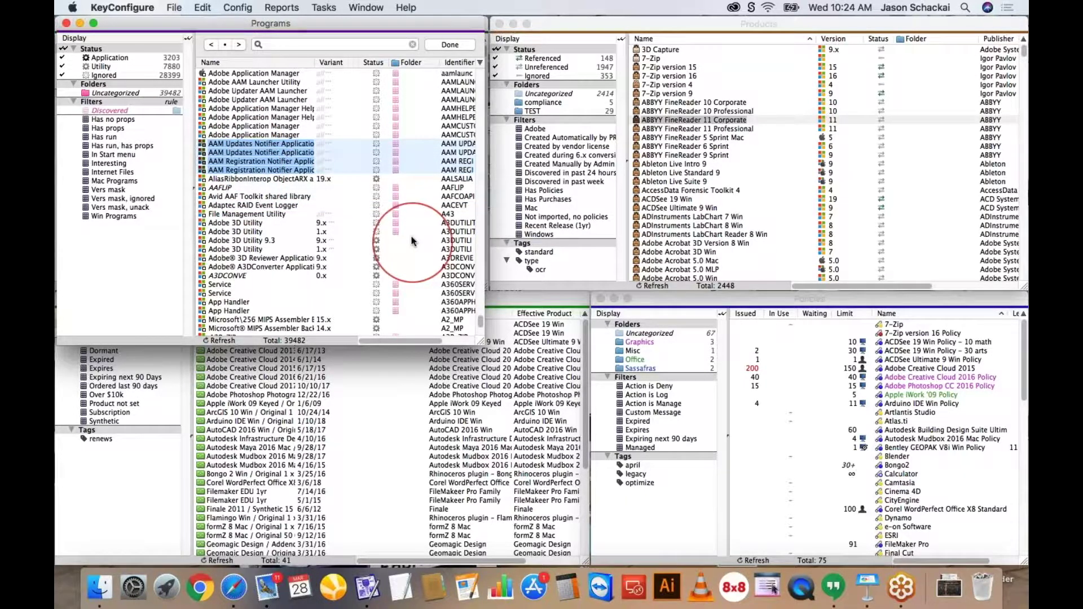
right_click(241, 153)
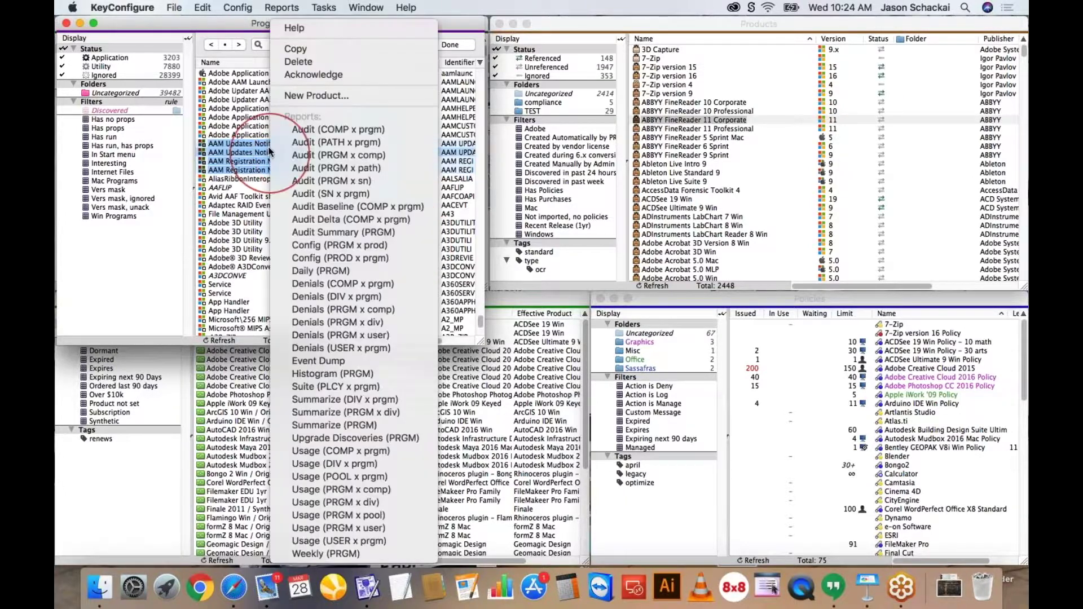
left_click(244, 150)
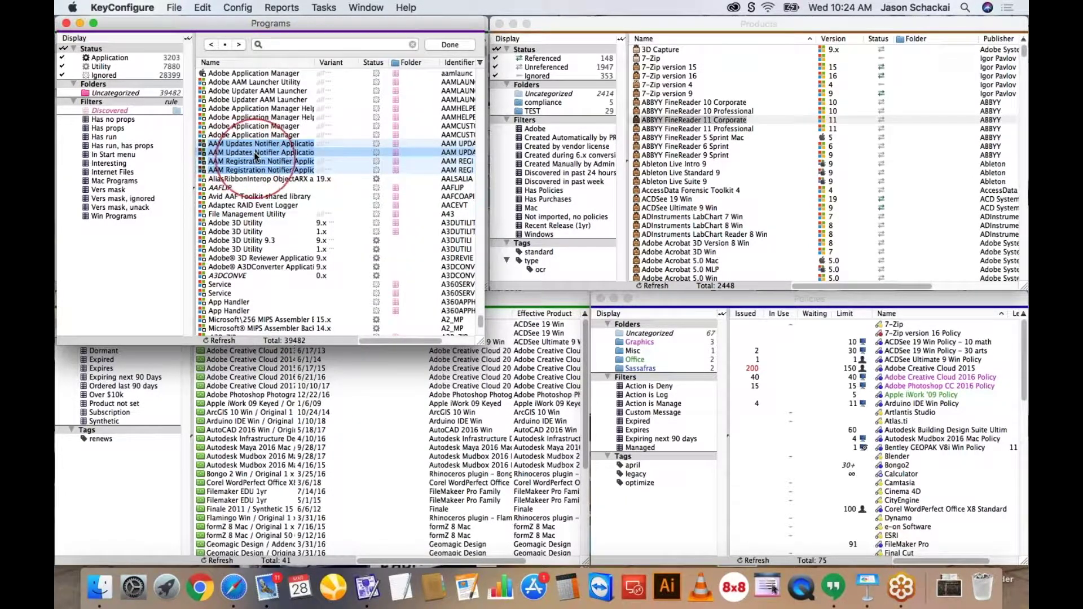
right_click(254, 152)
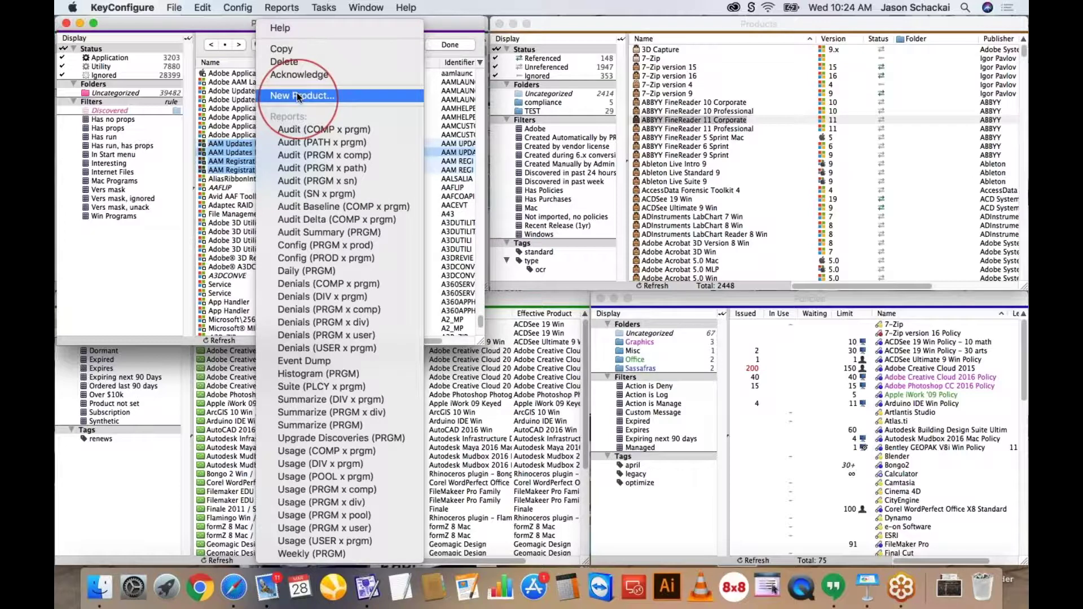
Step: View the blank Add a Product wizard for the Products window, and cancel it without entering anything
left_click(747, 57)
right_click(747, 56)
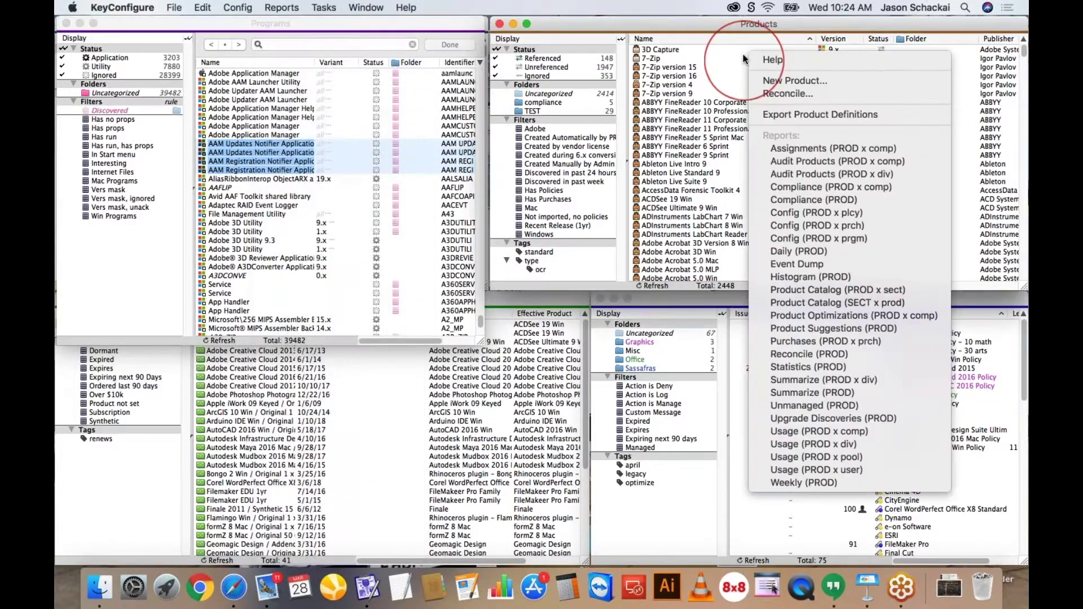
left_click(781, 81)
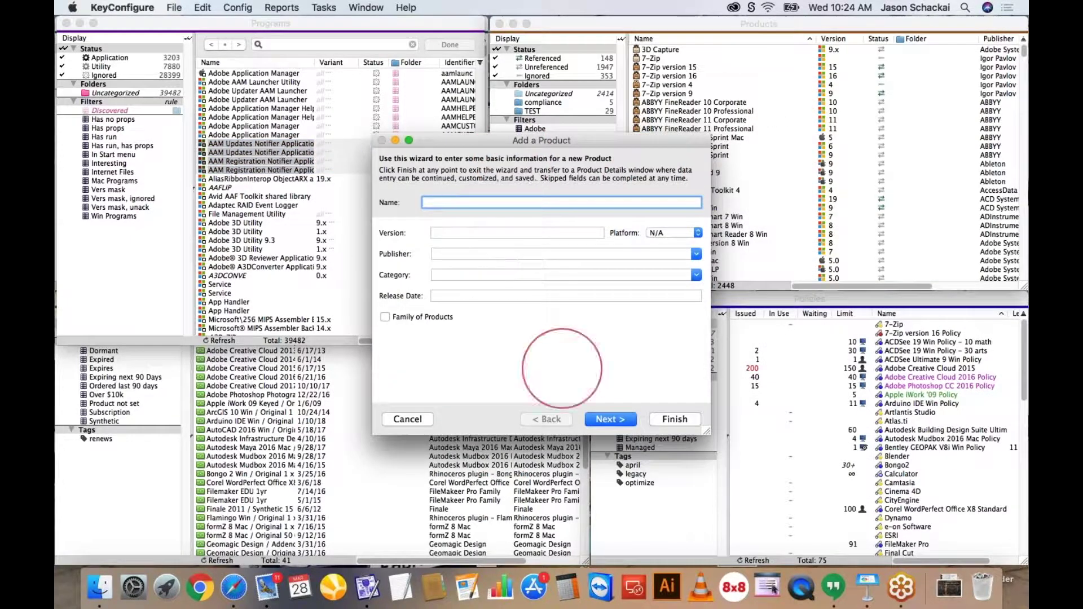
left_click(407, 420)
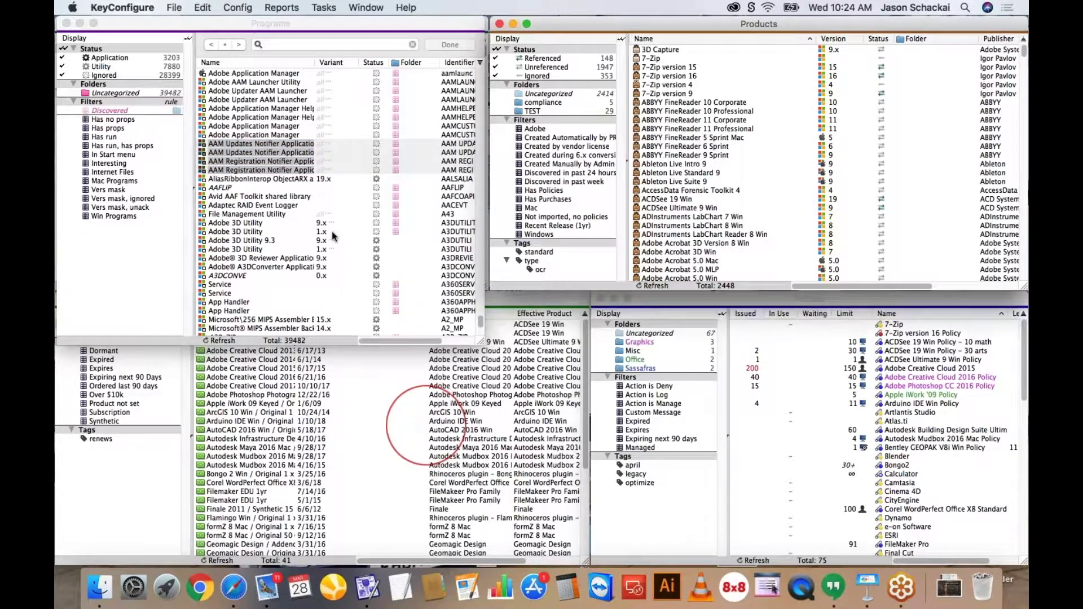
Step: View the Add a Product wizard based on the four selected AAM programs, browse the existing products, and cancel the wizard
right_click(280, 161)
left_click(305, 96)
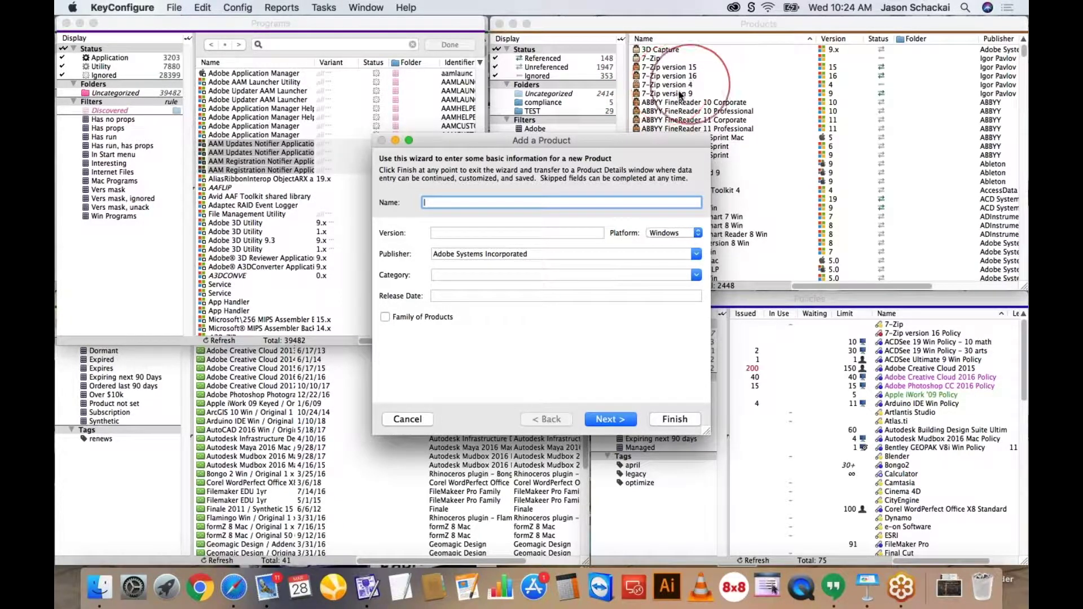
scroll(722, 127, "down", 3)
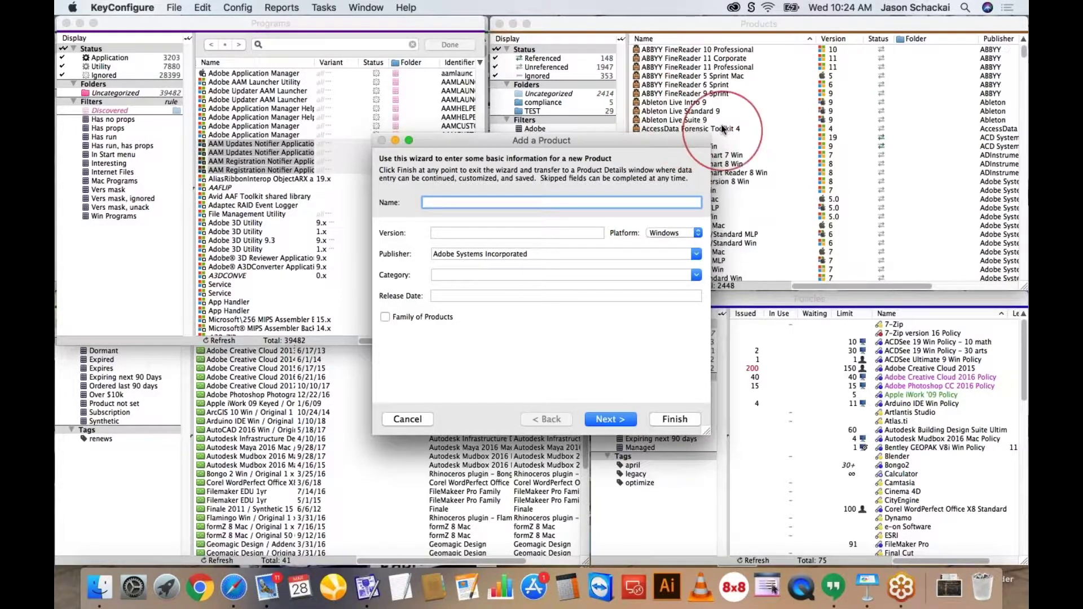
scroll(722, 129, "down", 1)
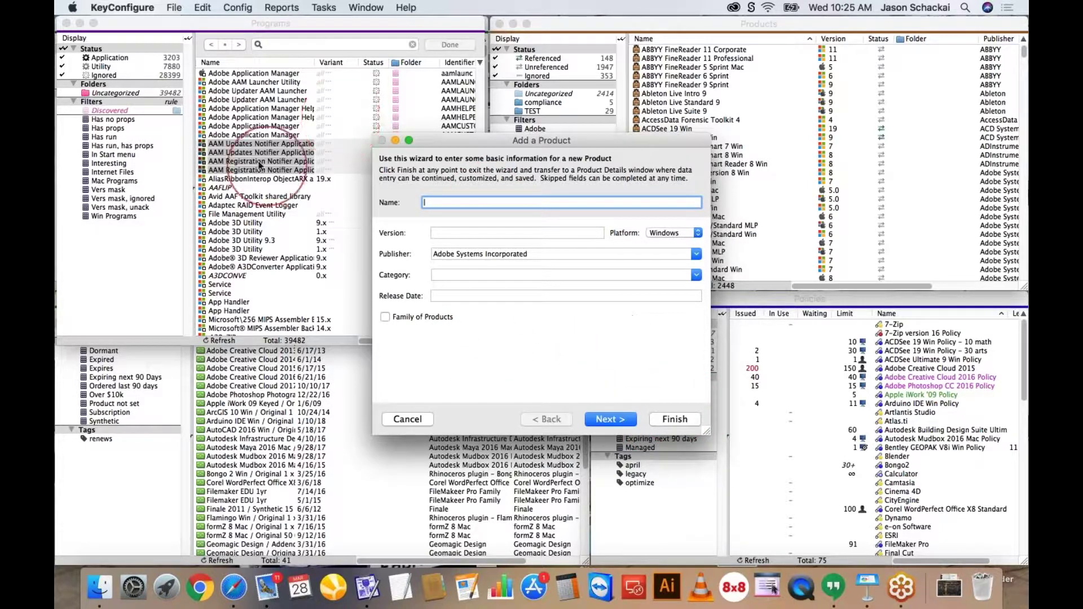
mouse_move(258, 162)
left_mouse_down()
mouse_move(477, 313)
mouse_move(341, 196)
mouse_move(260, 162)
mouse_move(271, 163)
left_mouse_up()
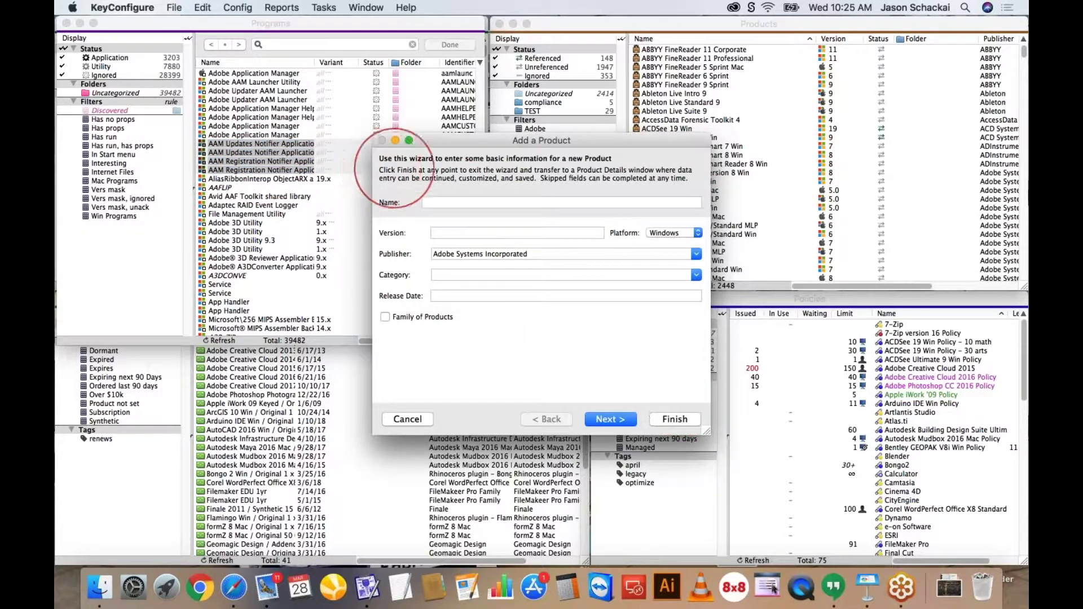
left_click(406, 420)
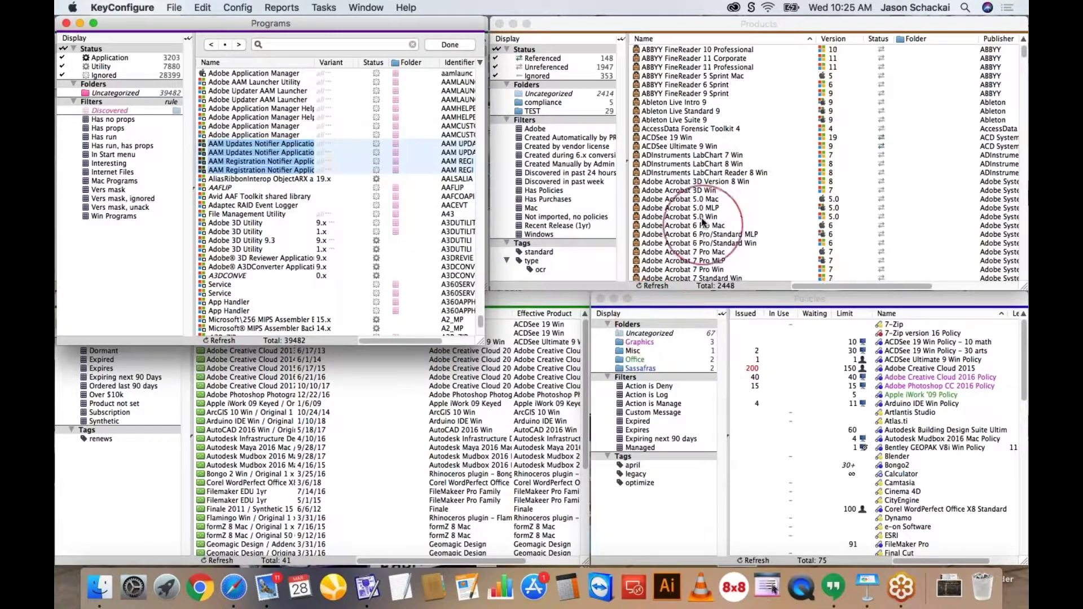
Step: Select the 3D Capture product and the Referenced status, and check the Customize Columns options for the Products list without changing them
left_click(659, 50)
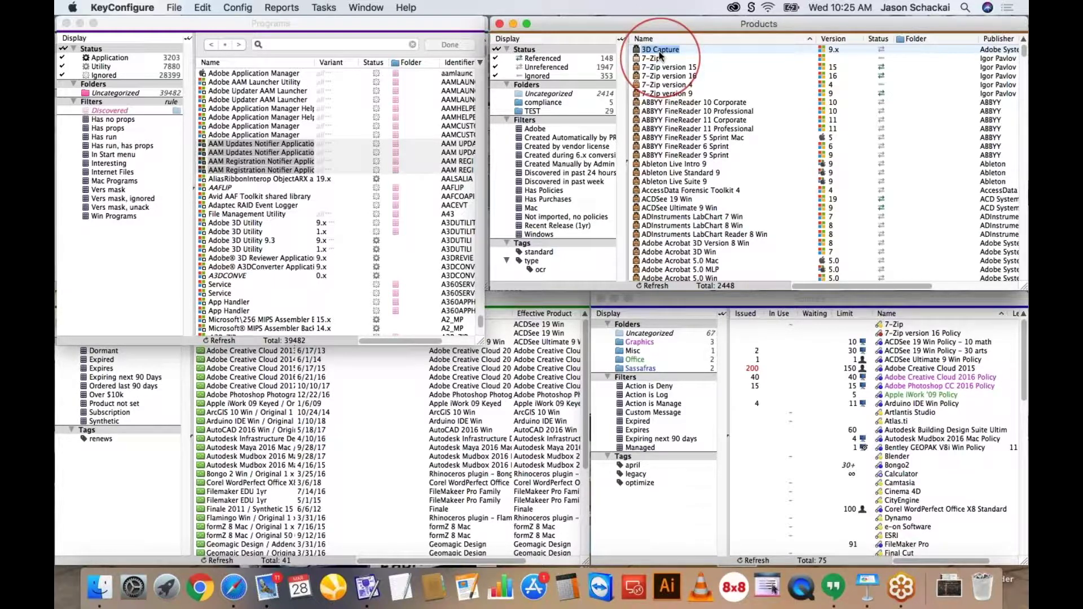
left_click(545, 60)
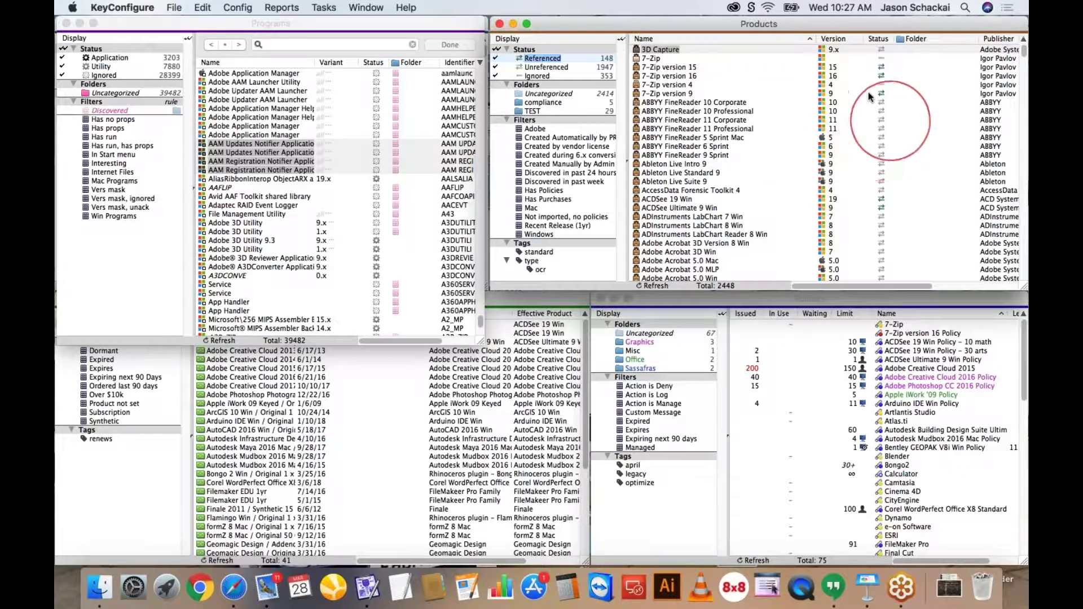
right_click(744, 39)
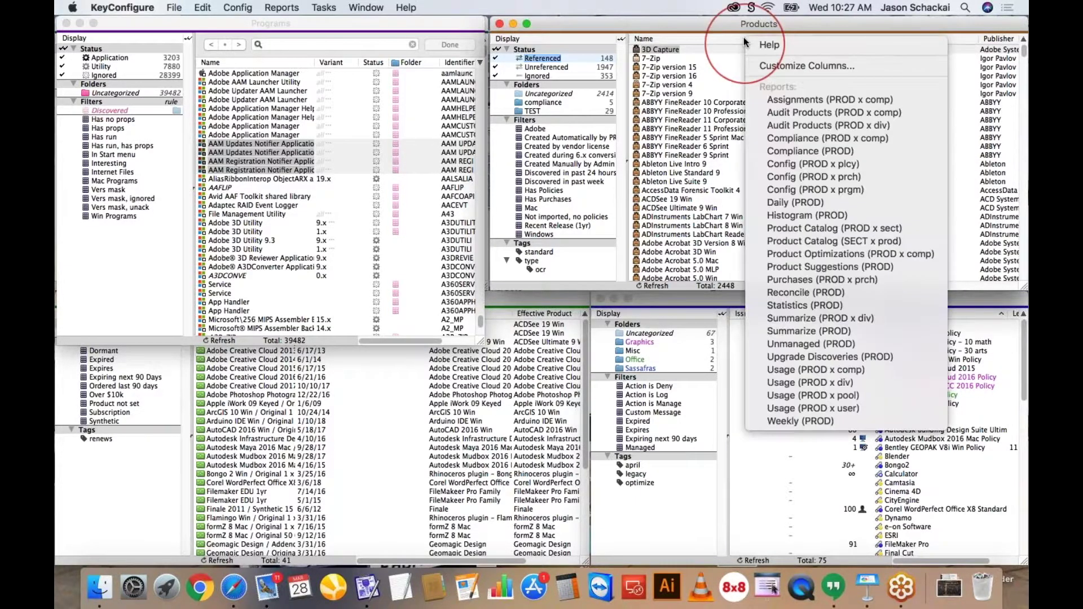
left_click(807, 66)
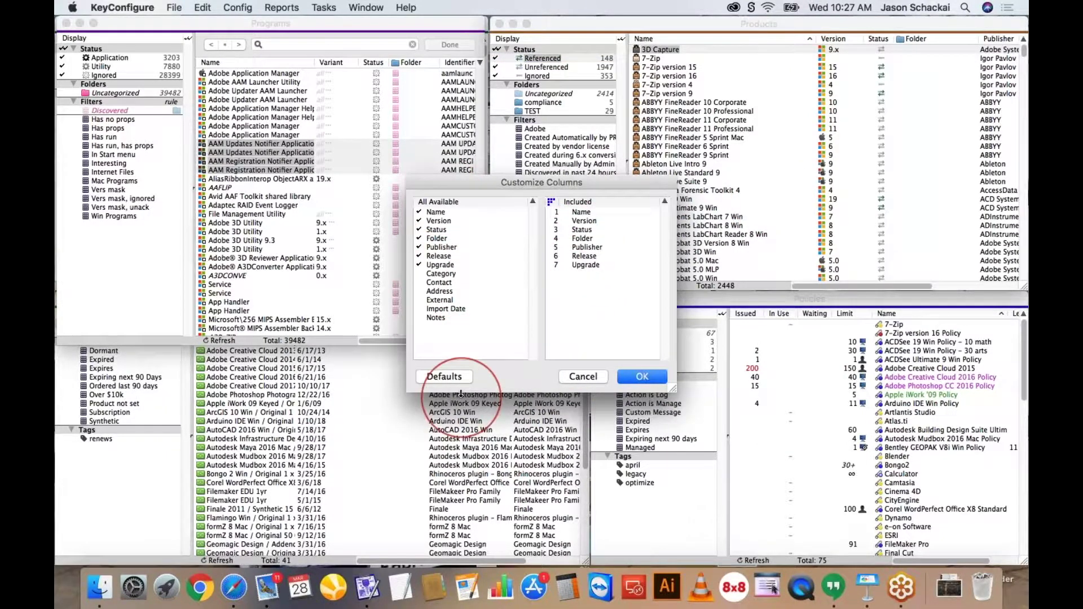
left_click(581, 380)
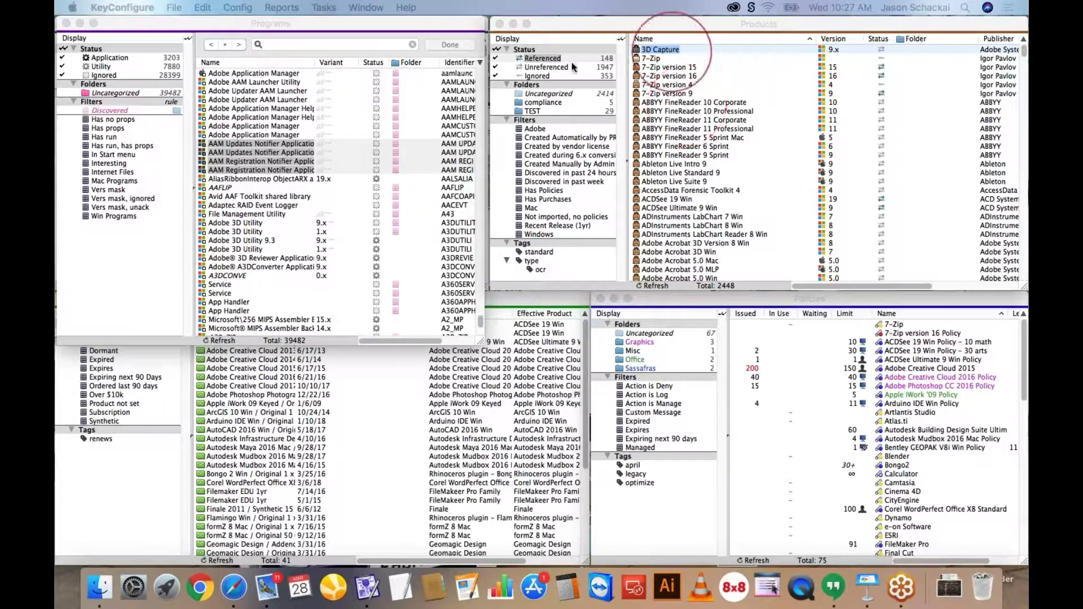
left_click(286, 6)
mouse_move(316, 23)
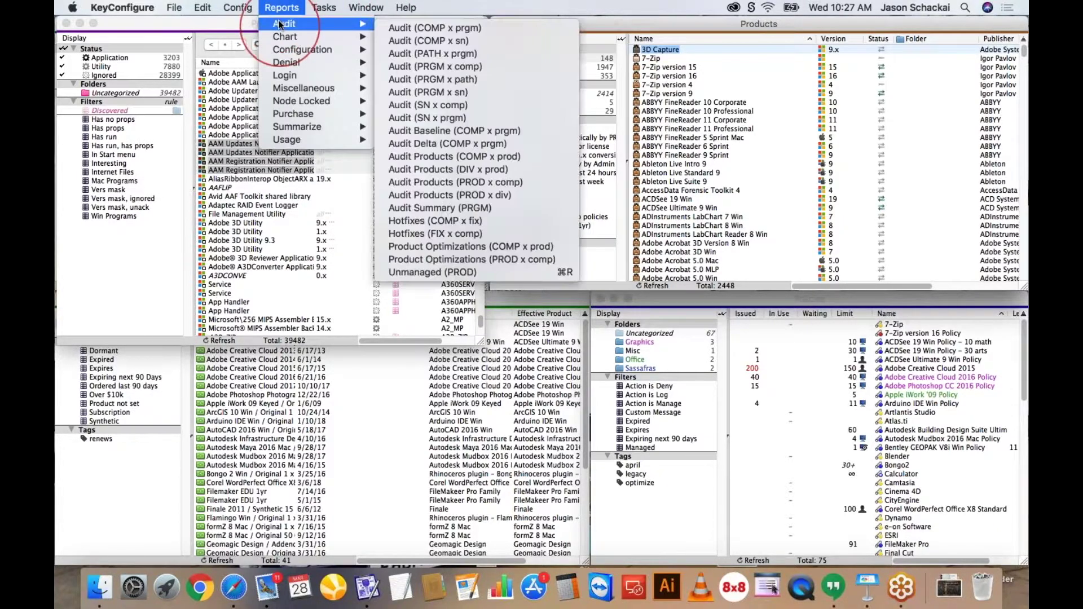
left_click(410, 248)
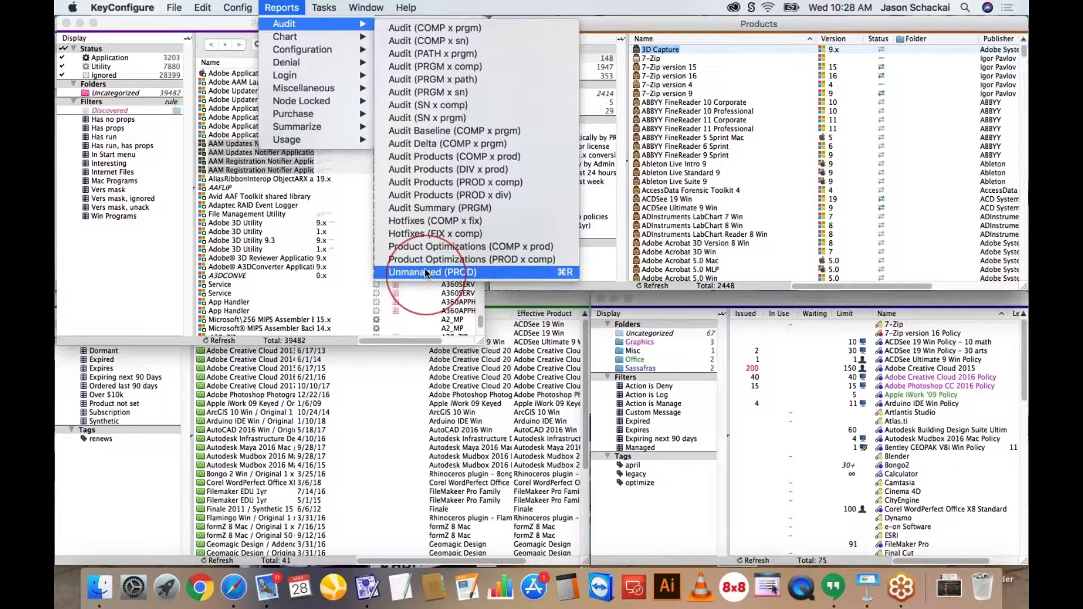
left_click(429, 260)
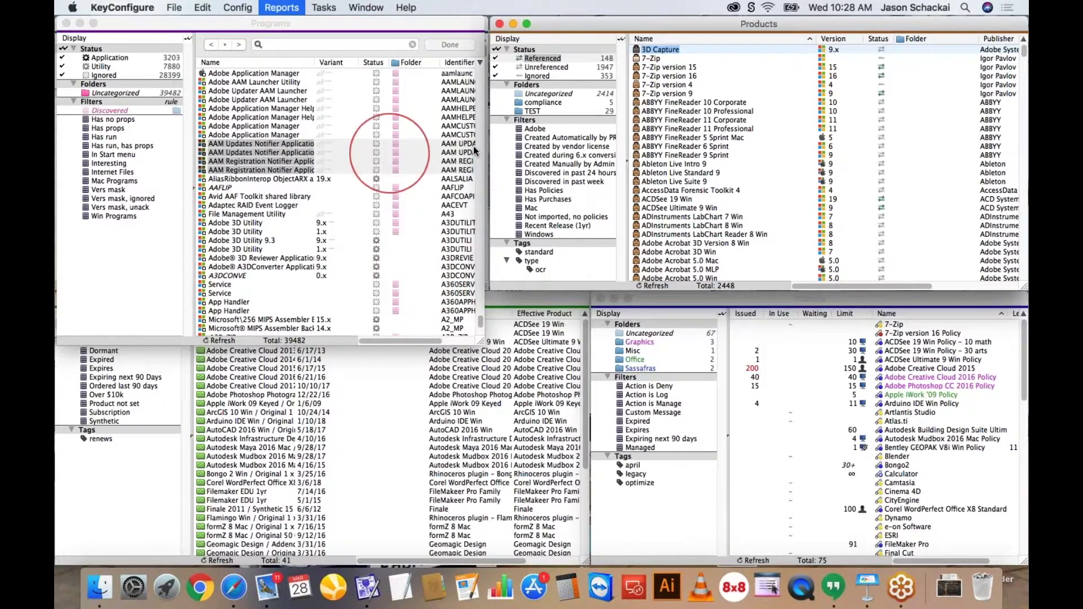
left_click(456, 64)
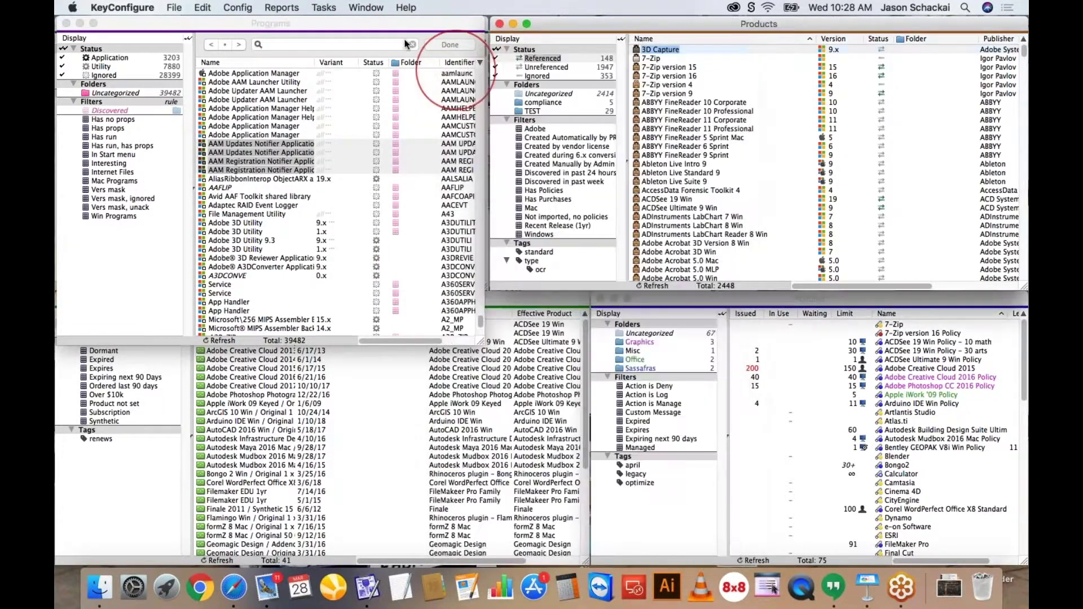
Step: Run the Unmanaged (PROD) audit report immediately
left_click(294, 8)
mouse_move(285, 24)
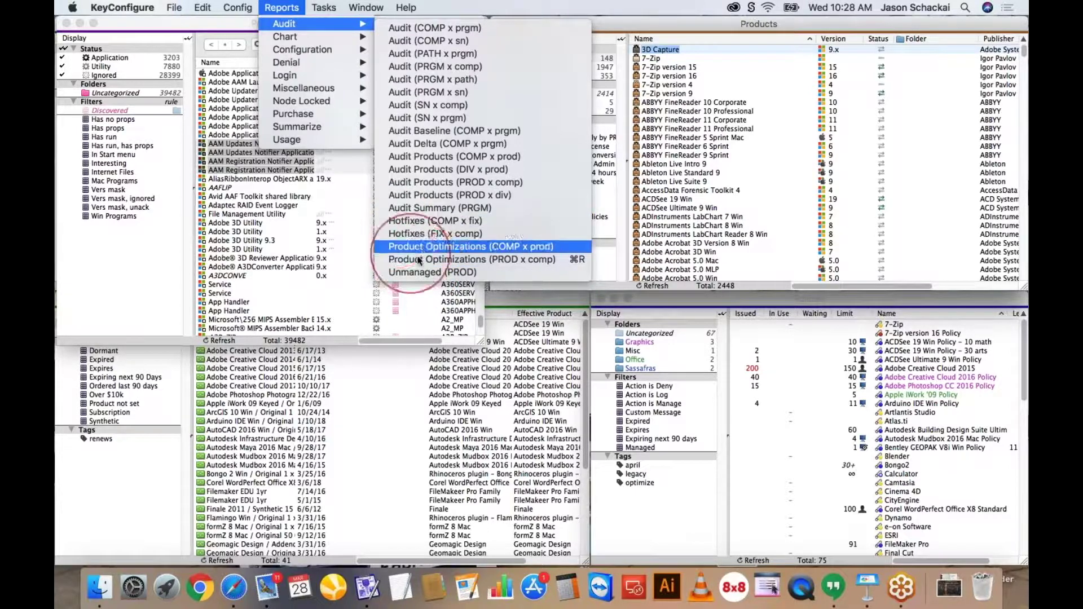
left_click(424, 273)
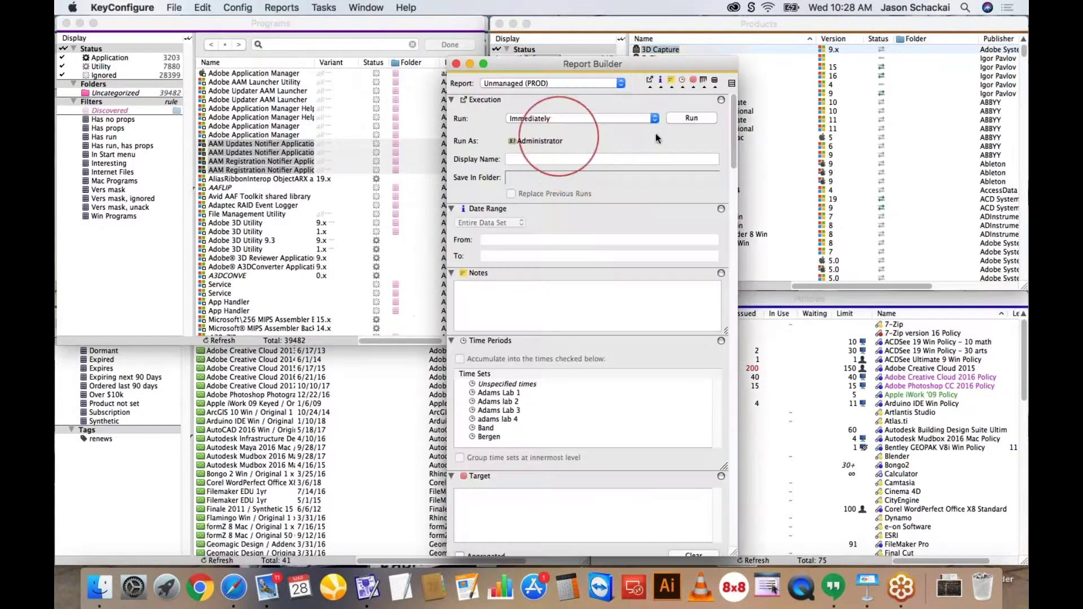
left_click(696, 118)
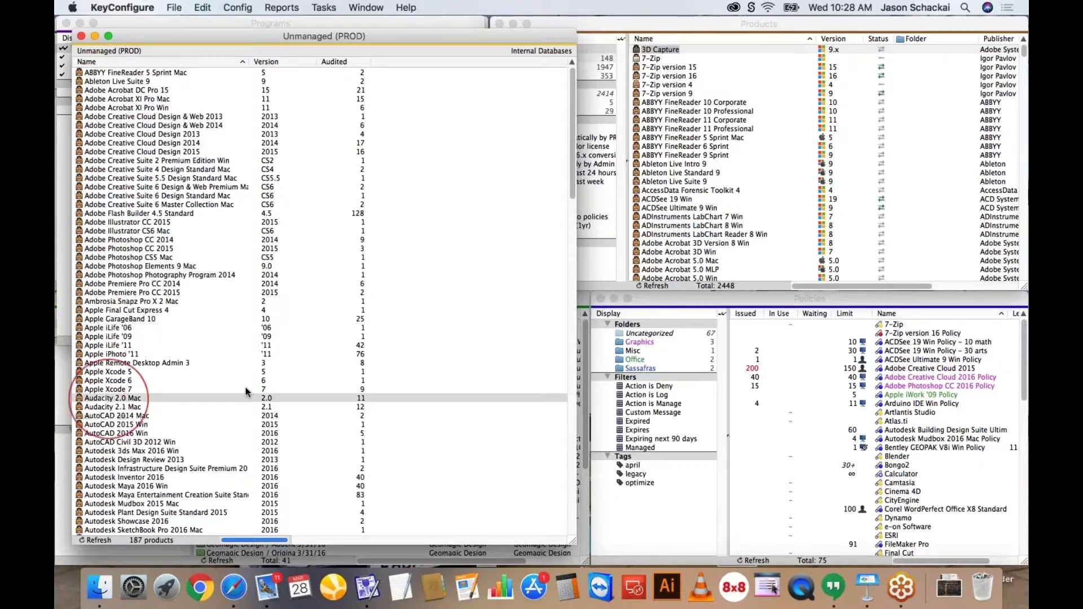
Step: Sort the Unmanaged (PROD) report by highest audited count, examine Microsoft Office for Mac 2011 Standard (Volume), and close the report
left_click_drag(571, 162, 569, 140)
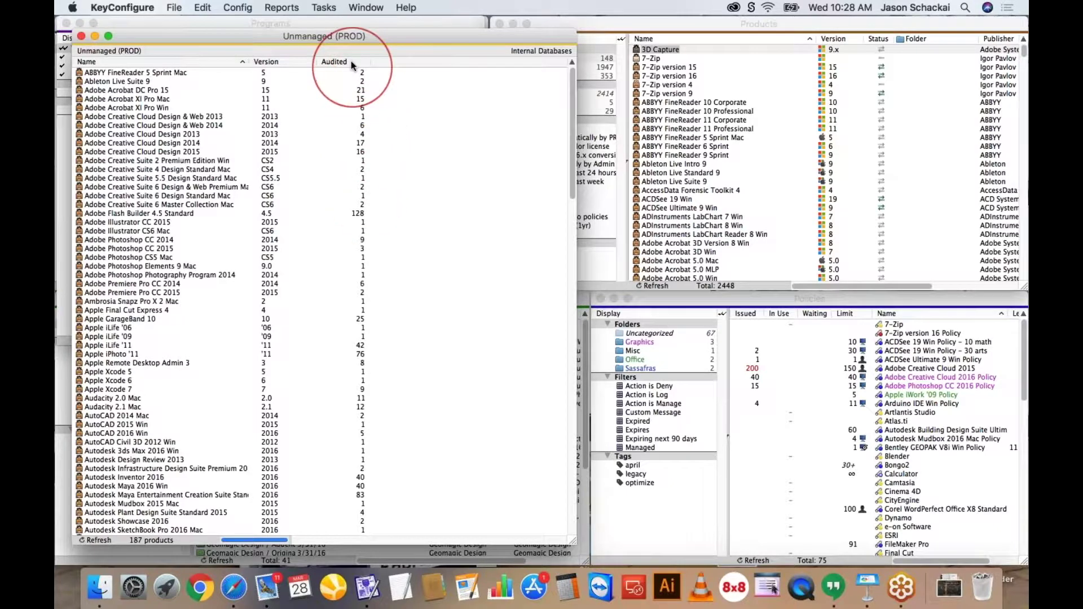
left_click(351, 61)
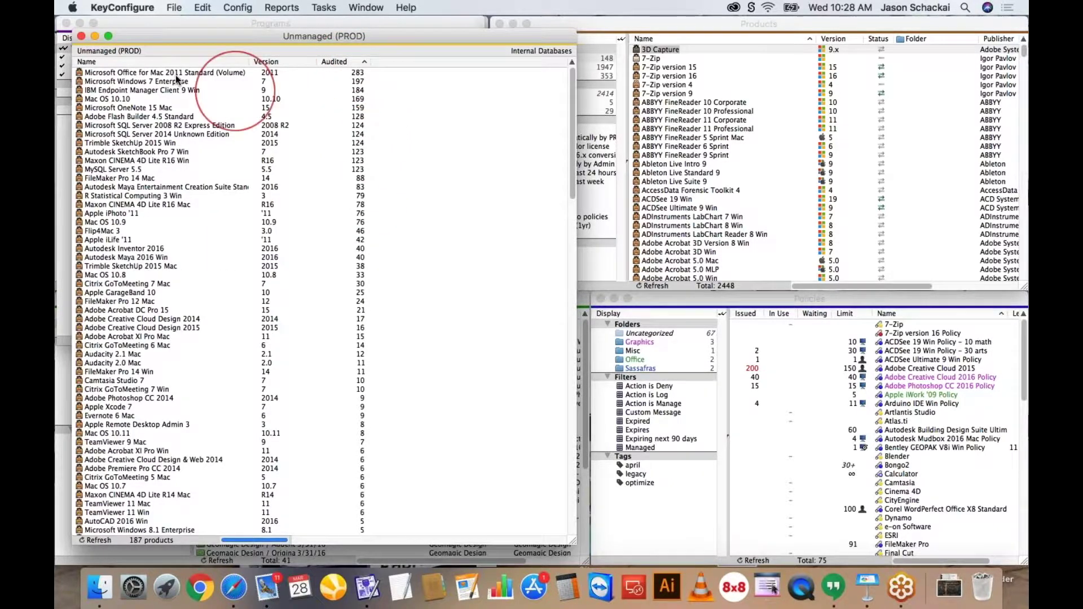
left_click(141, 75)
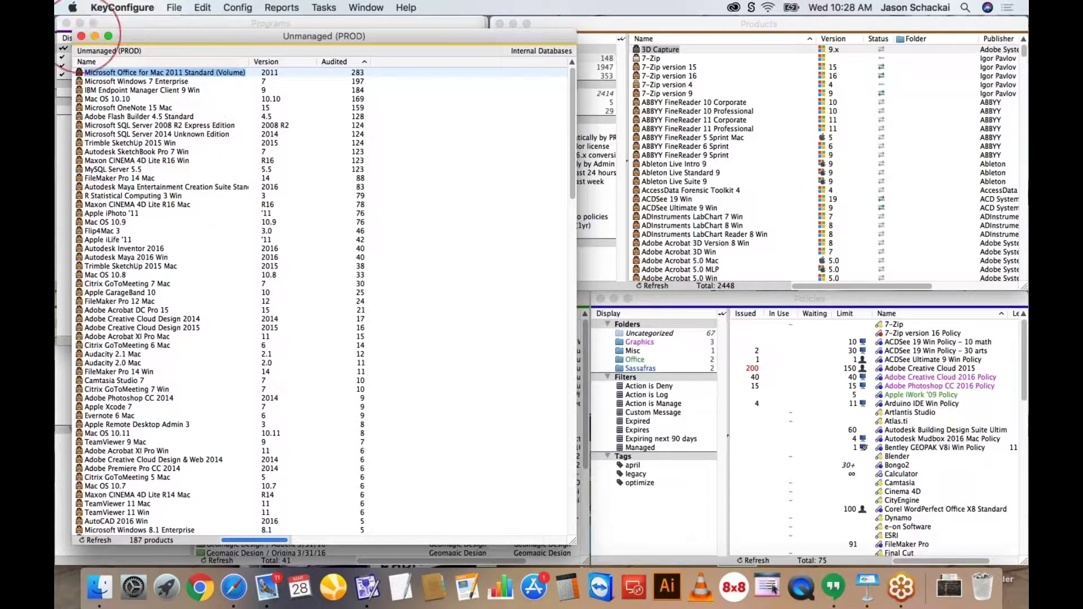
left_click(81, 38)
Step: Browse the available report categories, including the Miscellaneous and Audit product reports, without running any
left_click(285, 7)
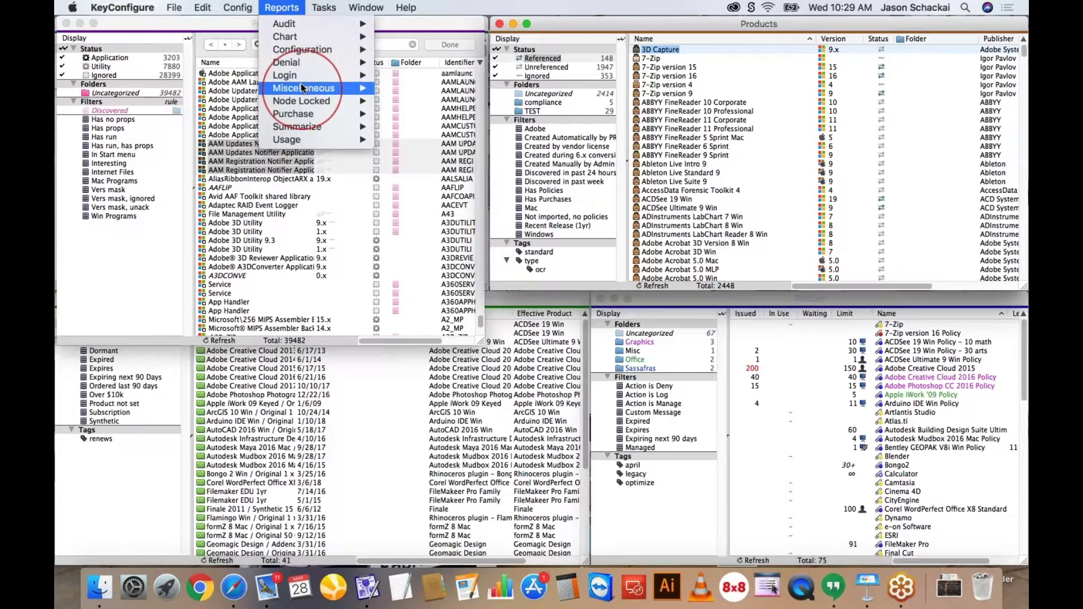
mouse_move(303, 88)
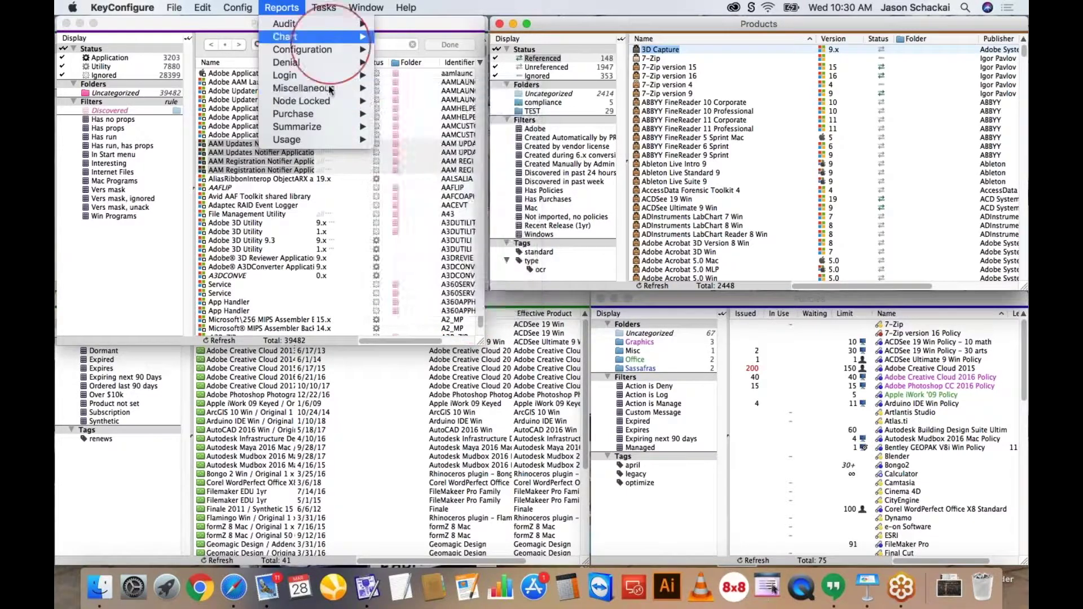
mouse_move(331, 89)
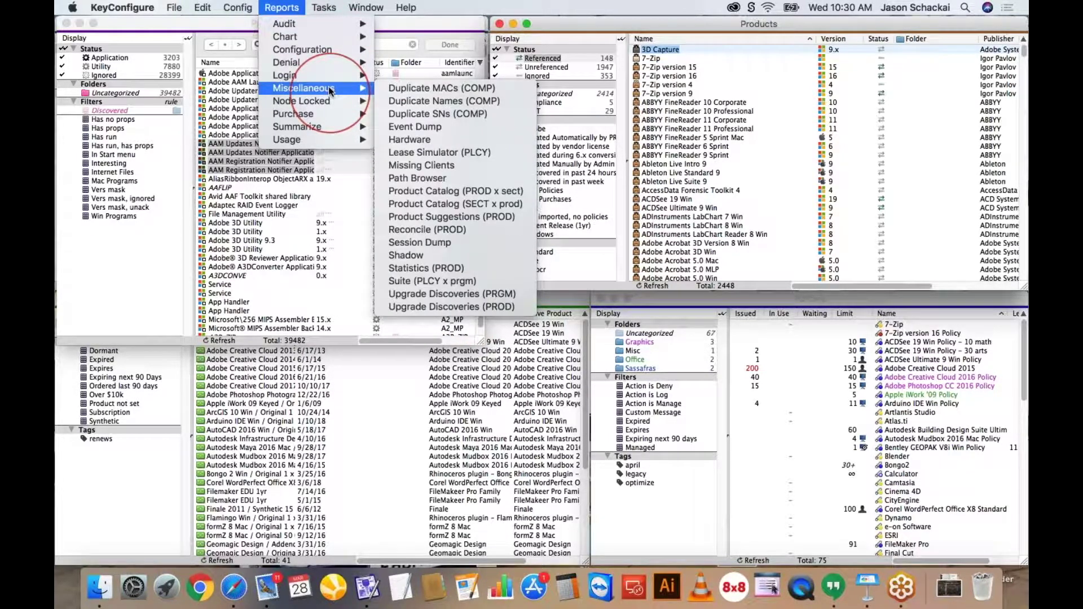
mouse_move(308, 125)
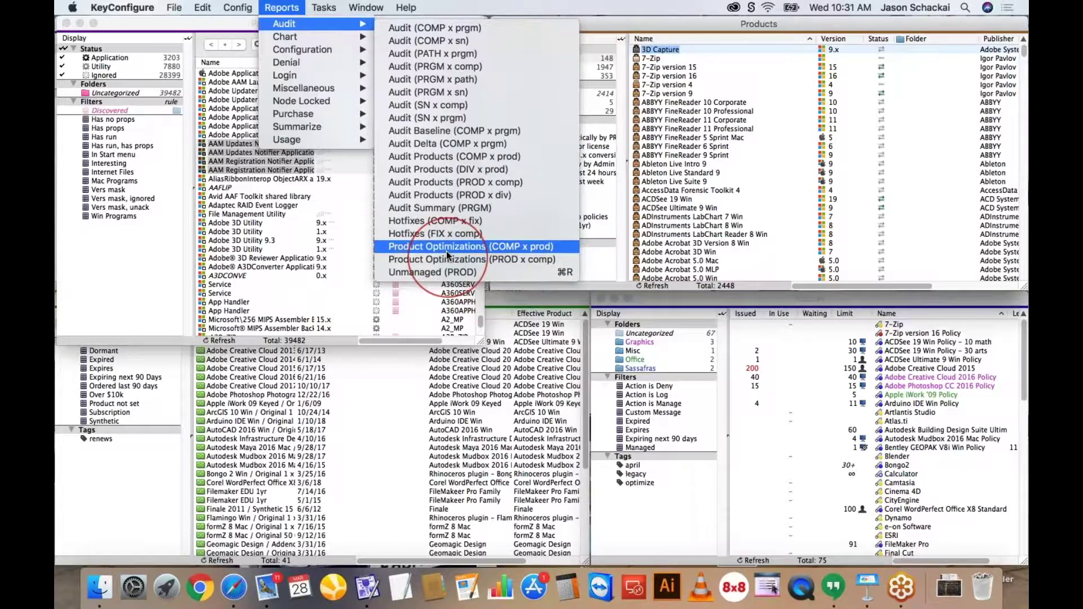
left_click(696, 52)
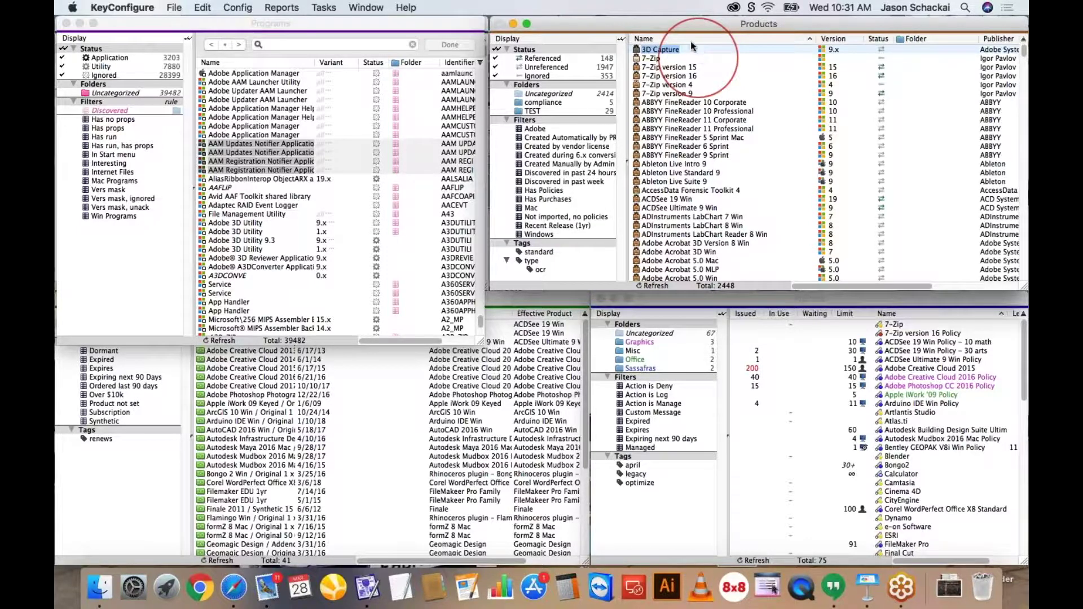
Step: Run the Product Suggestions (PROD) report immediately, view it, and close the report
left_click(289, 9)
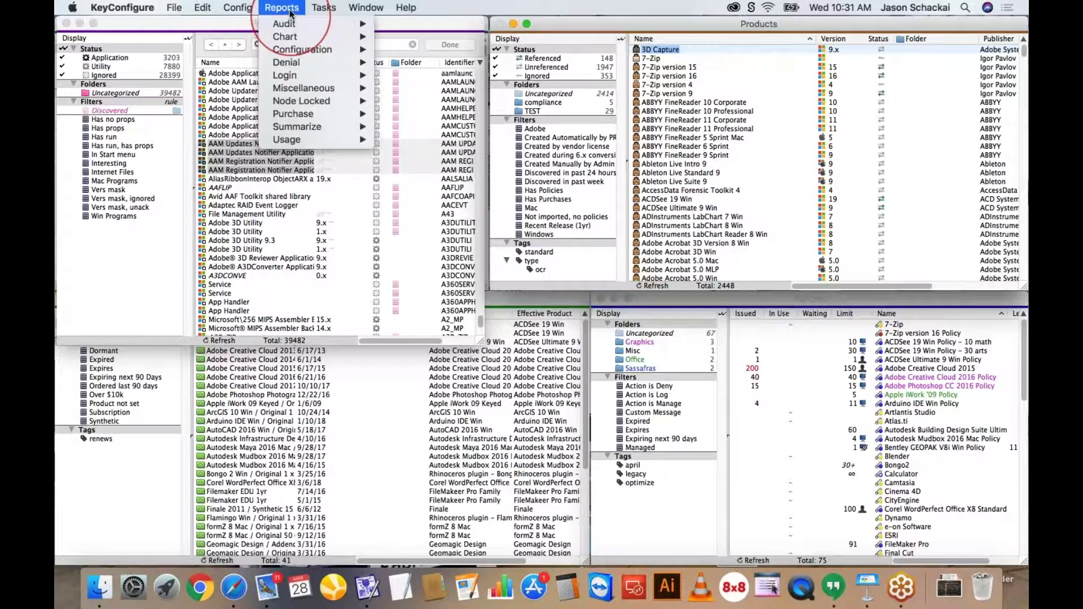
mouse_move(303, 88)
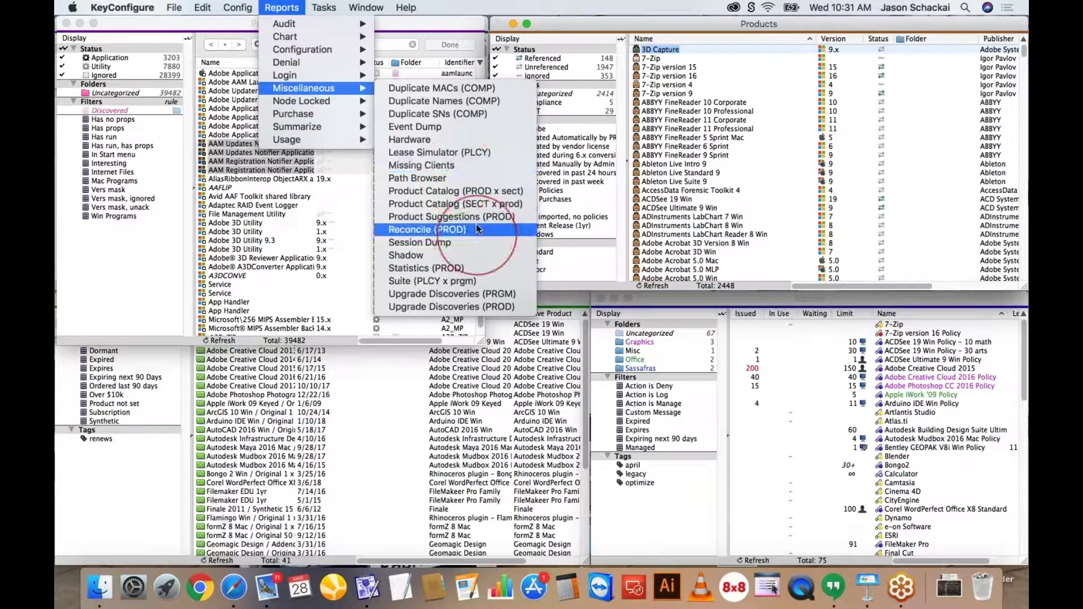
left_click(490, 218)
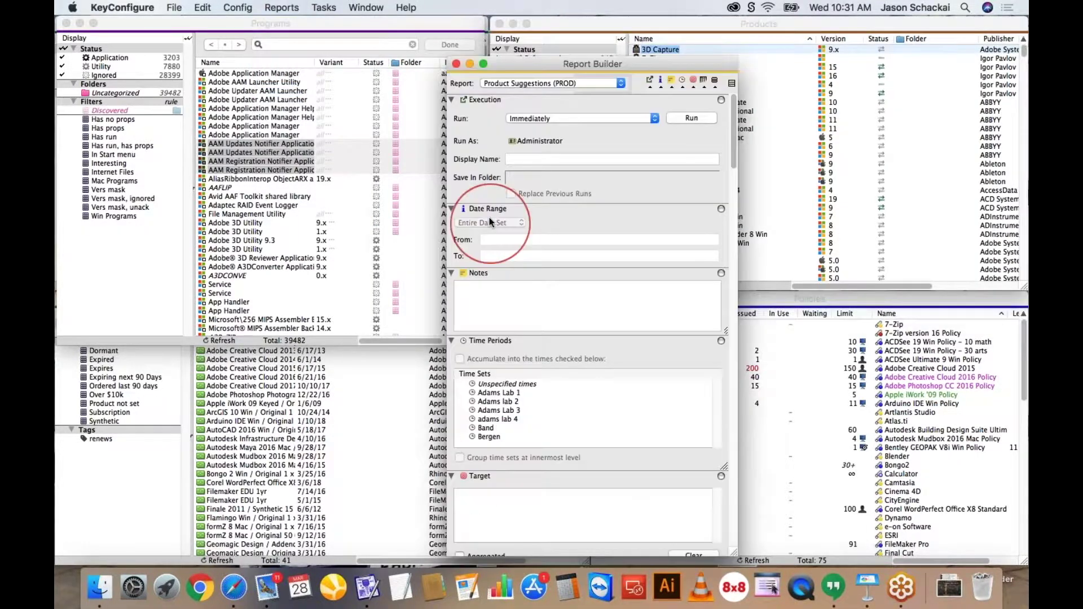
left_click(695, 118)
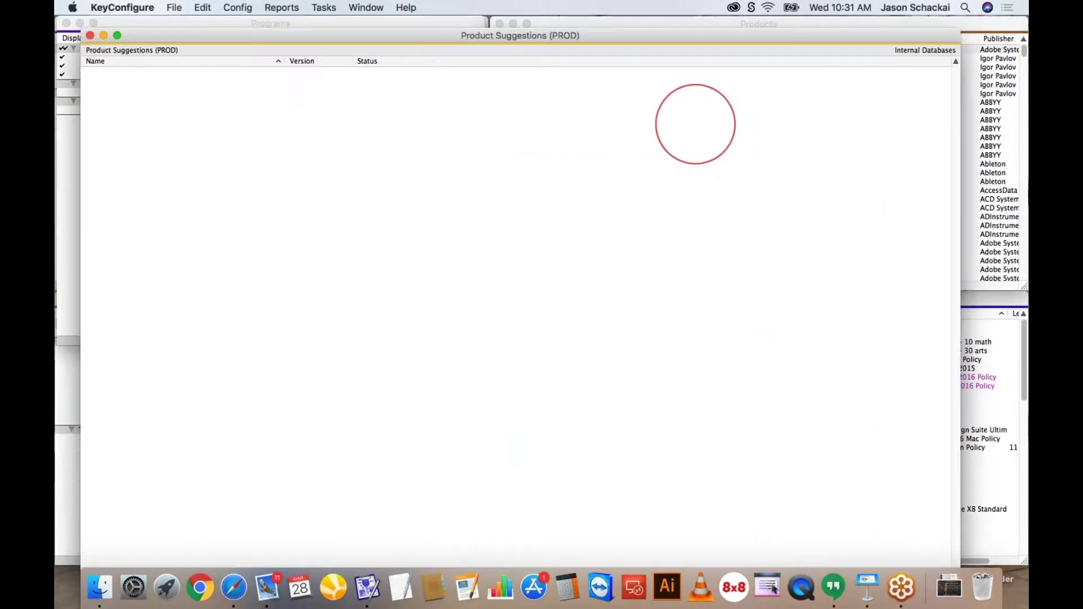
left_click(601, 320)
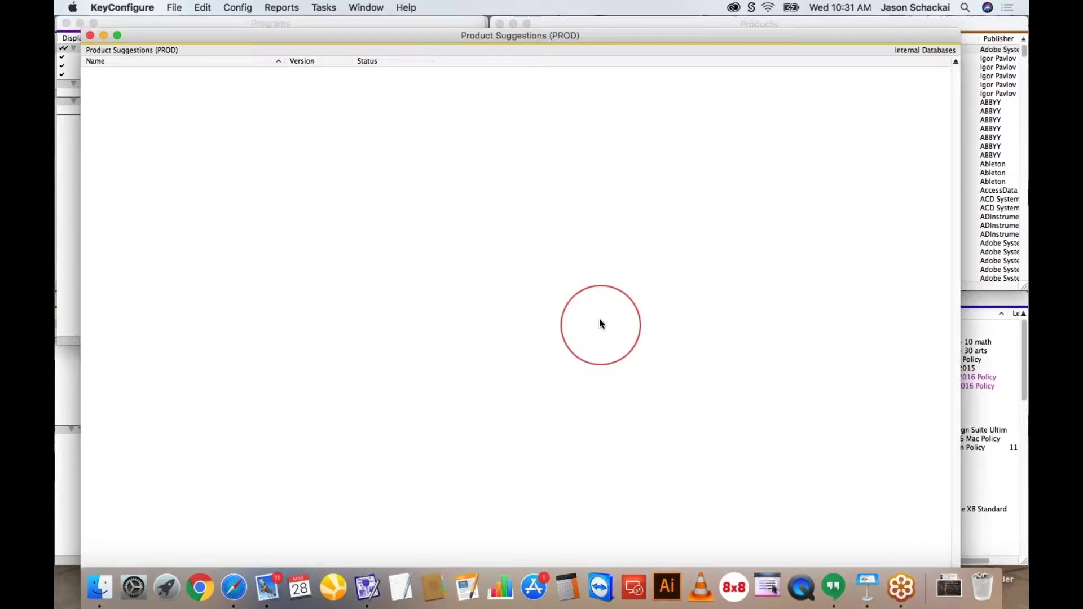
left_click(90, 36)
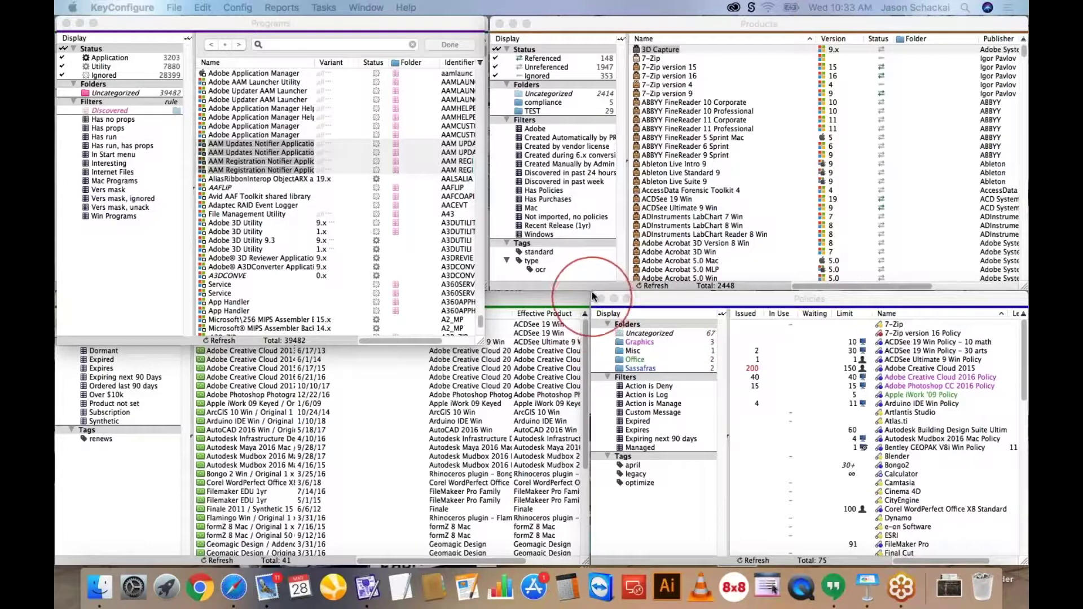
Step: Enlarge the Policies window and examine the ACDSee, 7-Zip and 7-Zip version 16 policies in its list
left_click_drag(593, 296, 358, 149)
mouse_move(652, 157)
left_mouse_down()
mouse_move(550, 112)
mouse_move(656, 154)
left_mouse_up()
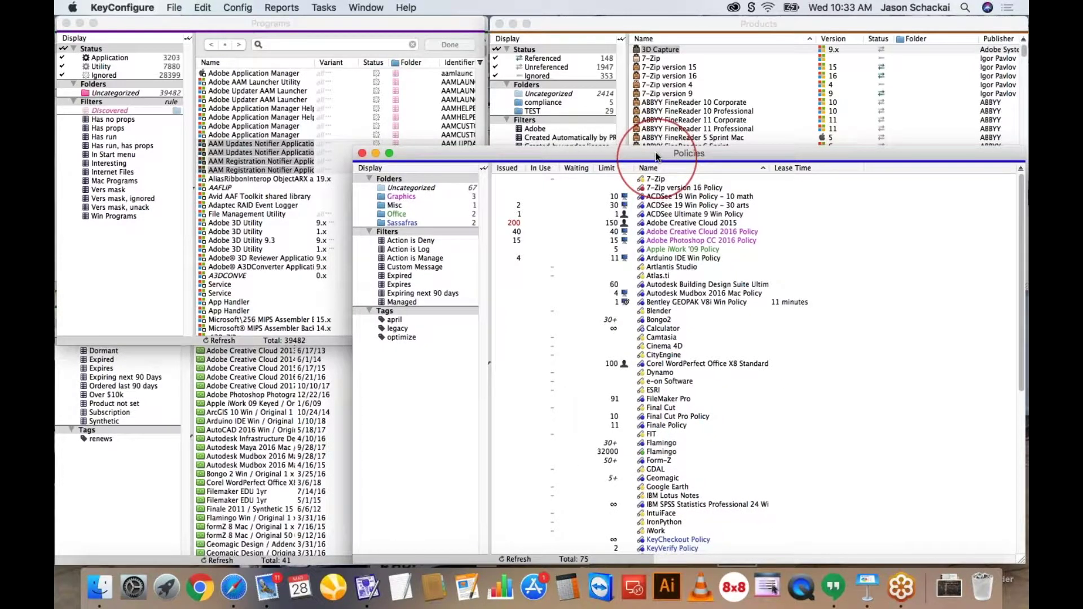
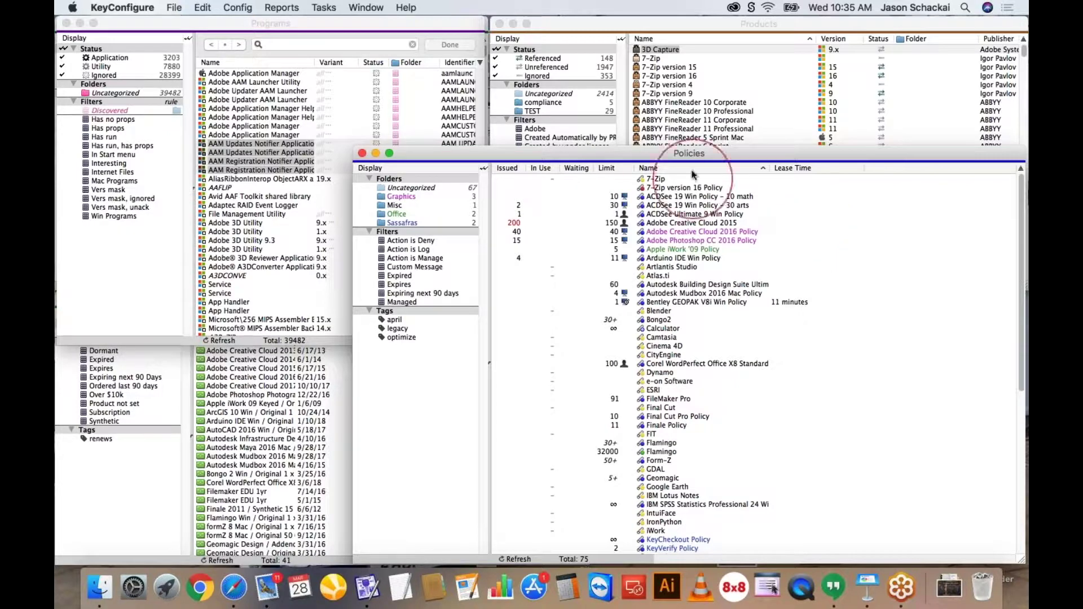
left_click(641, 208)
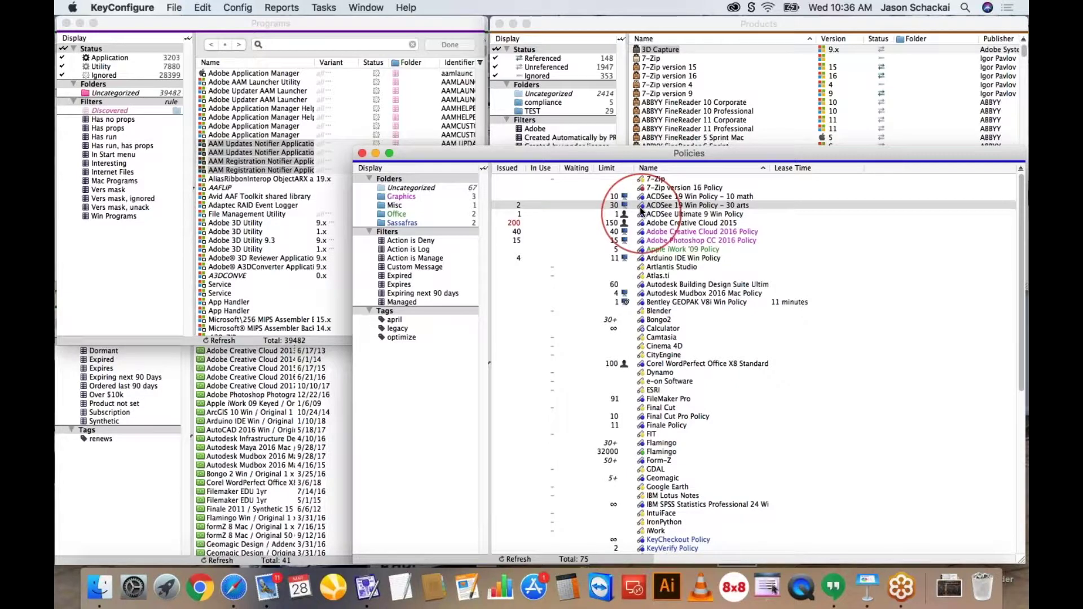
left_click(644, 213)
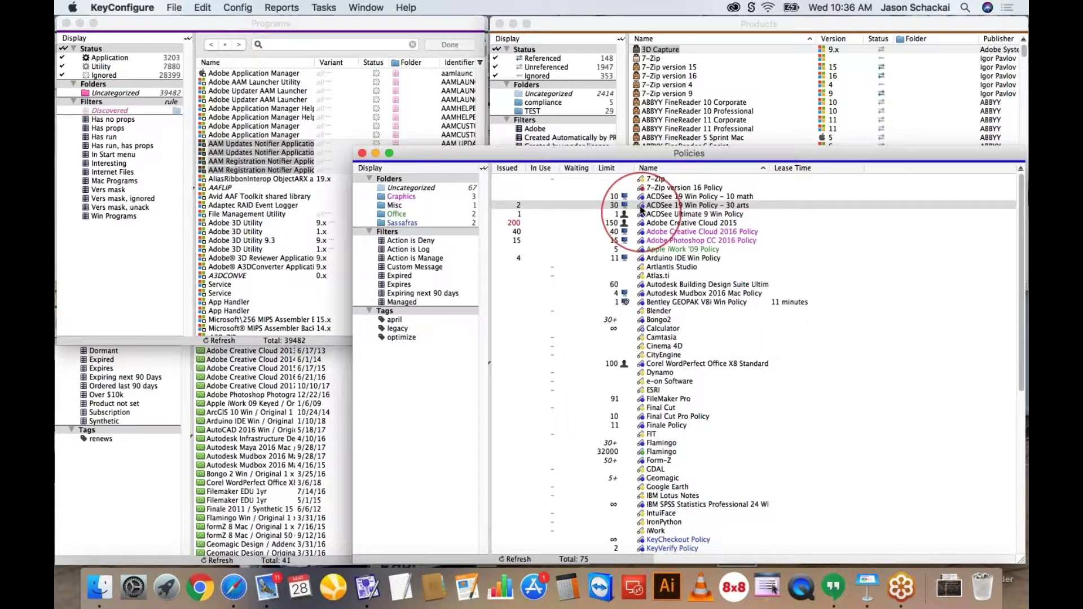
left_click(669, 222)
left_click(661, 216)
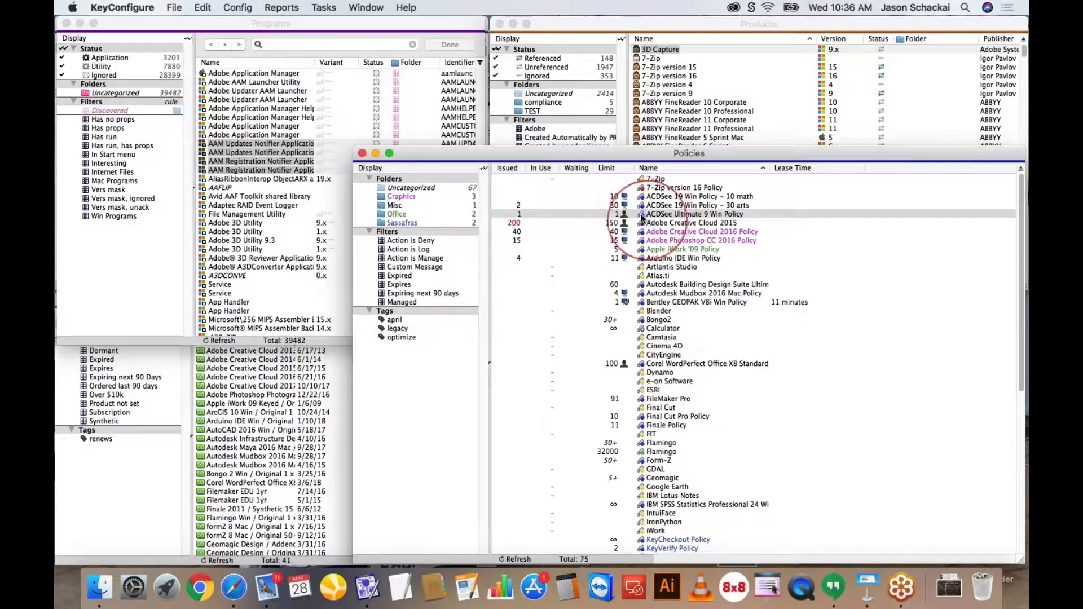
left_click(649, 186)
left_click(644, 180)
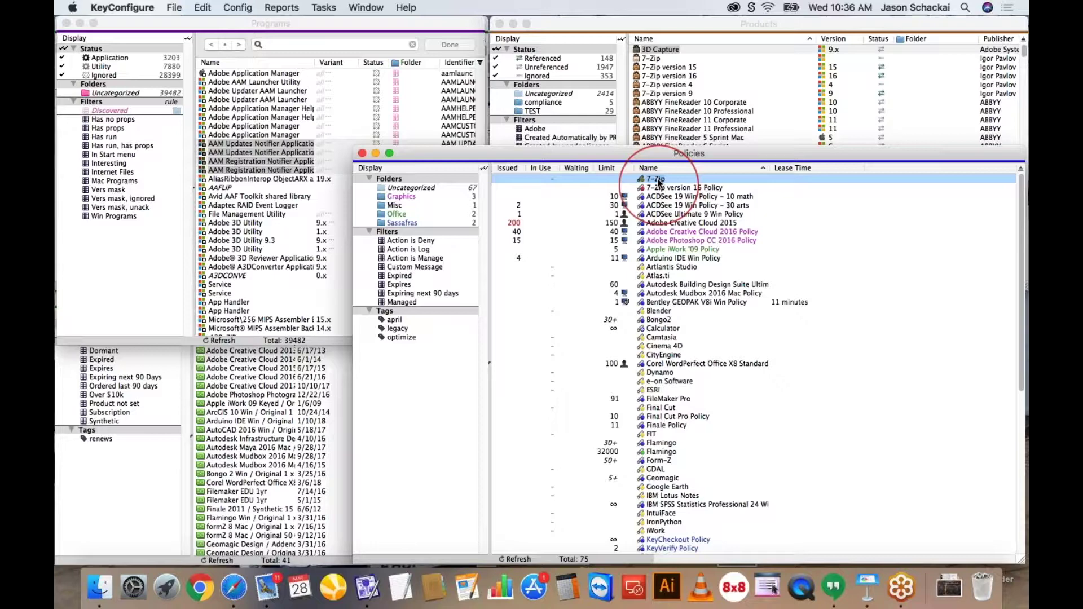
left_click(647, 189)
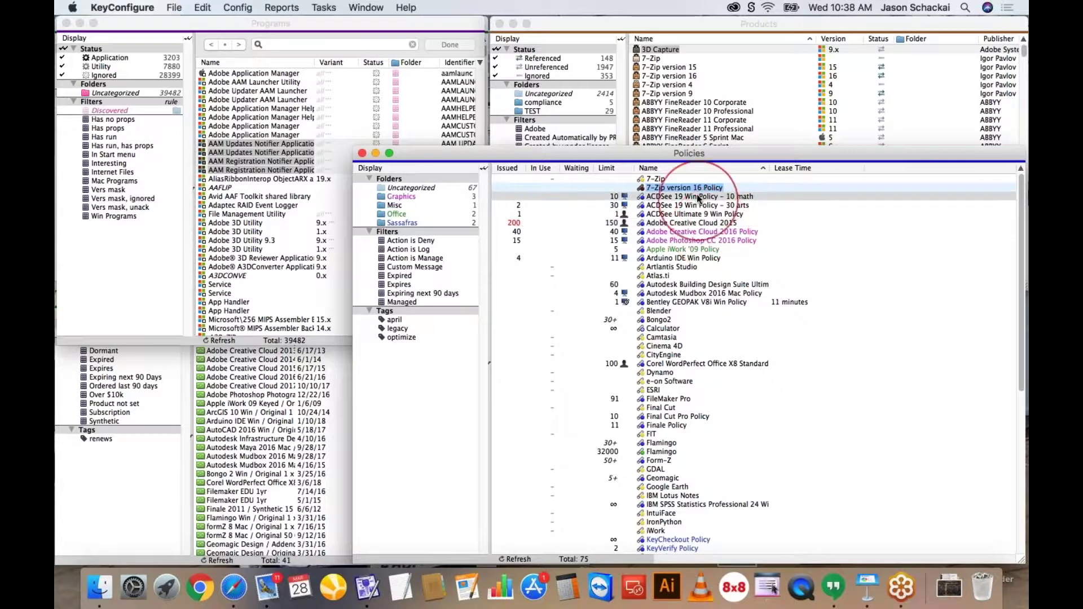
Step: Open the details of the ACDSee Ultimate 9 Win Policy and move them clear of the policy names
left_click(697, 214)
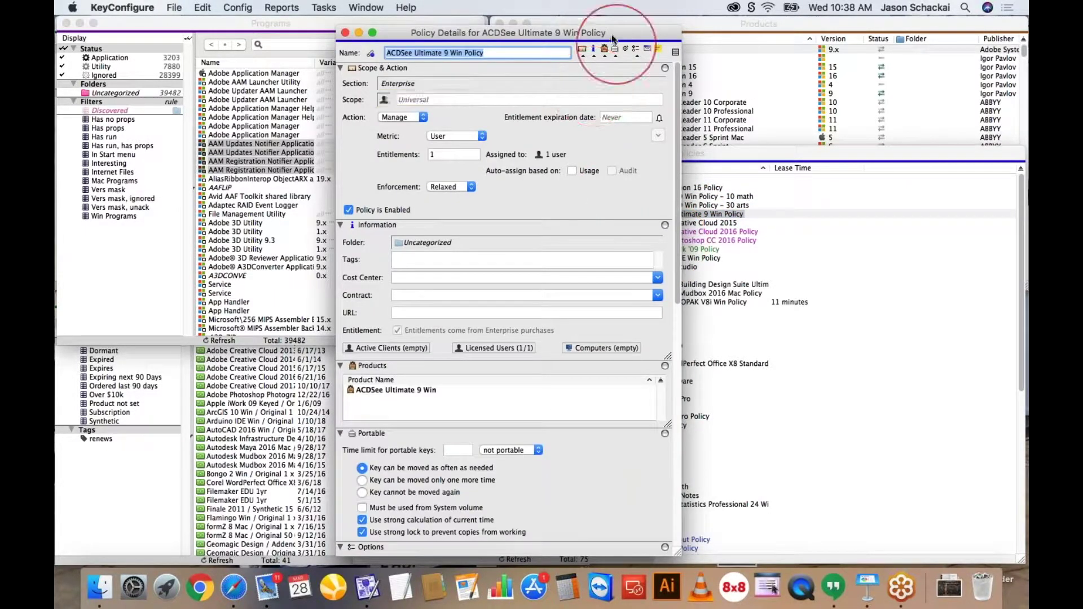
left_click_drag(609, 32, 454, 23)
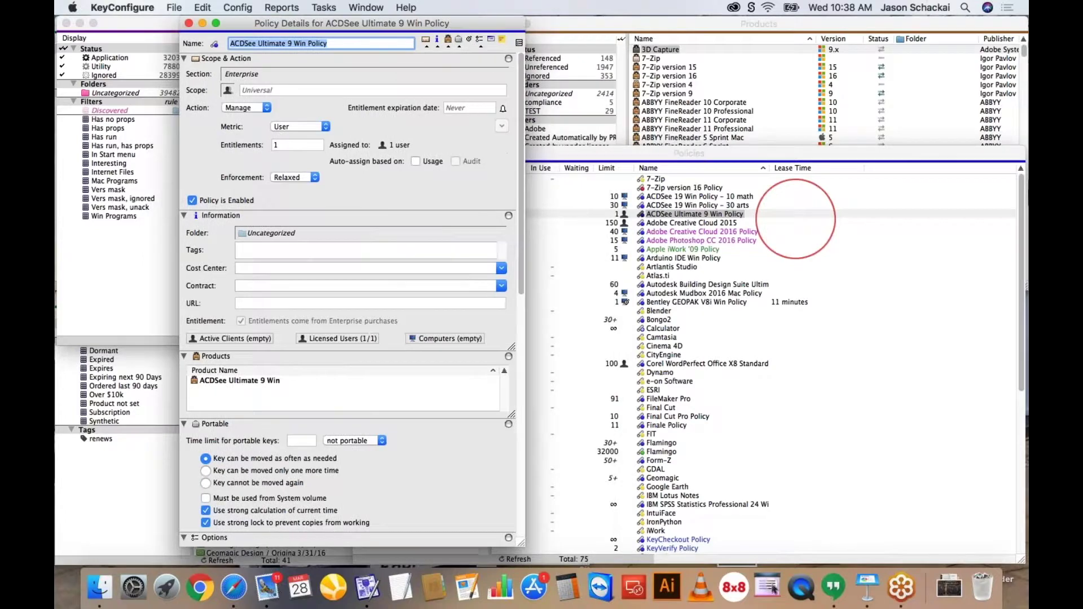
Step: Check the New Policy option for the Policies list and for the Adobe Acrobat X Pro Mac product without creating a policy
right_click(825, 248)
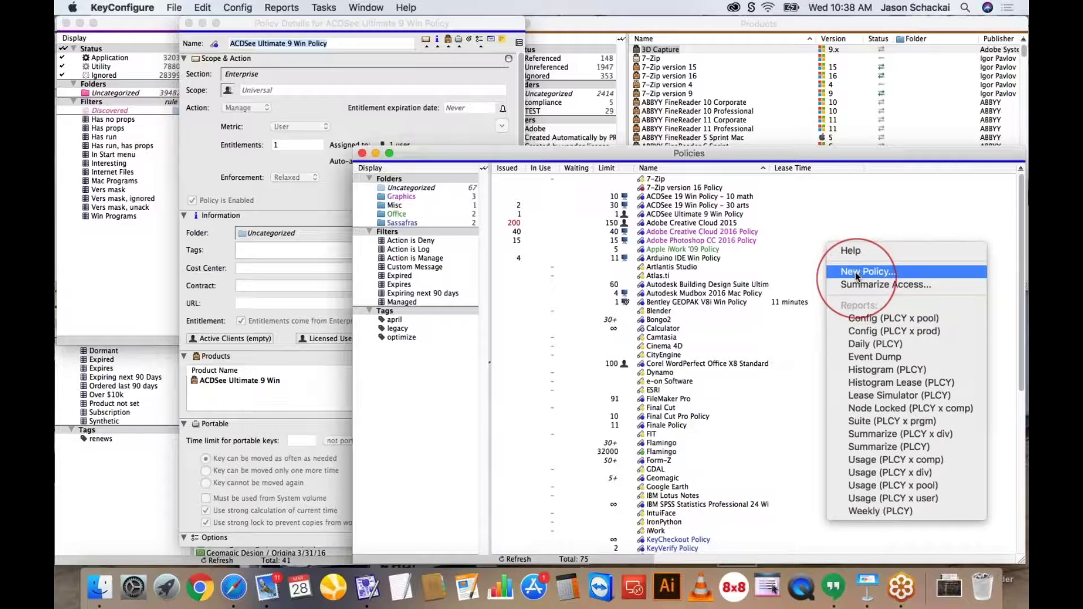
left_click(673, 114)
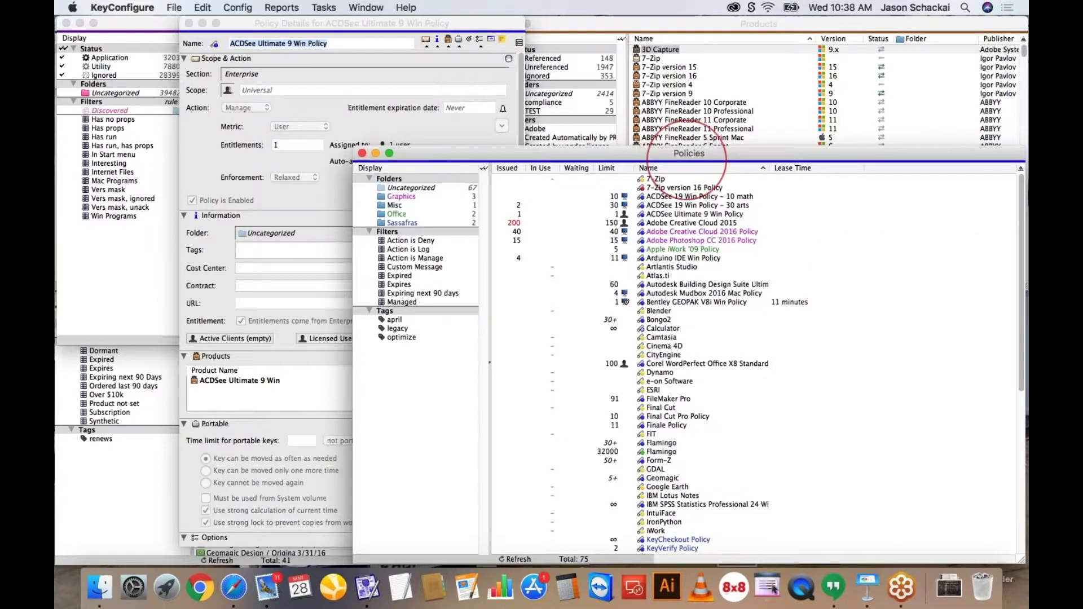
left_click(686, 125)
scroll(685, 187, "down", 5)
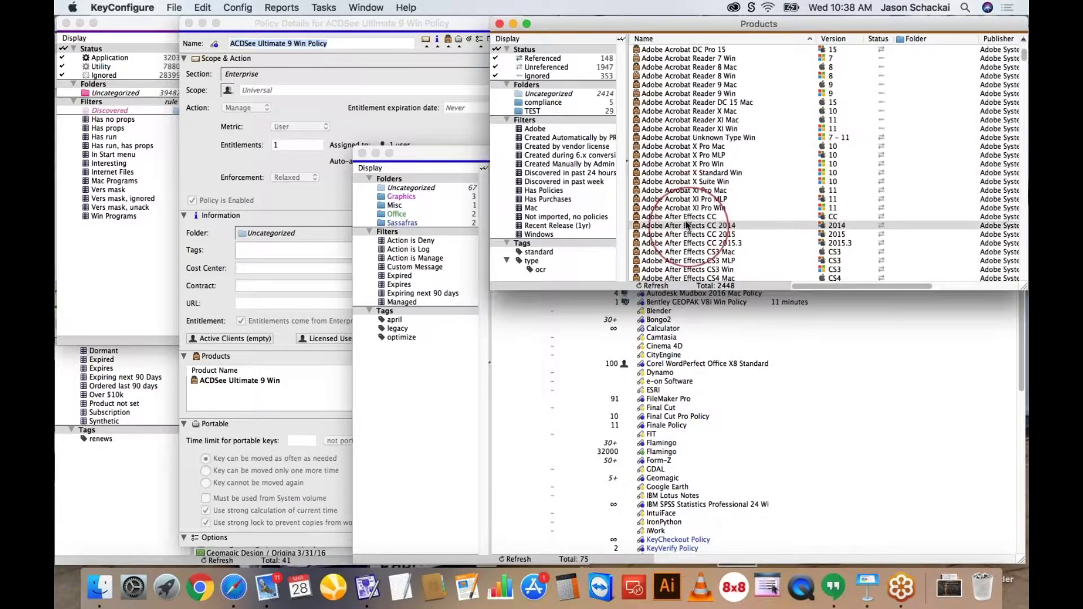
right_click(668, 147)
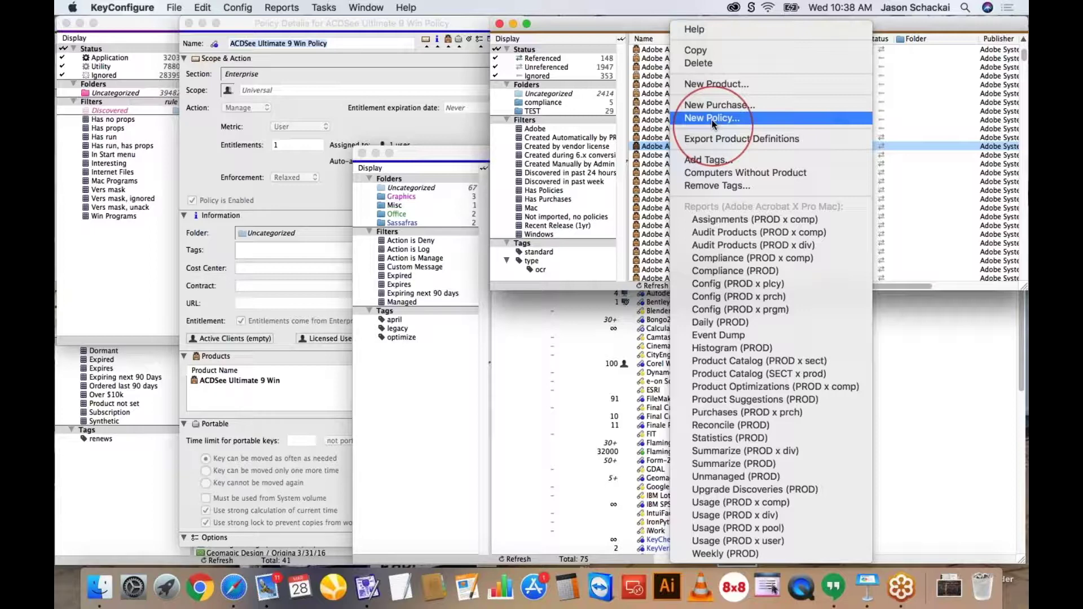
Step: Return to the ACDSee Ultimate 9 Win Policy details and review the Scope & Action, Information, Products, Portable and Idle sections
left_click(344, 65)
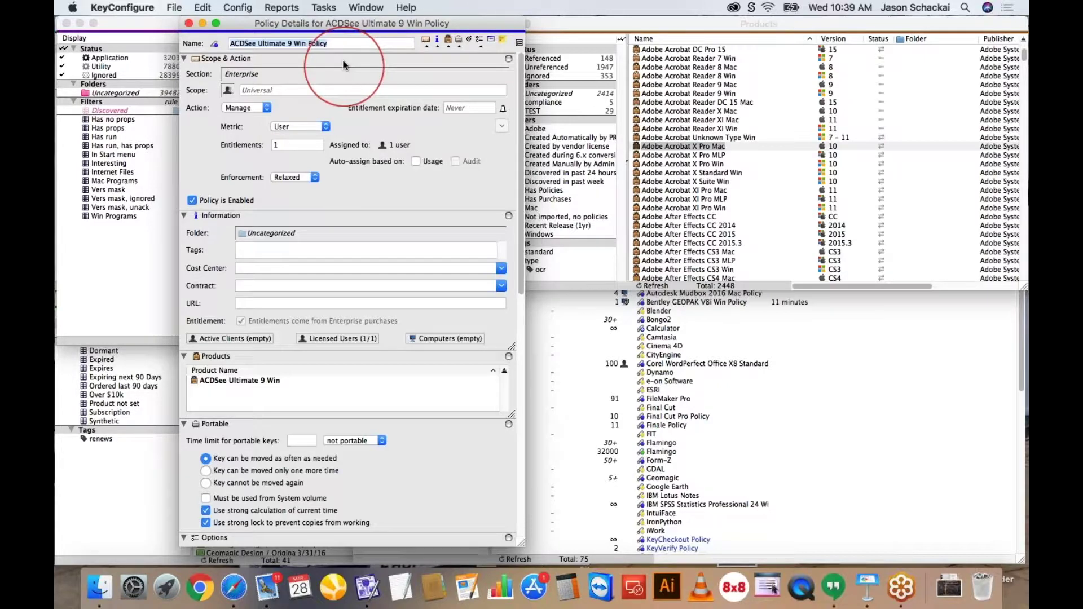
left_click(469, 40)
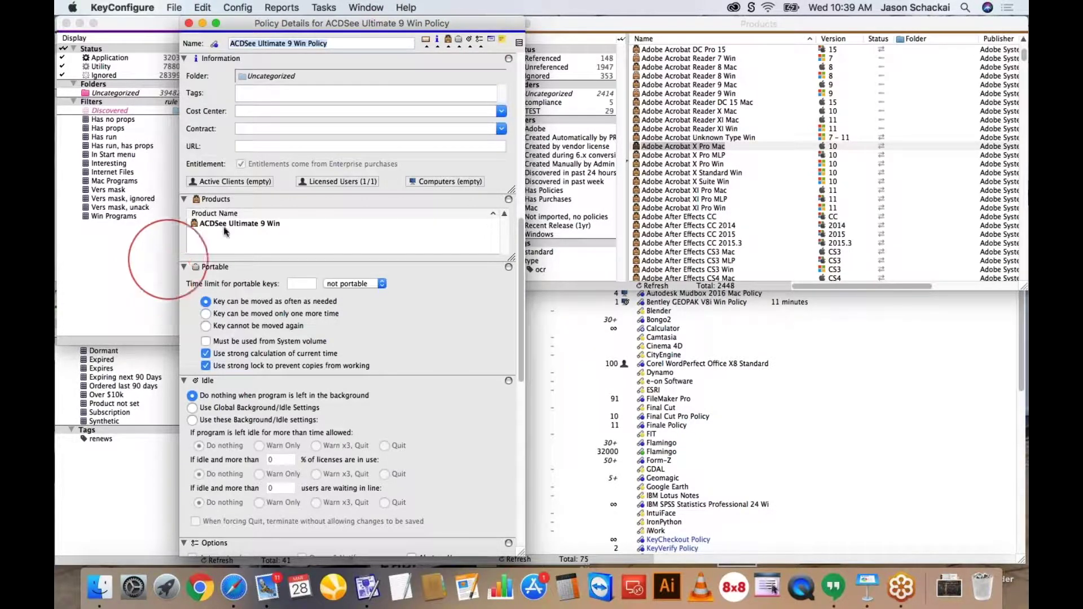
scroll(270, 163, "up", 5)
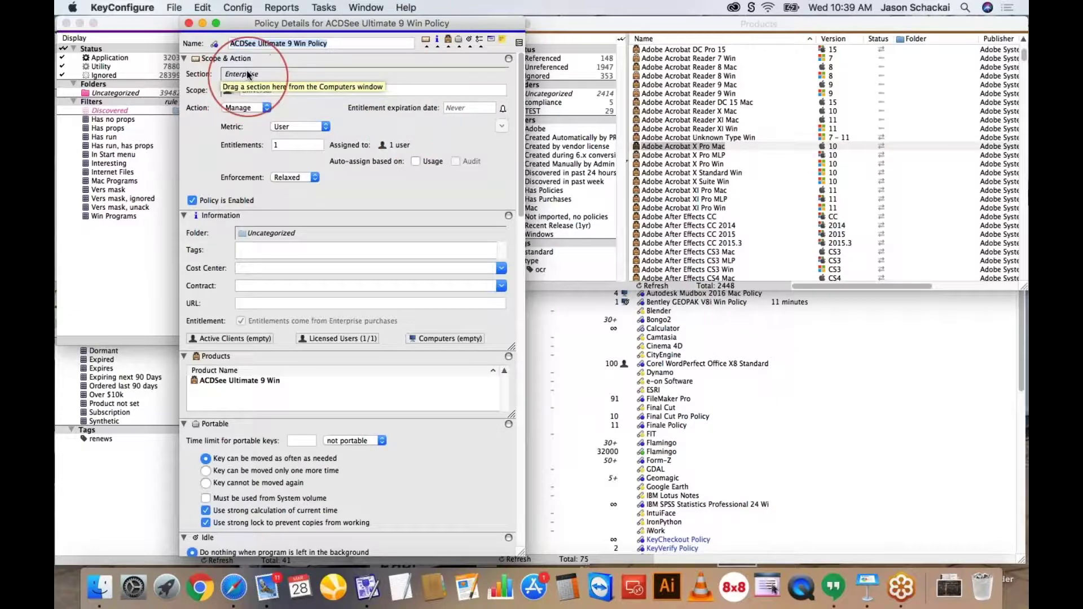
Step: Move the policy details aside, minimize the Programs window, and select the East section in the Computers window
left_click_drag(381, 23, 666, 22)
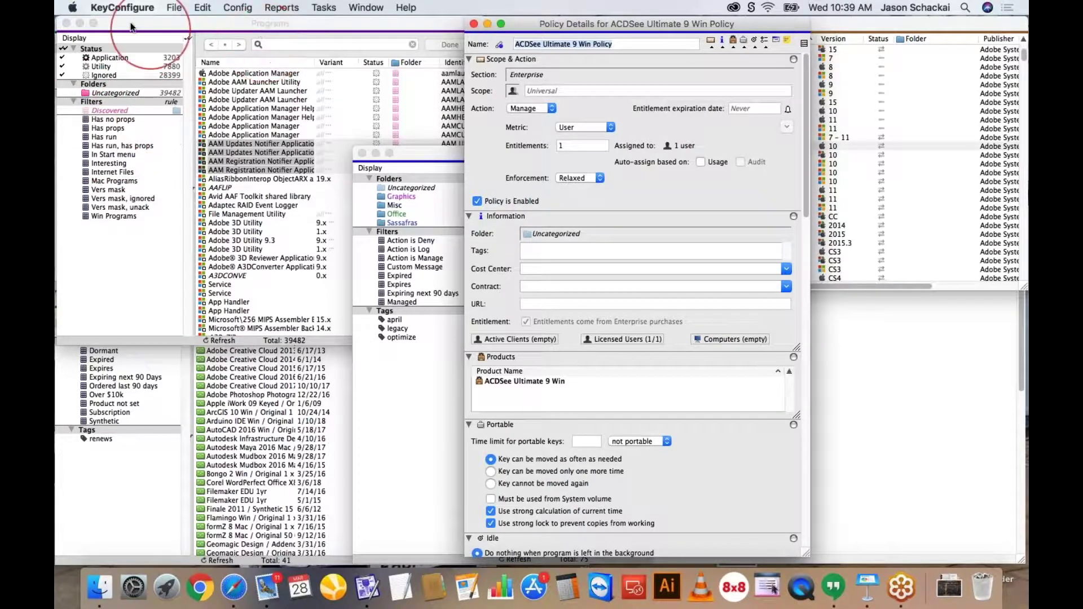
left_click(79, 23)
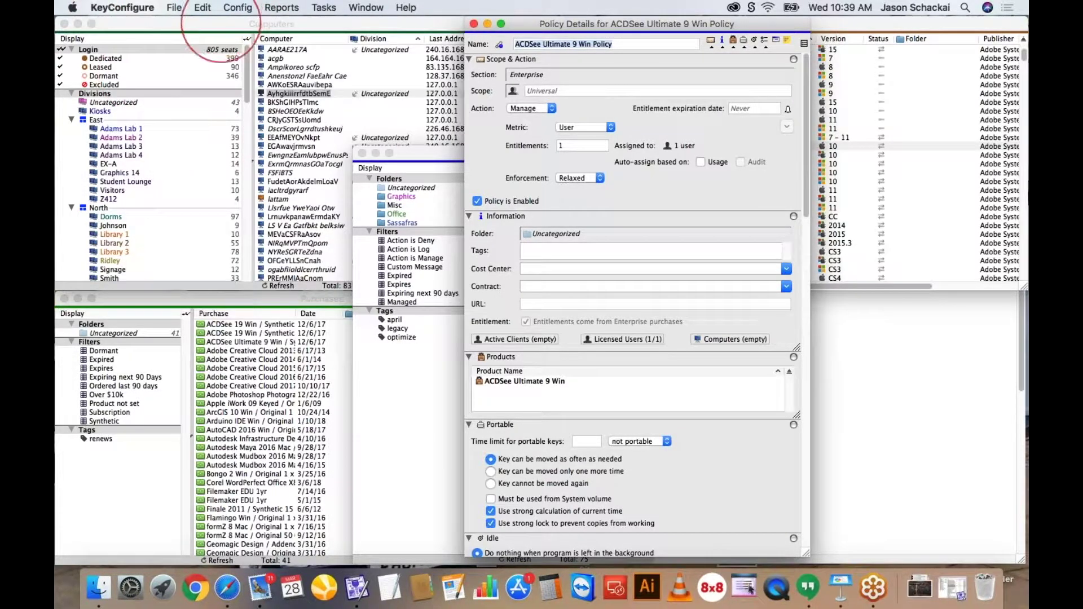
left_click(225, 24)
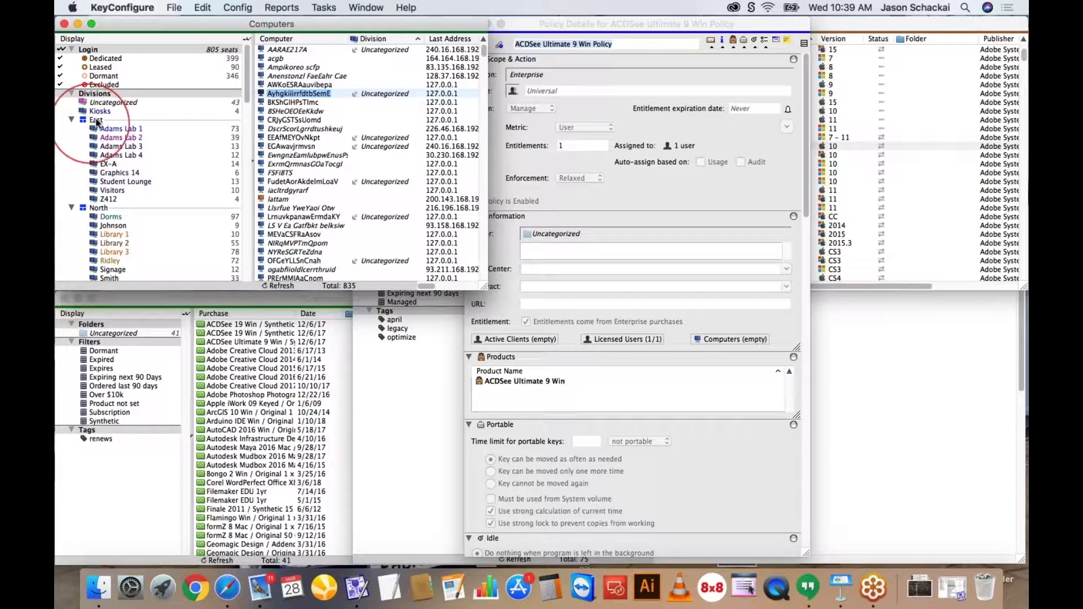
left_click(94, 121)
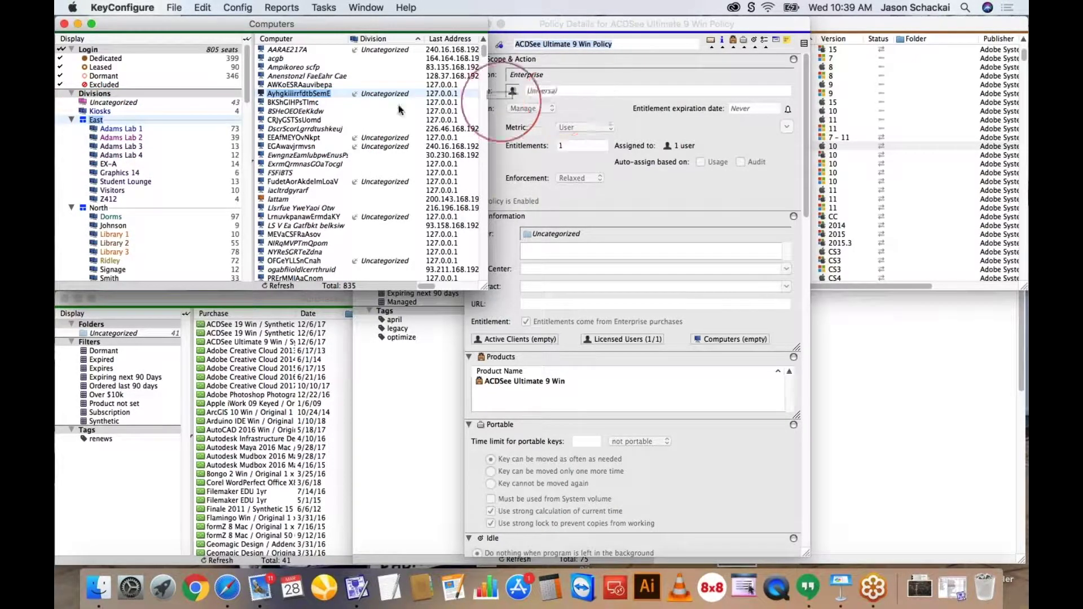
left_click_drag(120, 113, 97, 123)
Step: Activate the Scope field of the ACDSee Ultimate 9 Win Policy and open the Groups window
left_click(635, 62)
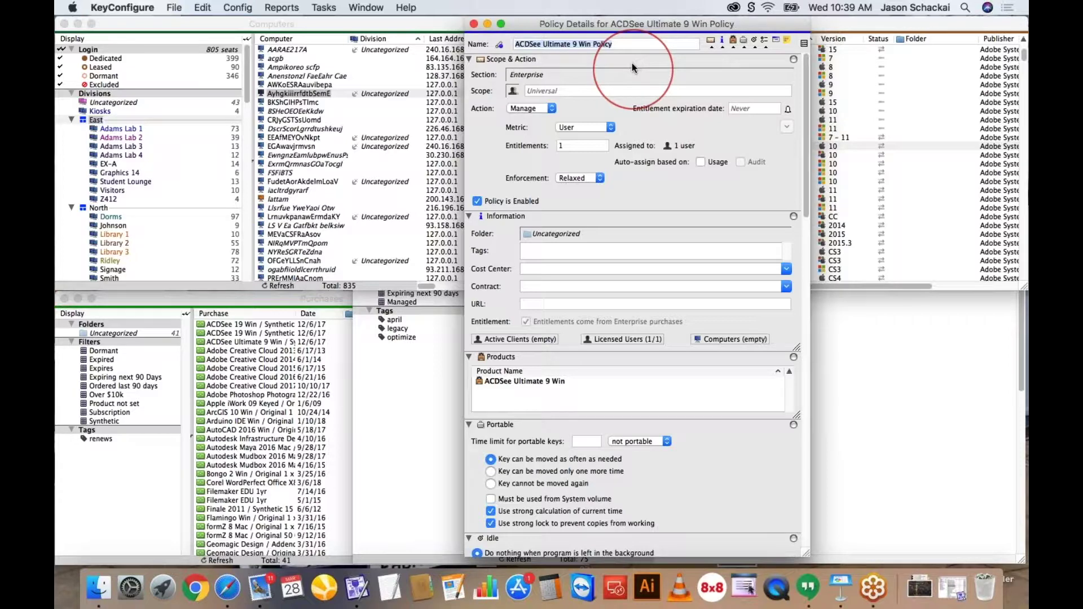
left_click(572, 91)
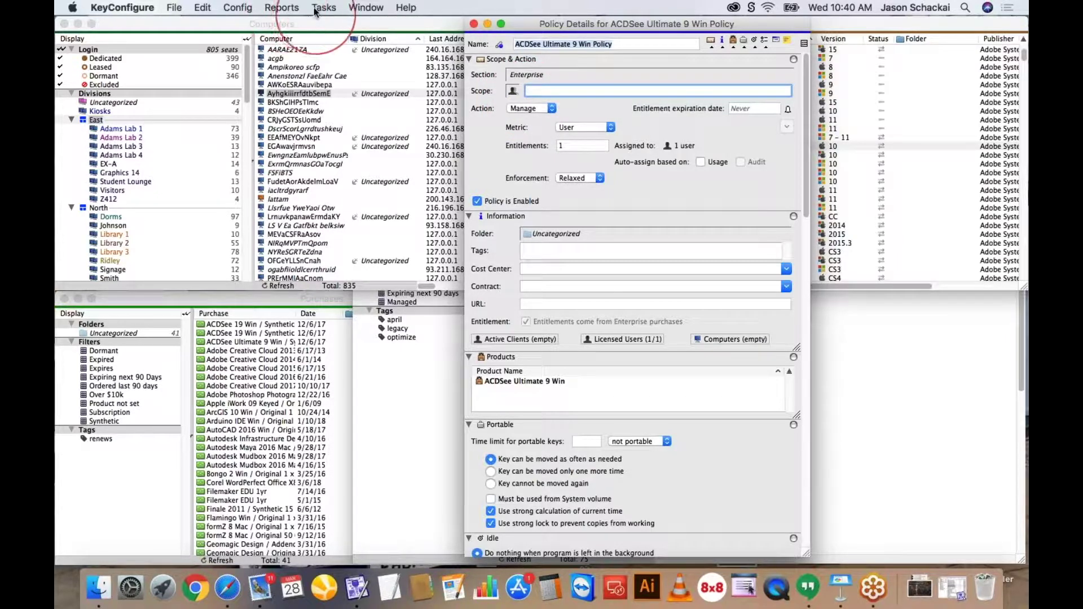
left_click(367, 8)
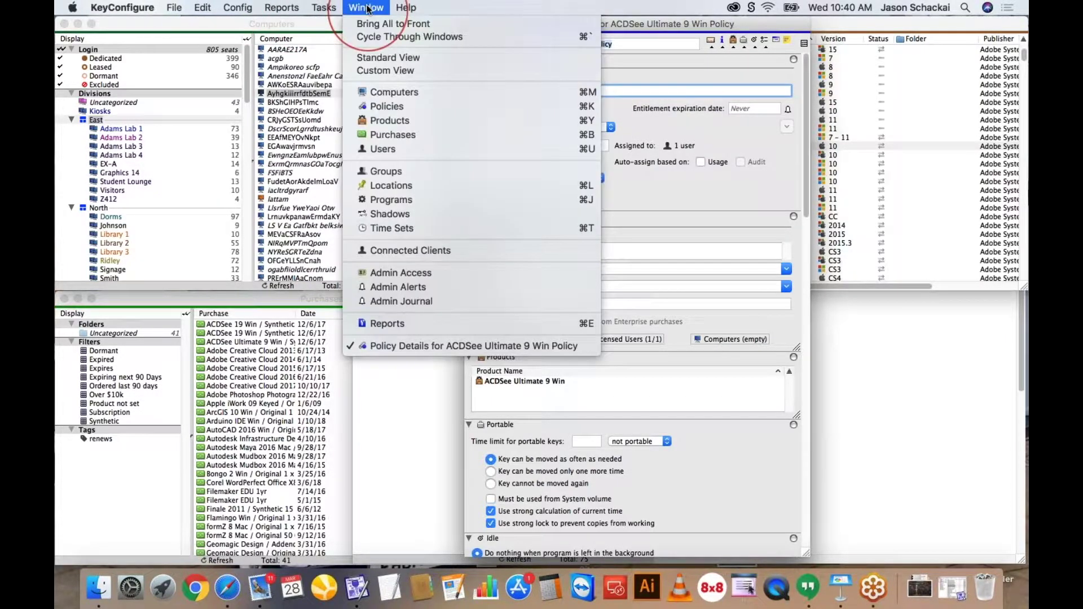
left_click(389, 171)
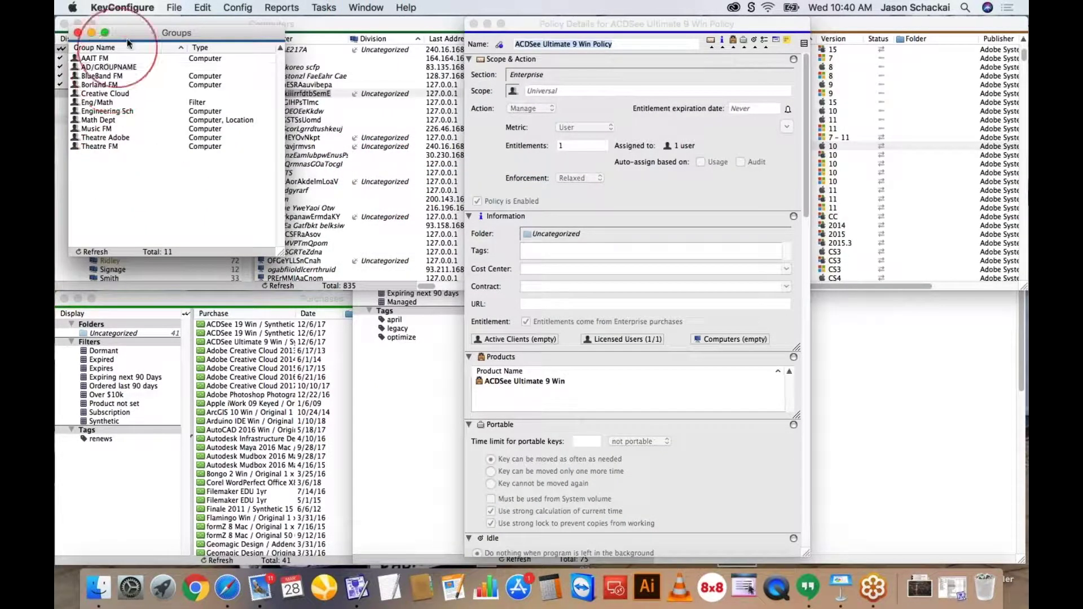
Step: Move the Groups window aside, check the New Group option without creating a group, and close the window
left_click_drag(129, 43, 224, 53)
right_click(248, 188)
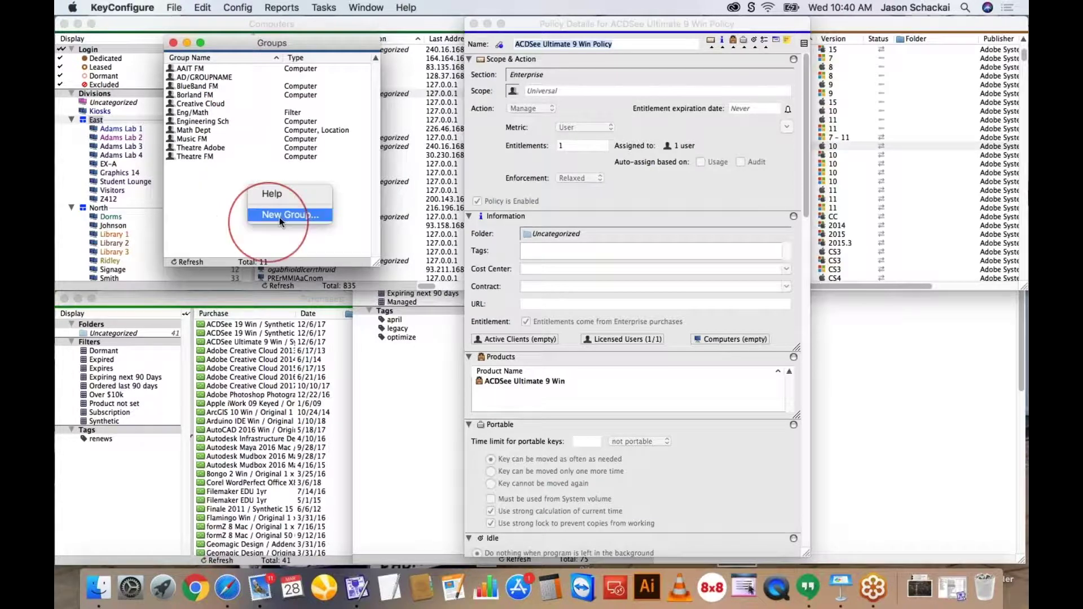
left_click(217, 211)
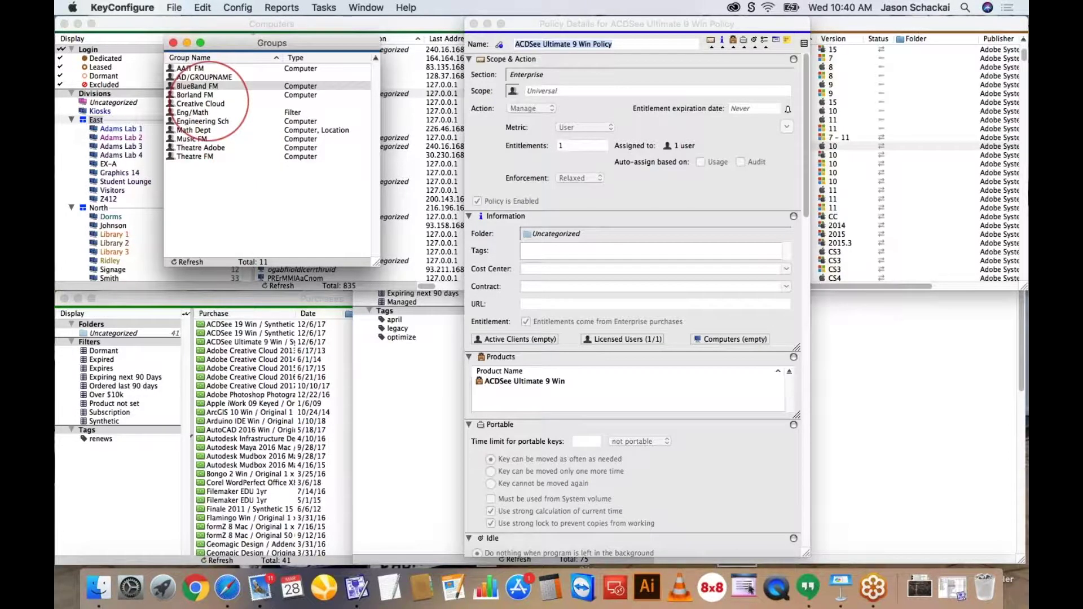
left_click(173, 43)
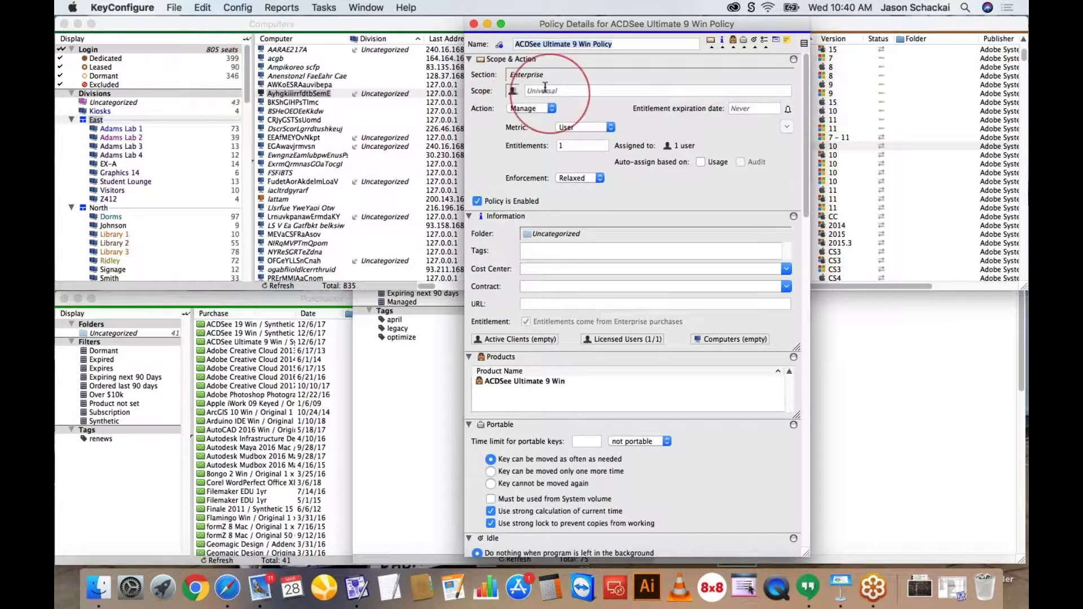
Step: Activate the policy's Scope field and review the available Action and Metric options without changing them
left_click(577, 88)
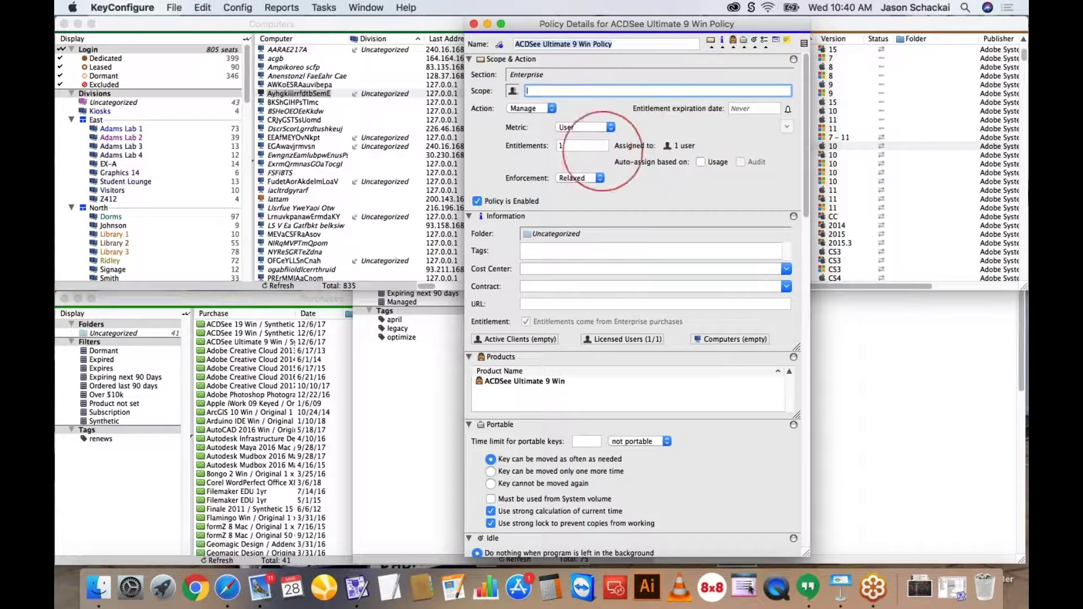
left_click(551, 110)
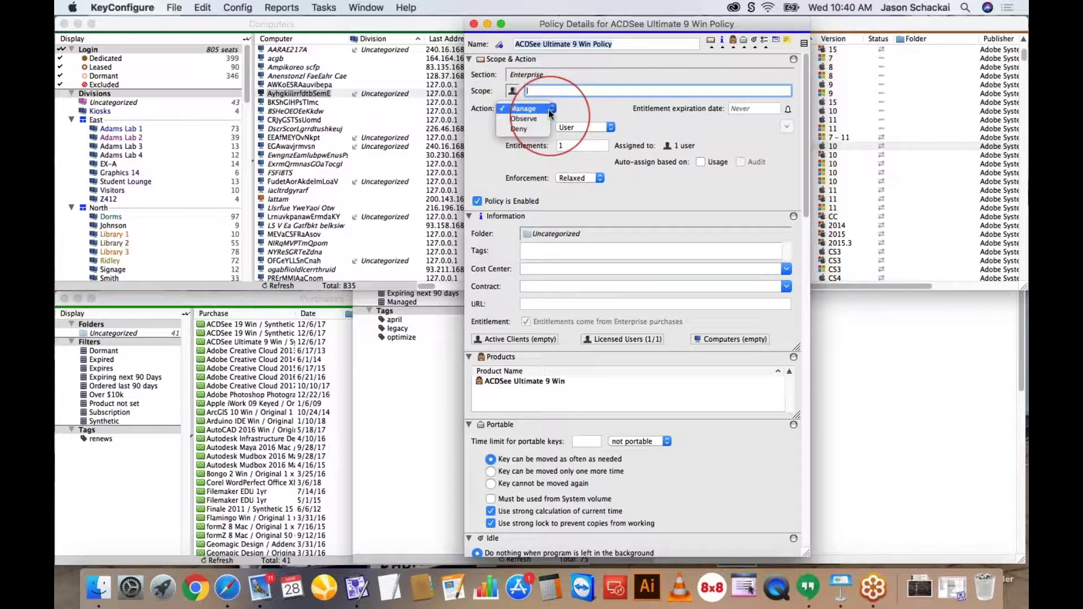
left_click(633, 116)
left_click(598, 125)
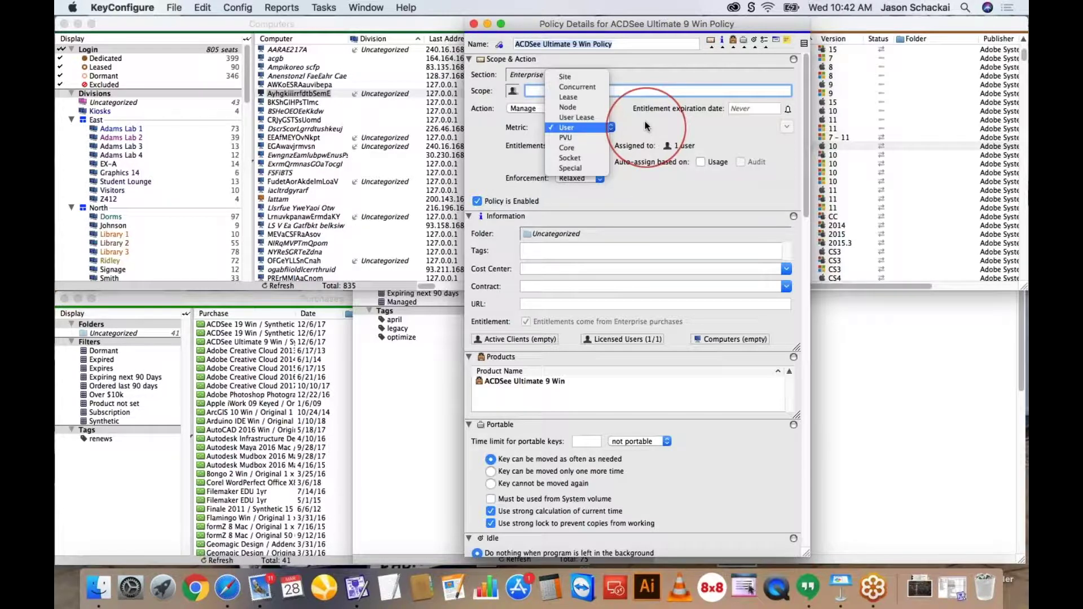
left_click(715, 132)
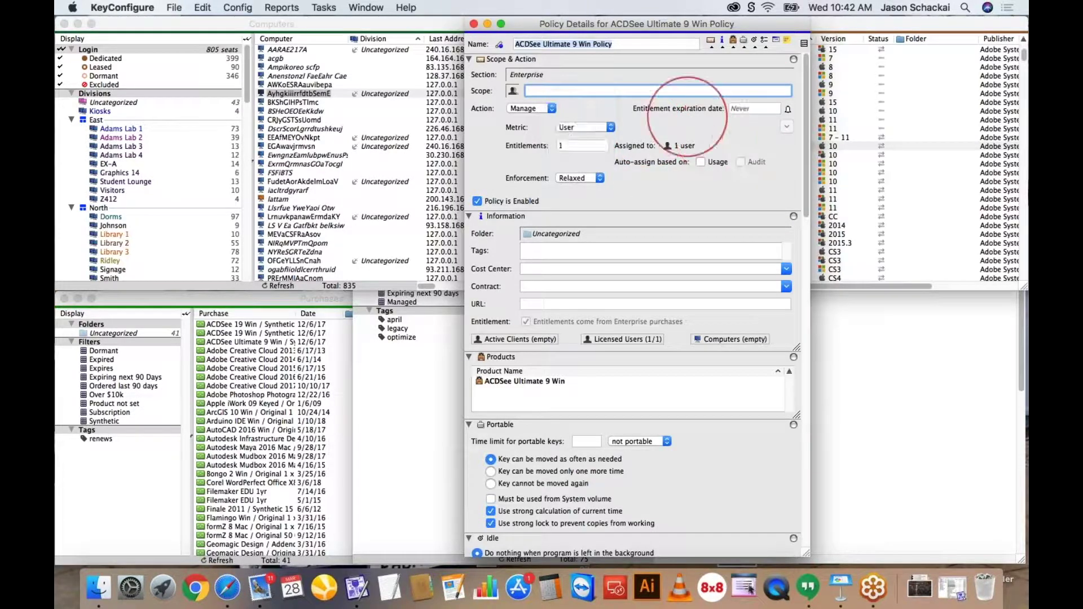
Step: Set the ACDSee Ultimate 9 Win Policy metric to Lease and review the lease duration units and remaining policy sections
left_click(611, 128)
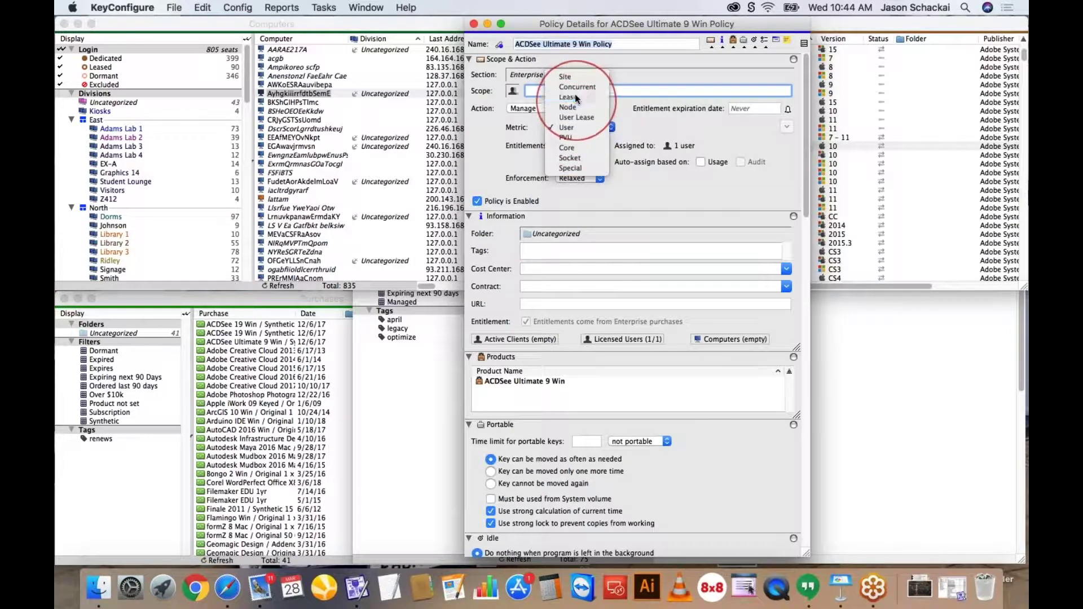
left_click(574, 95)
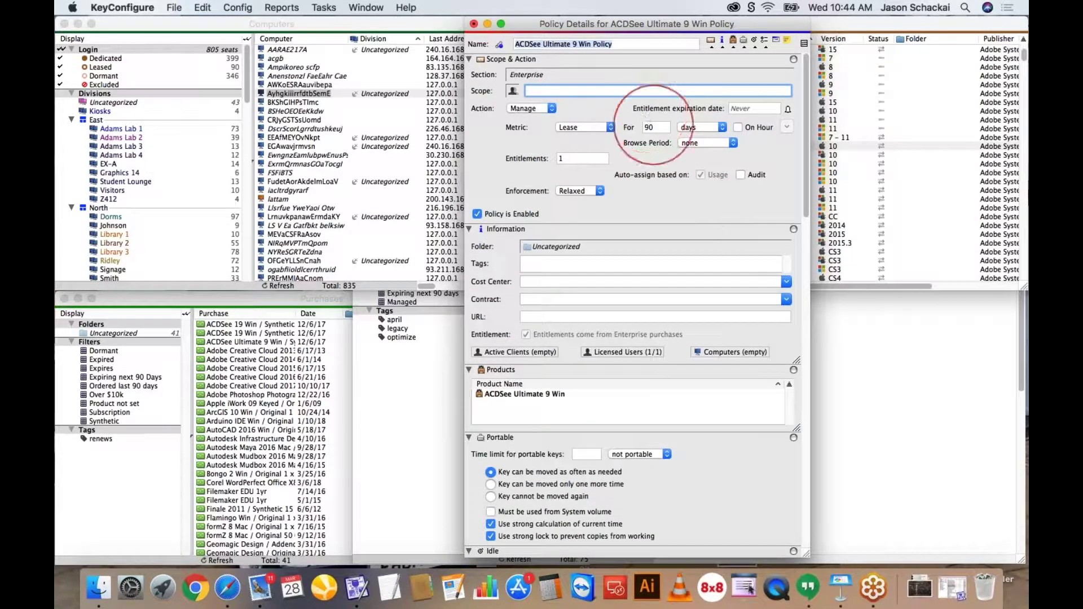
left_click(705, 128)
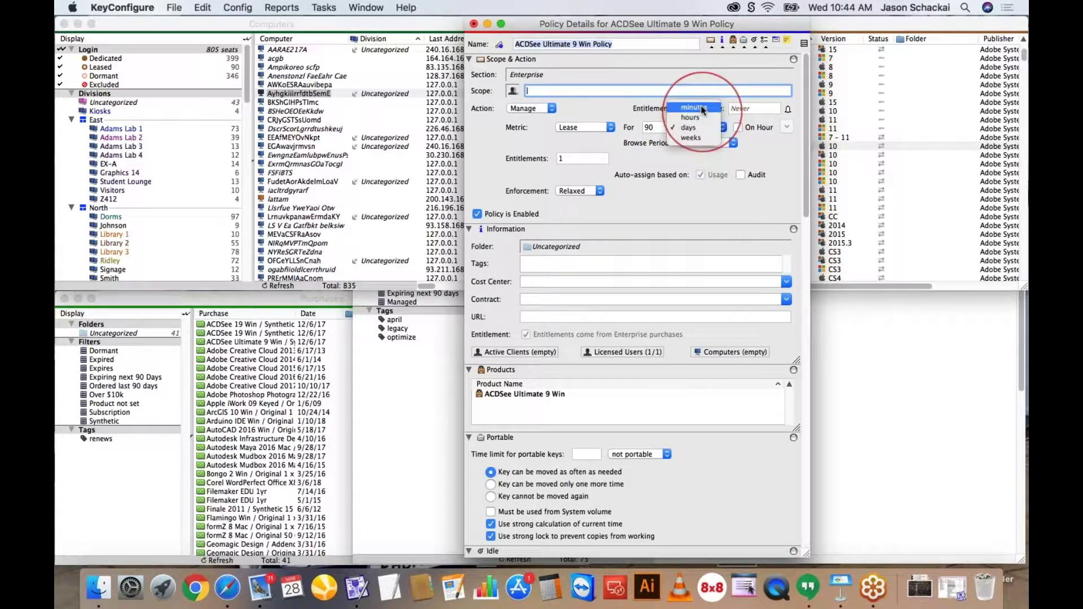
left_click(698, 148)
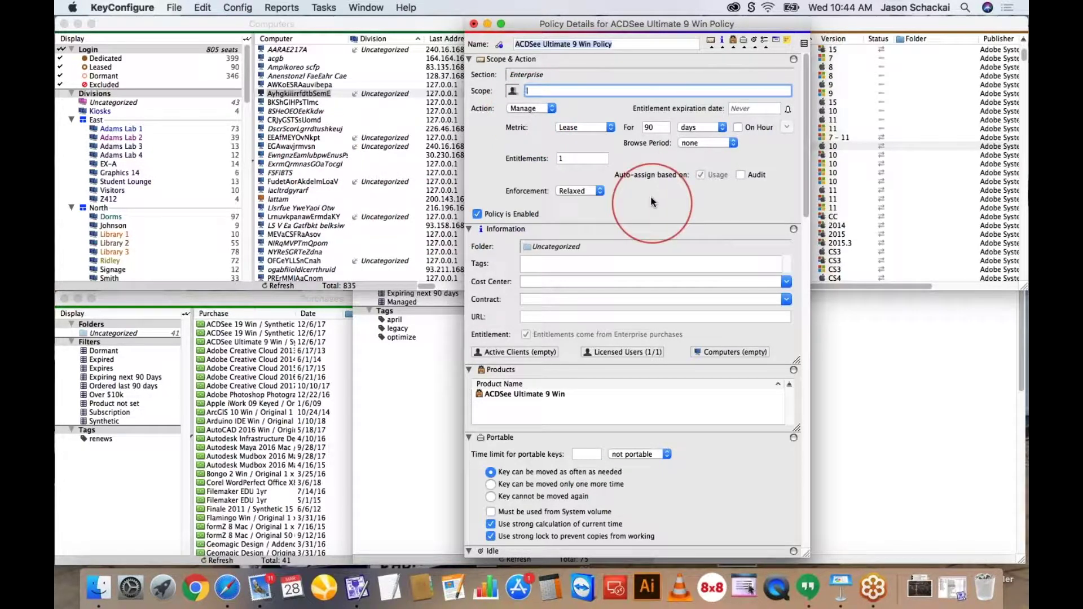
scroll(649, 198, "down", 5)
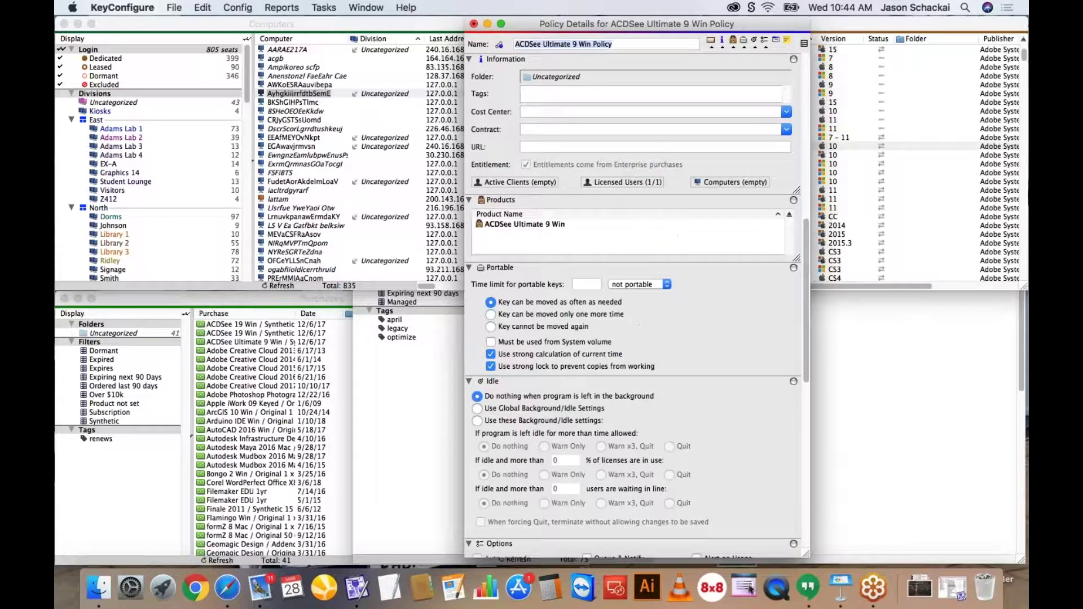
scroll(624, 145, "up", 5)
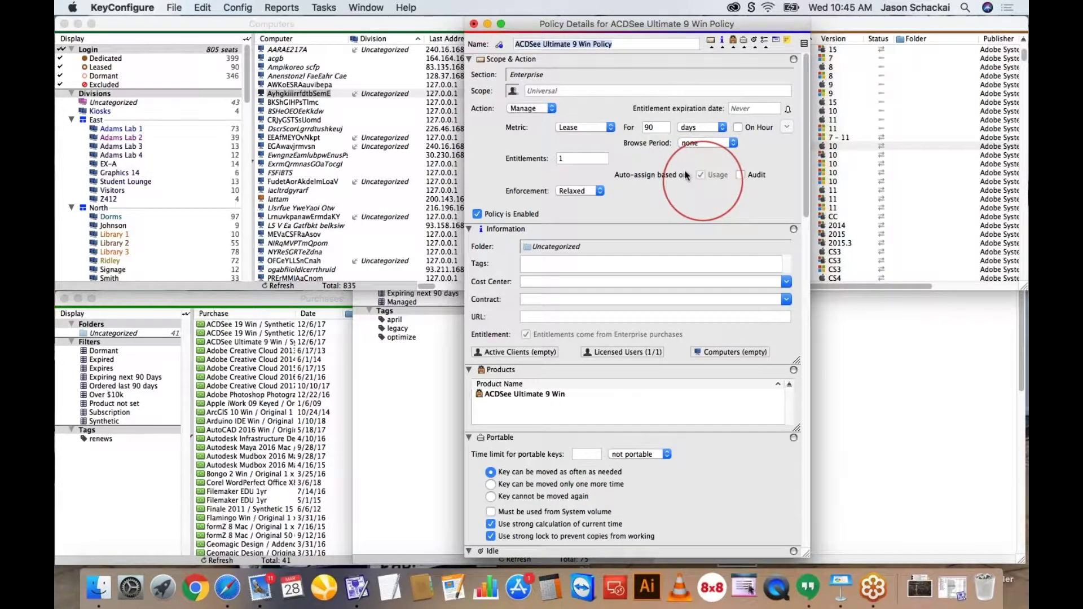
Step: Set the policy metric to Node, turn off auto-assignment based on Audit, and check the Entitlements field and Enforcement options
left_click(585, 127)
left_click(591, 142)
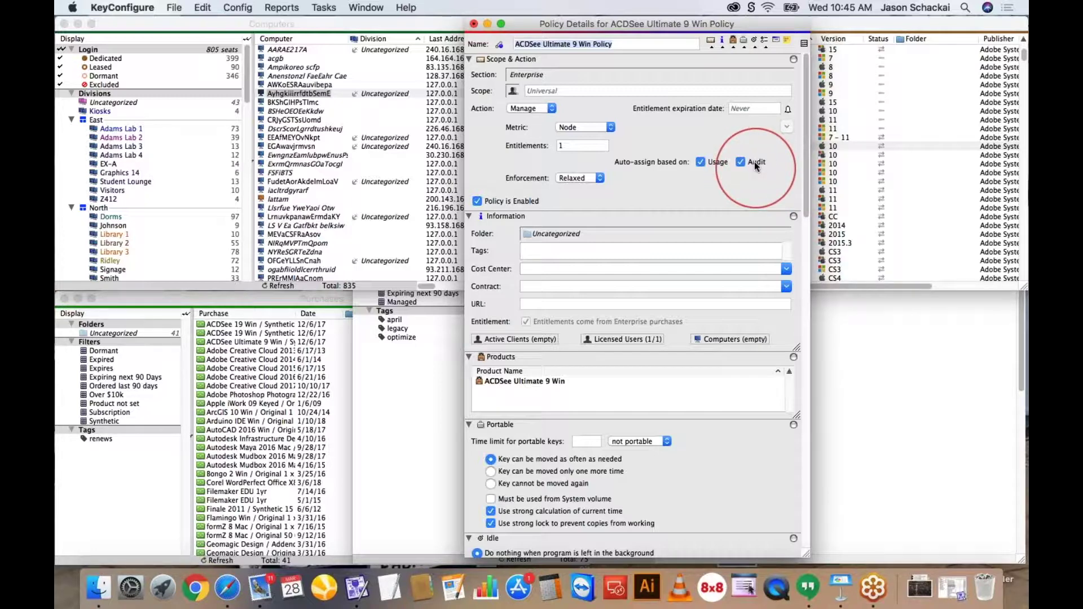
left_click(754, 161)
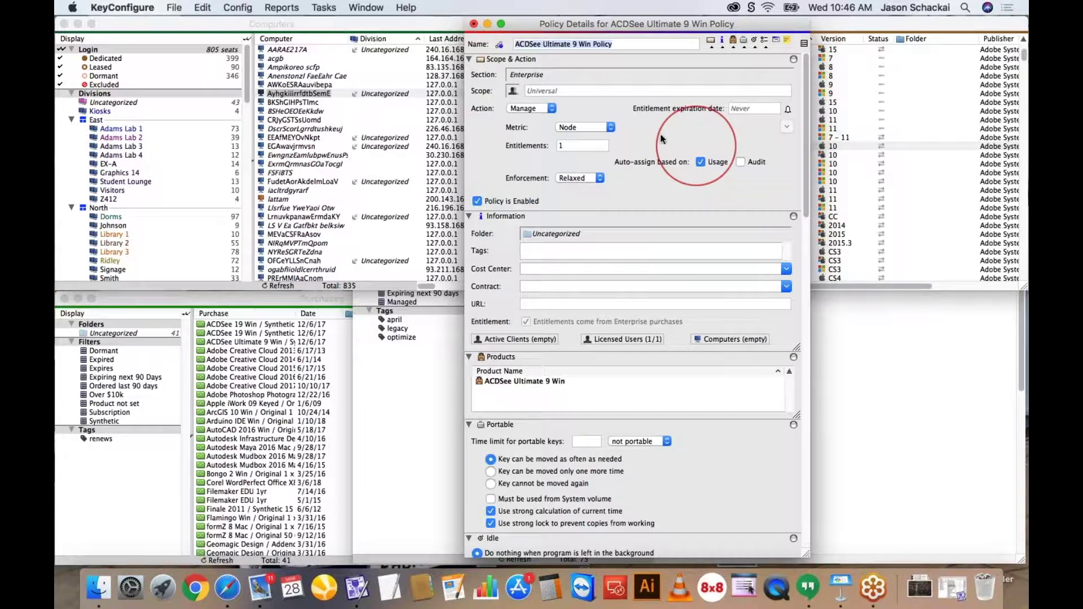
left_click(561, 145)
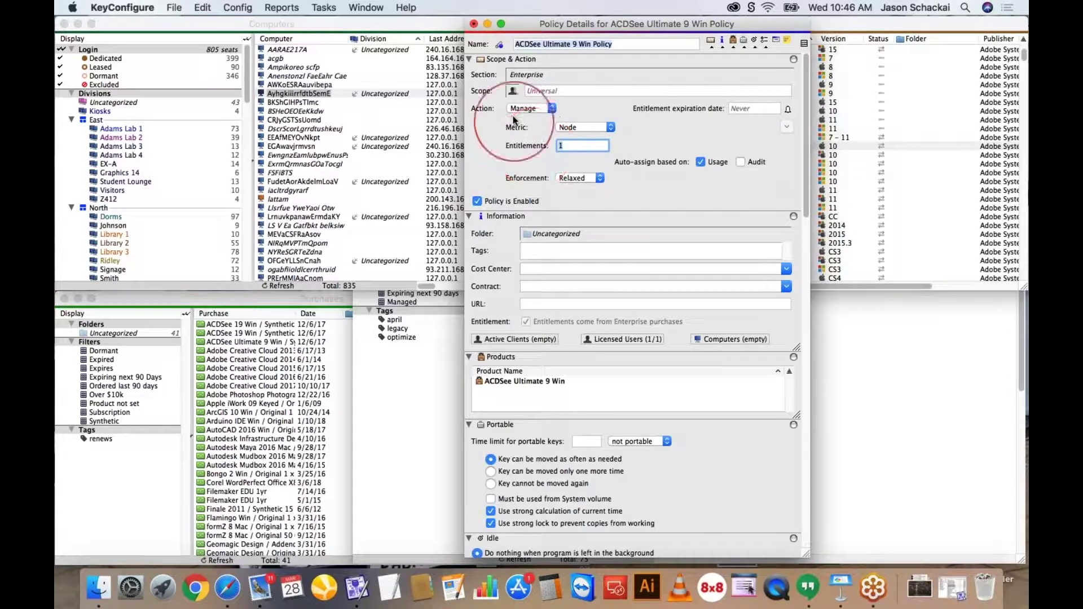
left_click(587, 180)
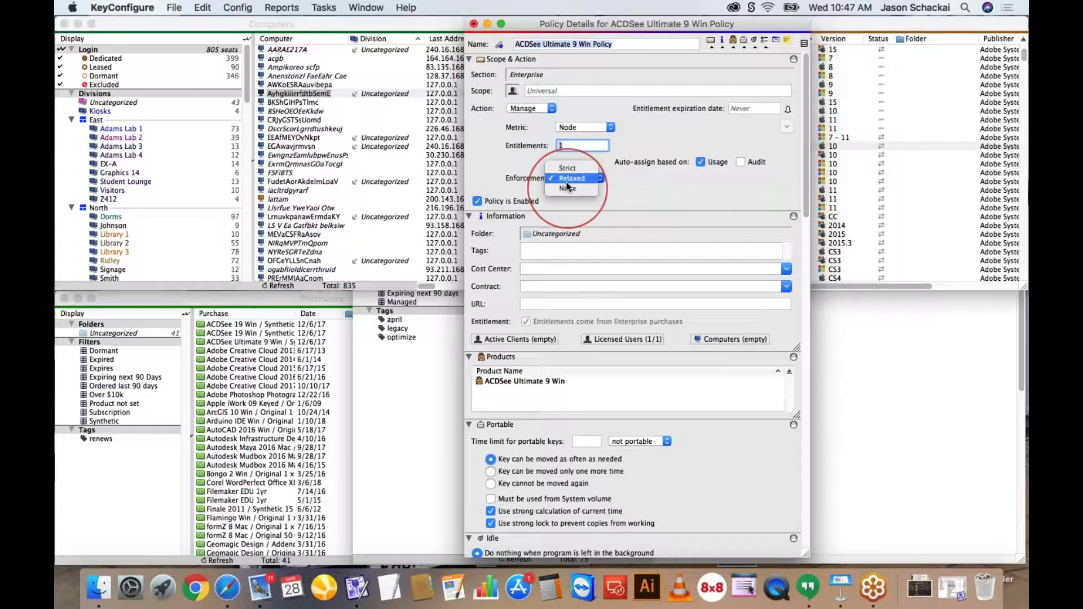
left_click(637, 178)
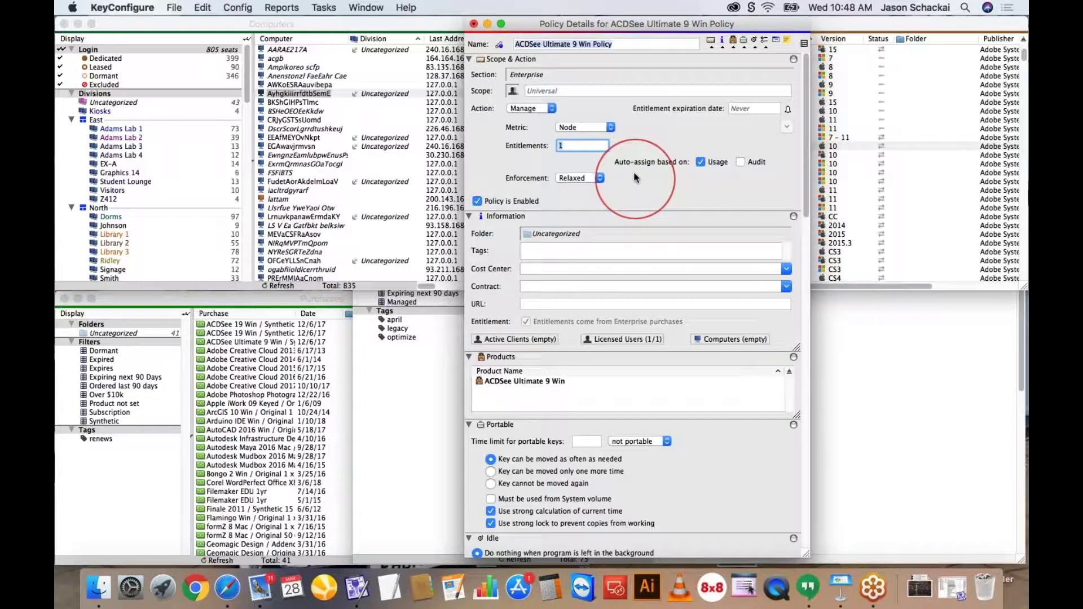
Step: Check the policy's Cost Center and URL fields, then view and close its Licensed Users list
left_click(786, 269)
left_click(786, 269)
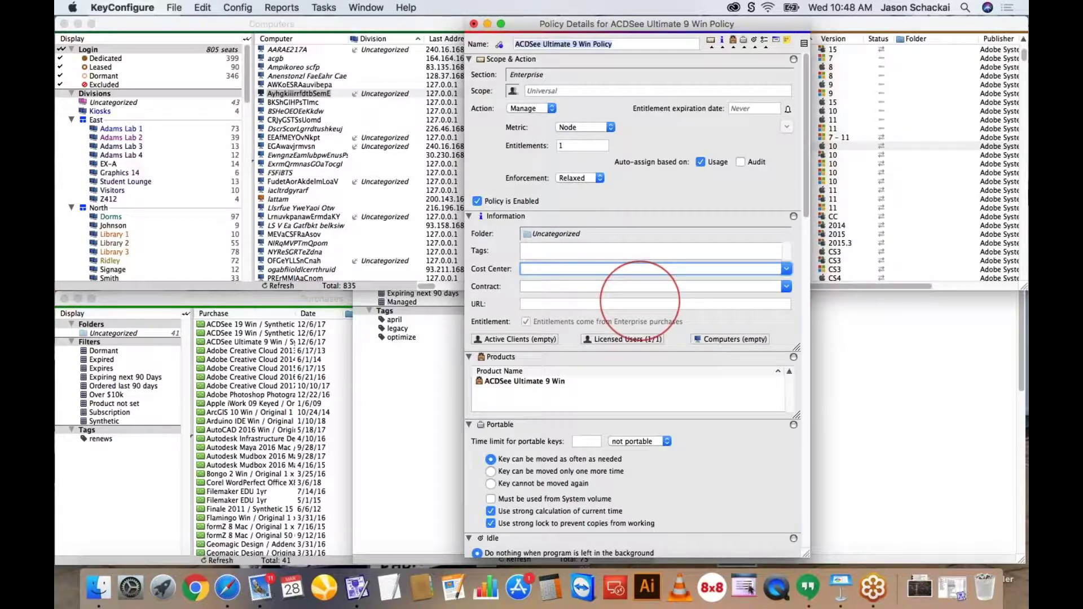
left_click(639, 304)
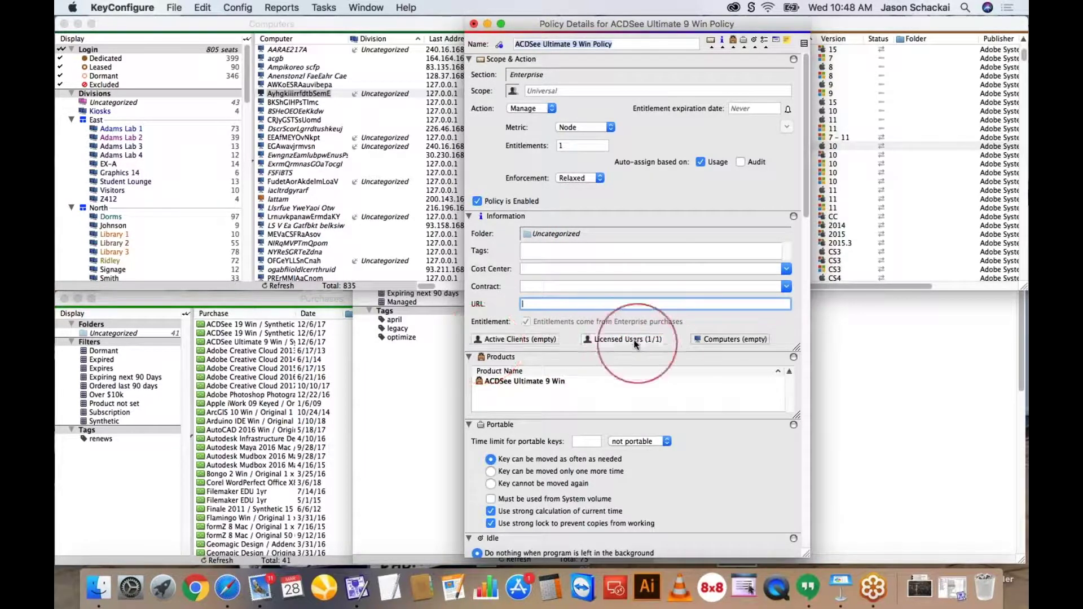
left_click(642, 338)
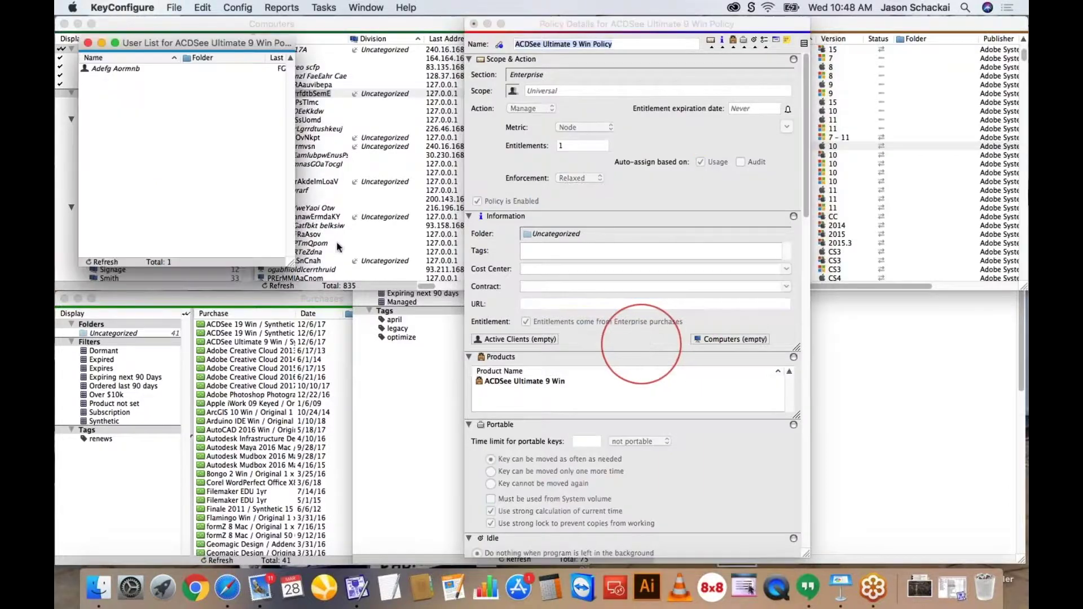
left_click(87, 47)
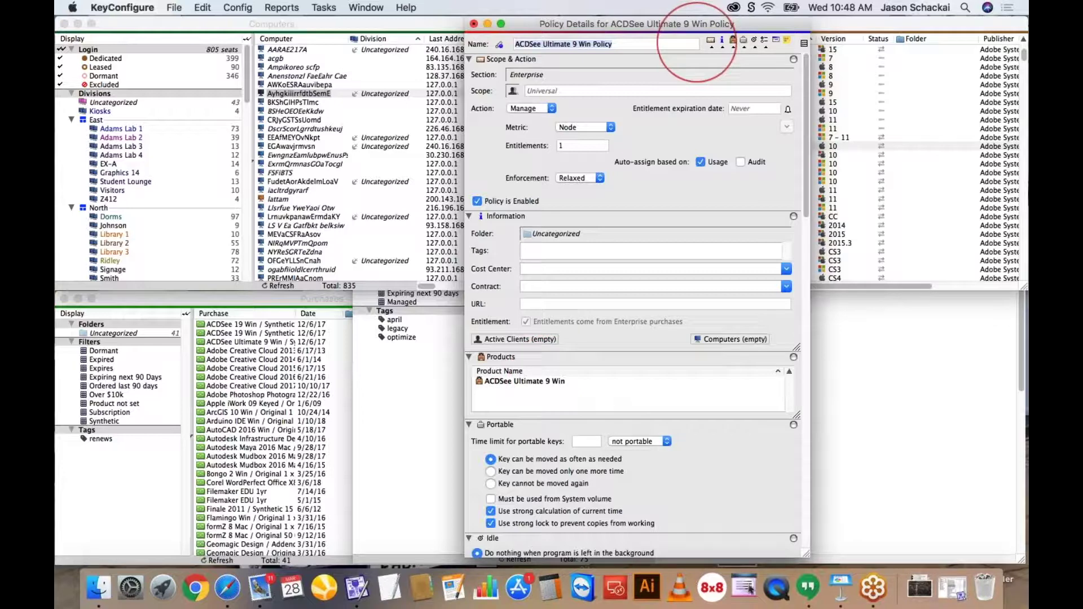
Step: Move the policy details aside, check its listed product, and close the policy without saving the changes
left_click_drag(698, 28, 515, 16)
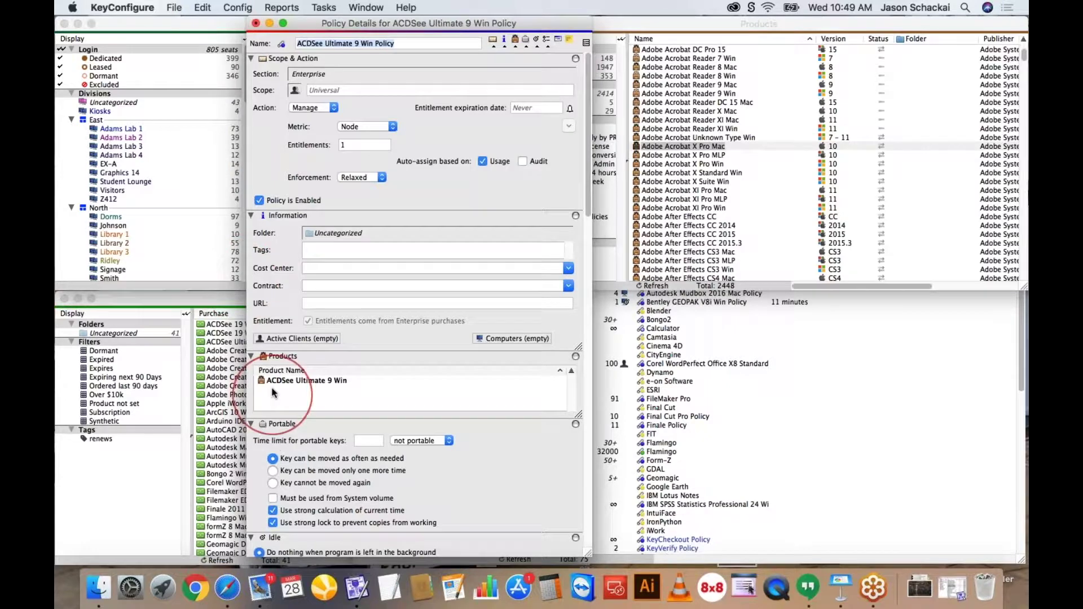
left_click(301, 382)
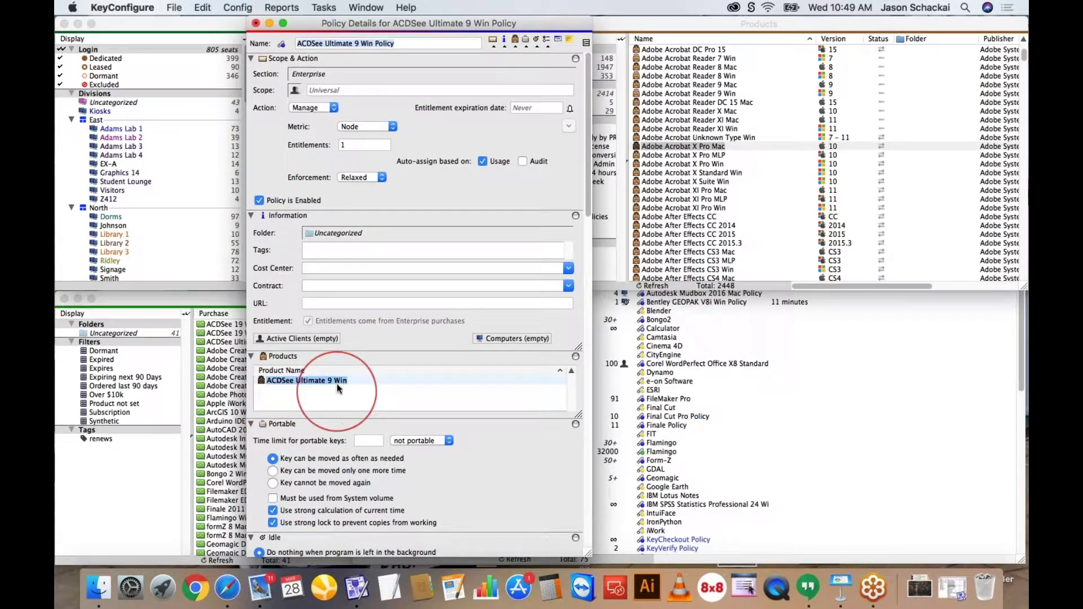
left_click(358, 398)
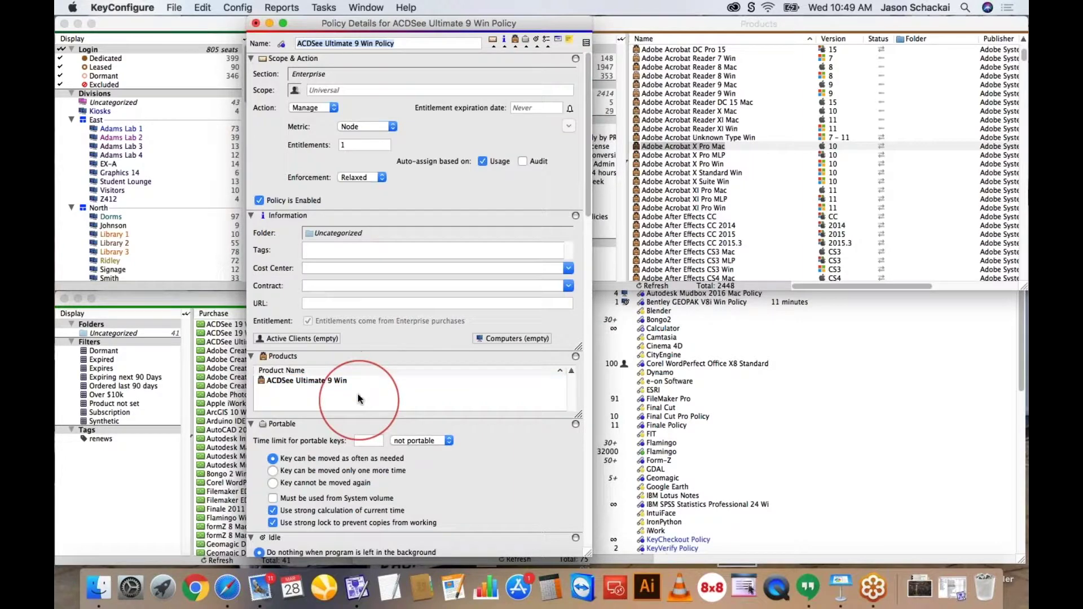
left_click(257, 24)
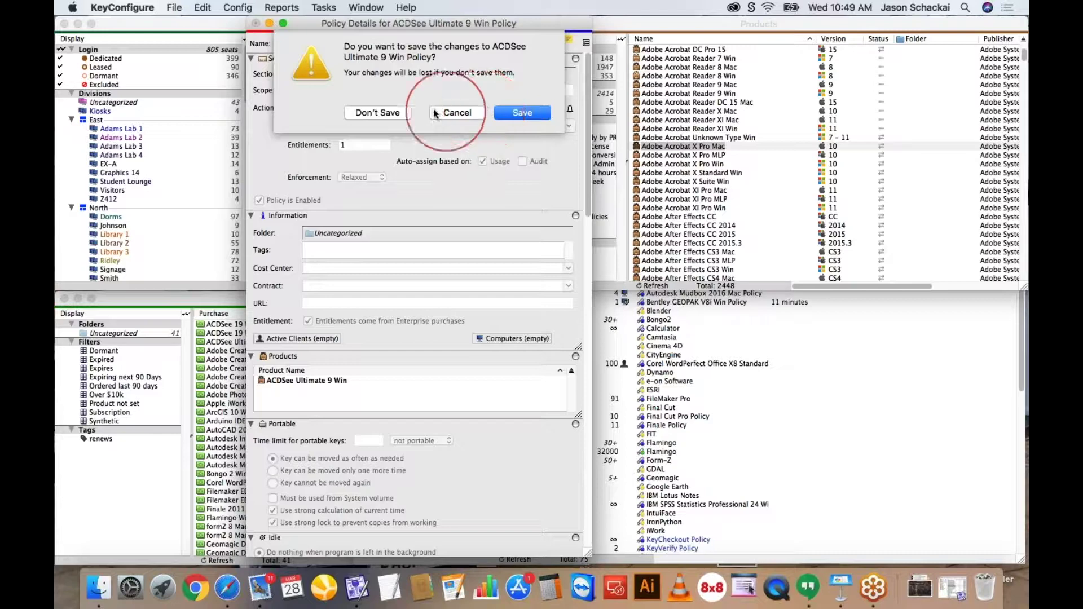
left_click(384, 112)
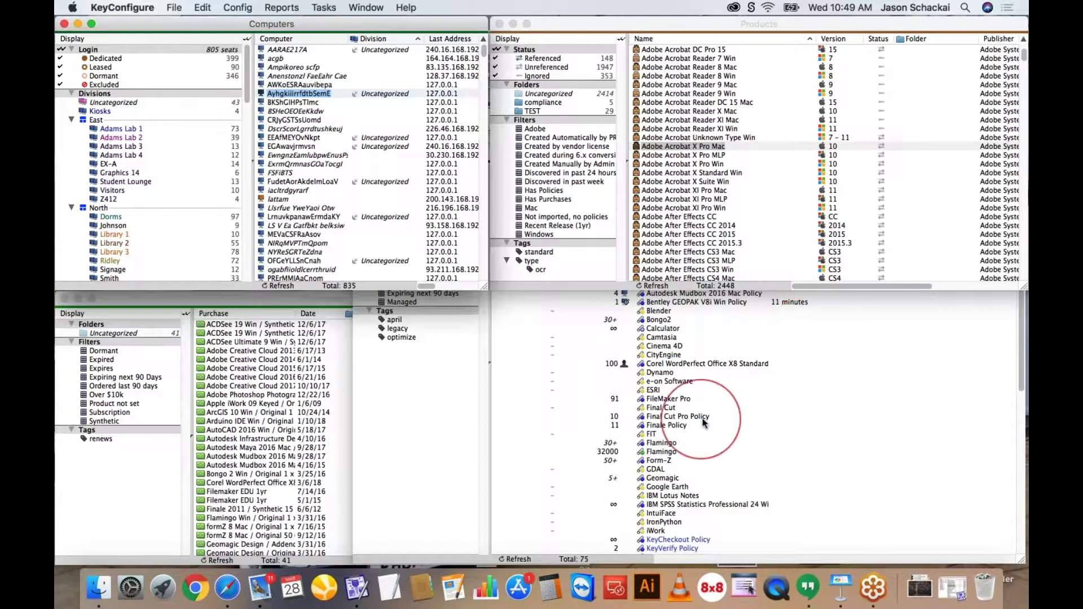
Step: Look through the list of policies and bring the Policies window to the front
scroll(763, 434, "down", 8)
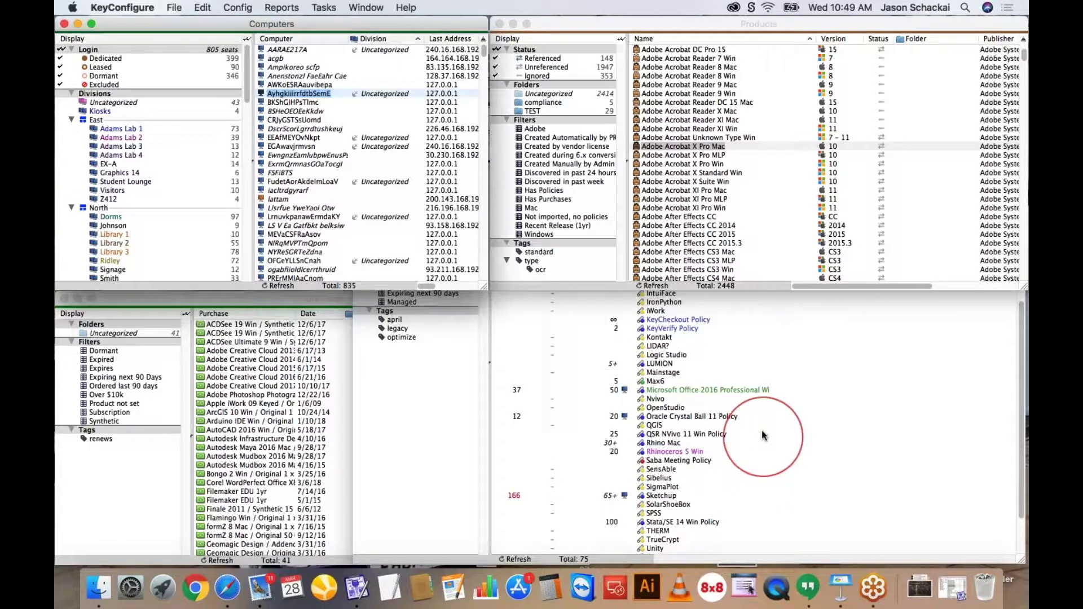
scroll(763, 435, "up", 8)
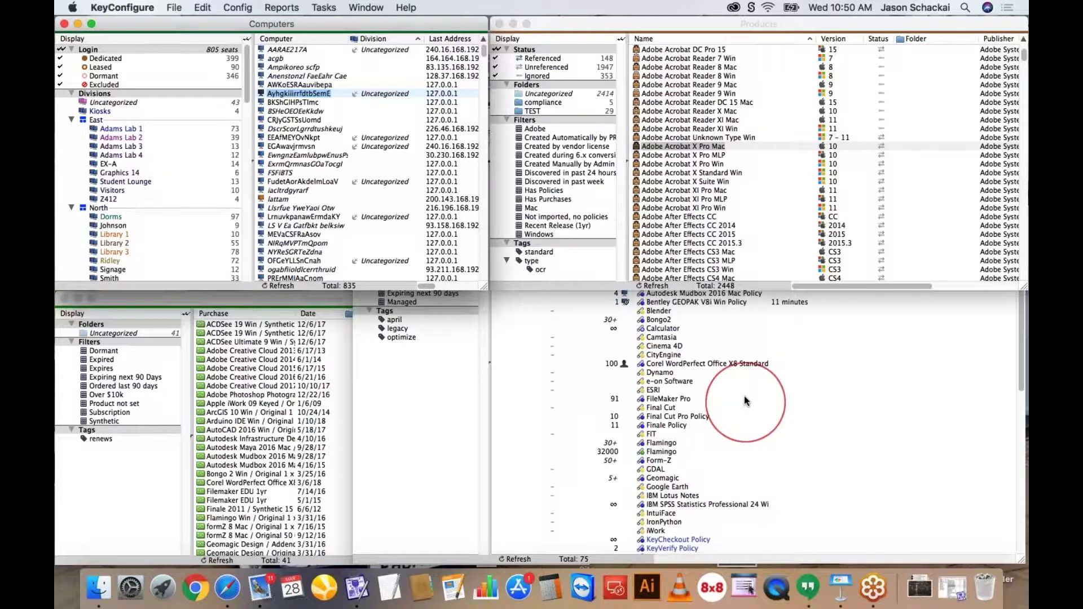
left_click(745, 401)
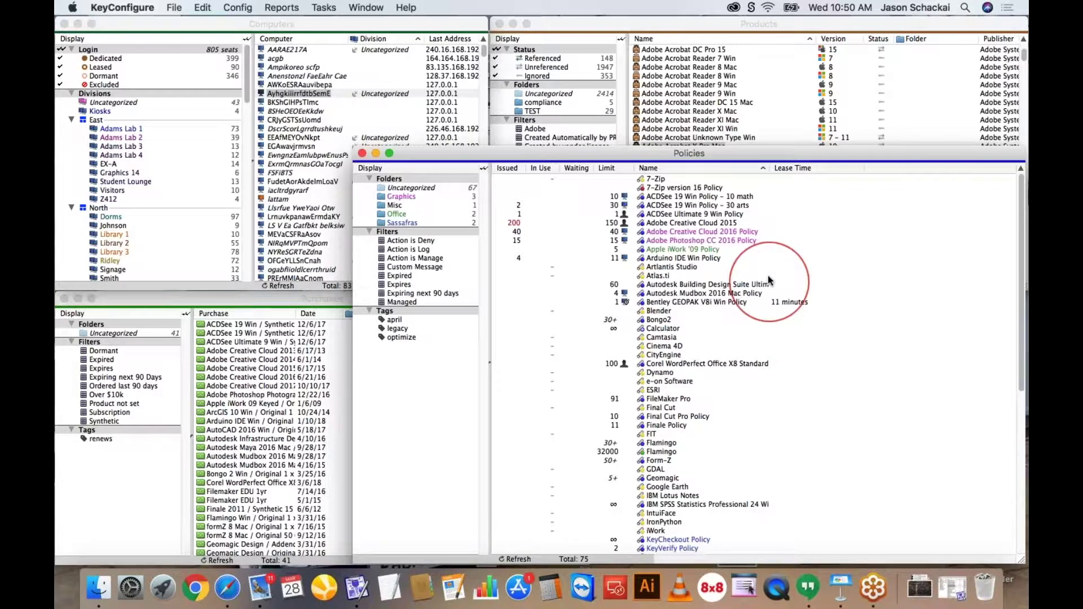
Step: Open a Usage (PLCY x div) report in the Report Builder and set its date range to This Month
left_click(281, 8)
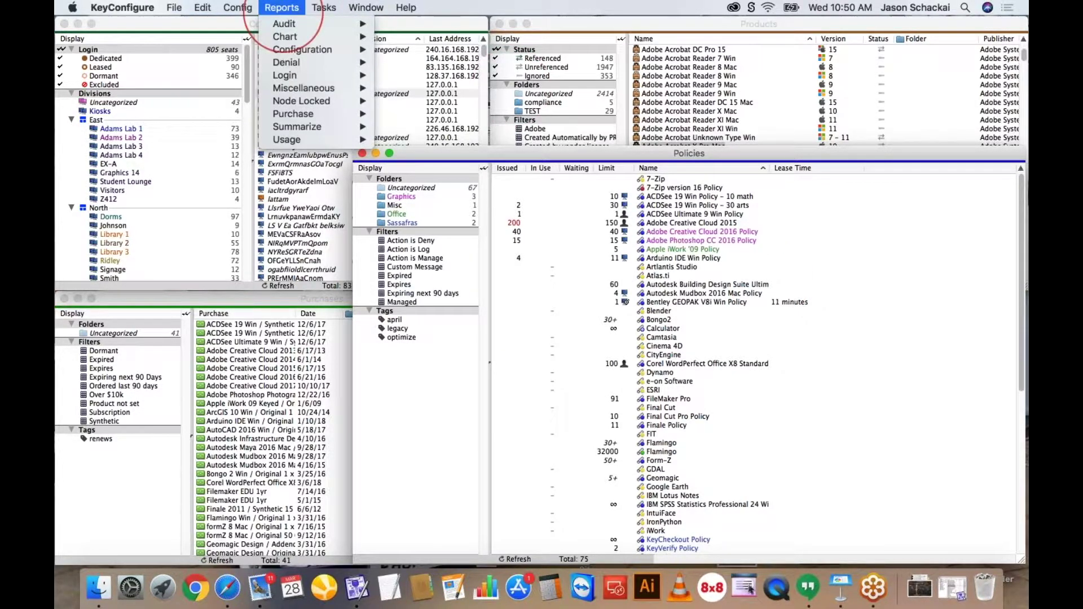
mouse_move(293, 141)
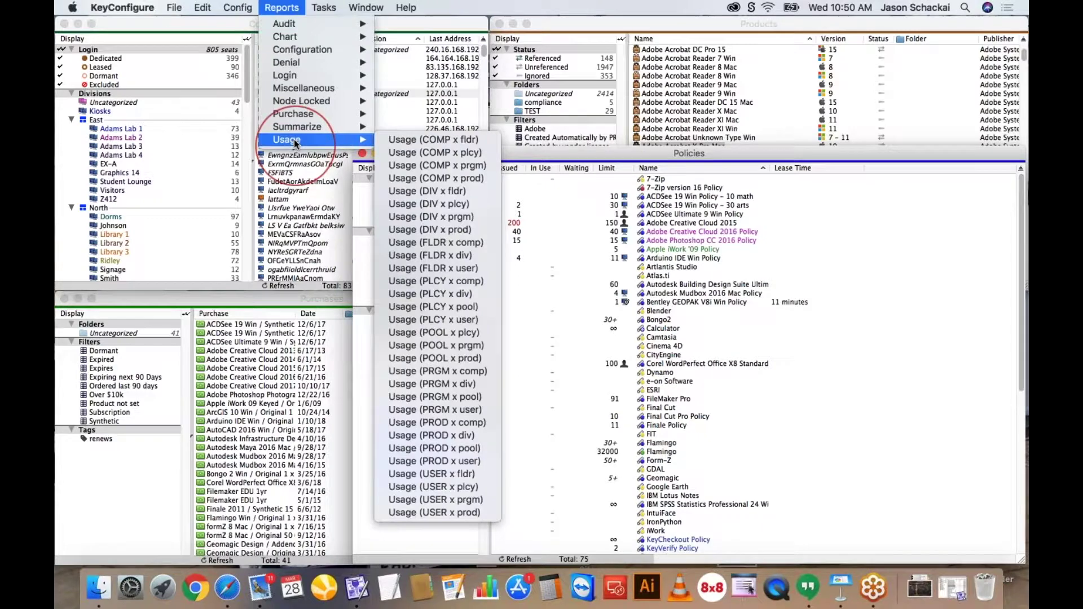
left_click(450, 294)
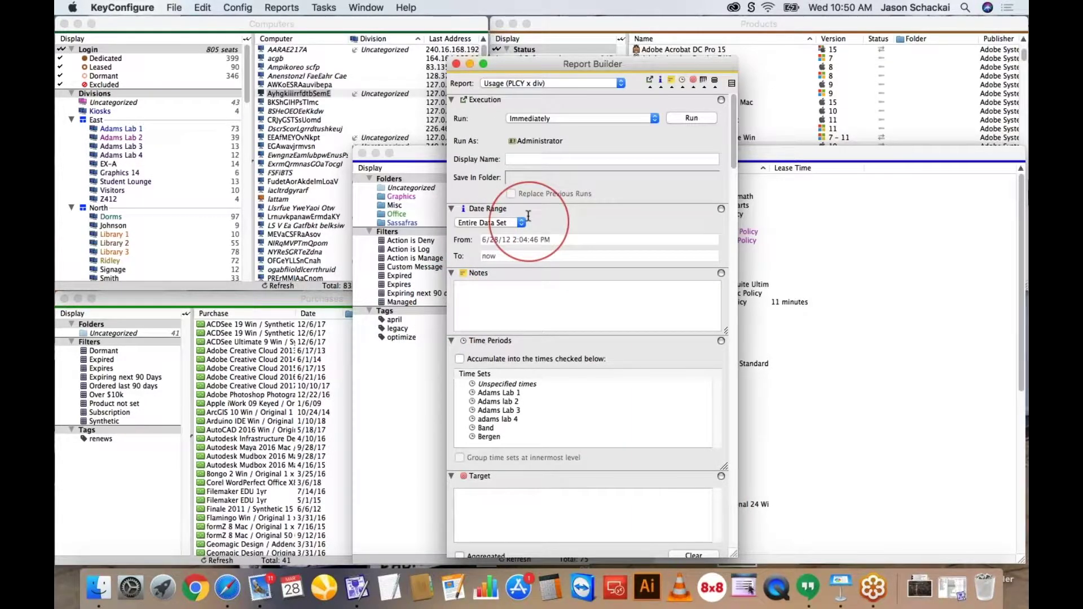
left_click(521, 223)
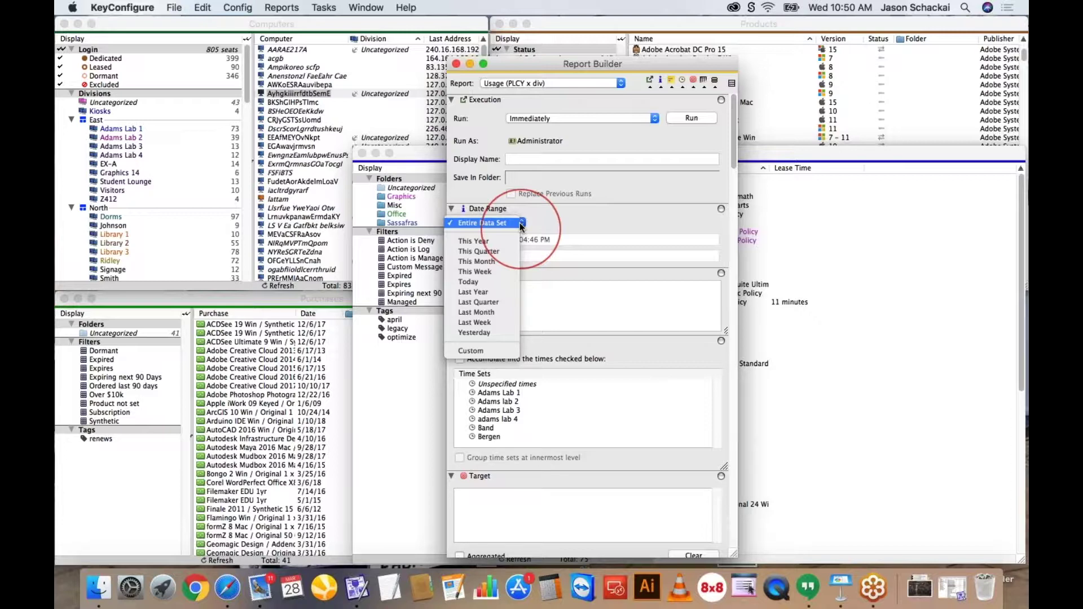
left_click(486, 261)
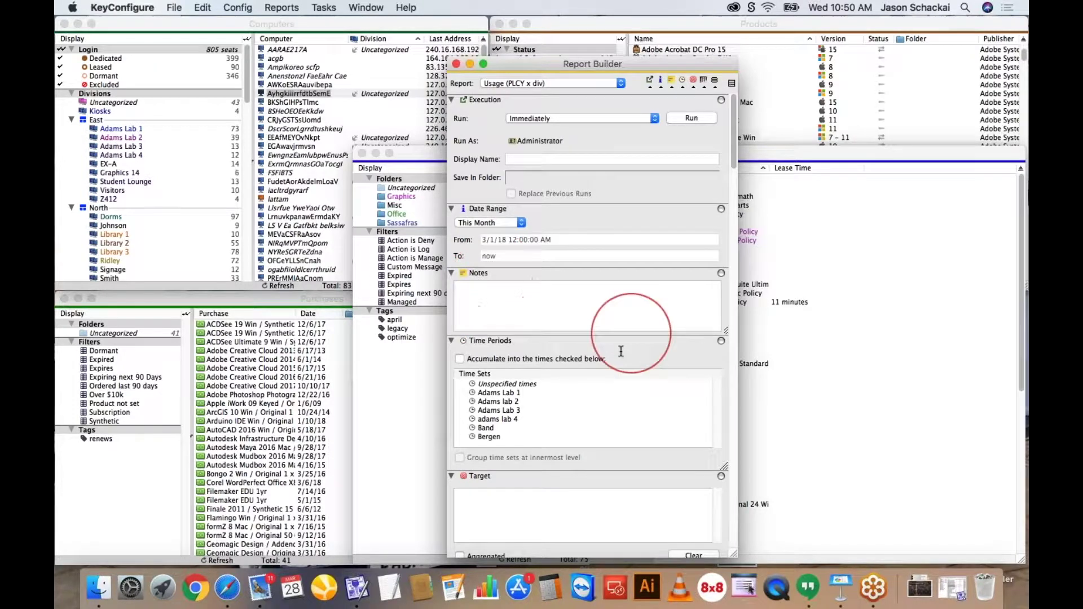
Step: Review the time period, target and column options of the Usage (PLCY x div) report and run it immediately
scroll(700, 437, "down", 5)
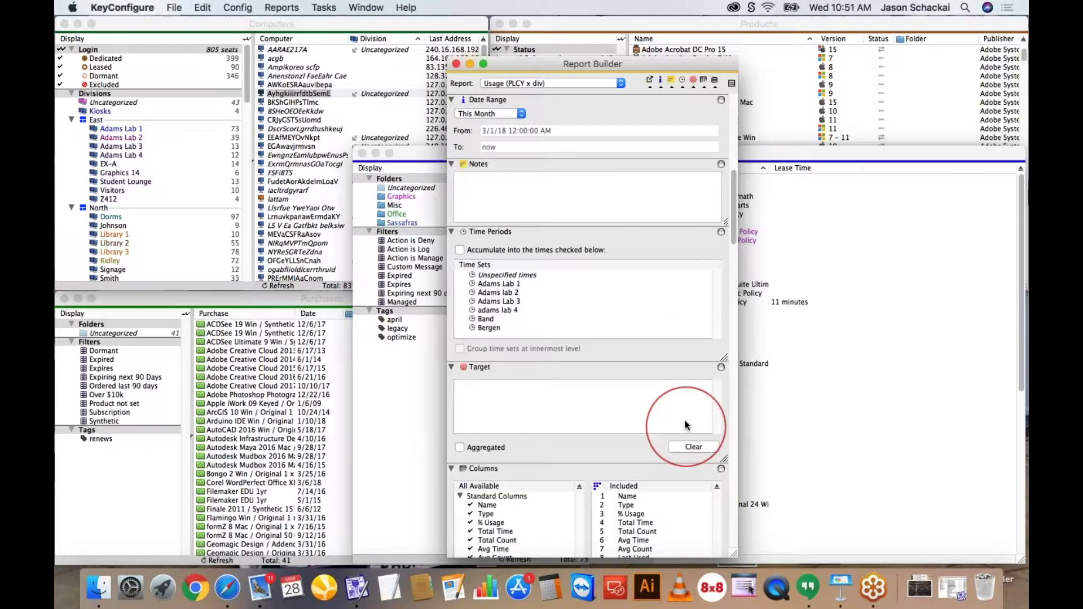
scroll(686, 426, "down", 5)
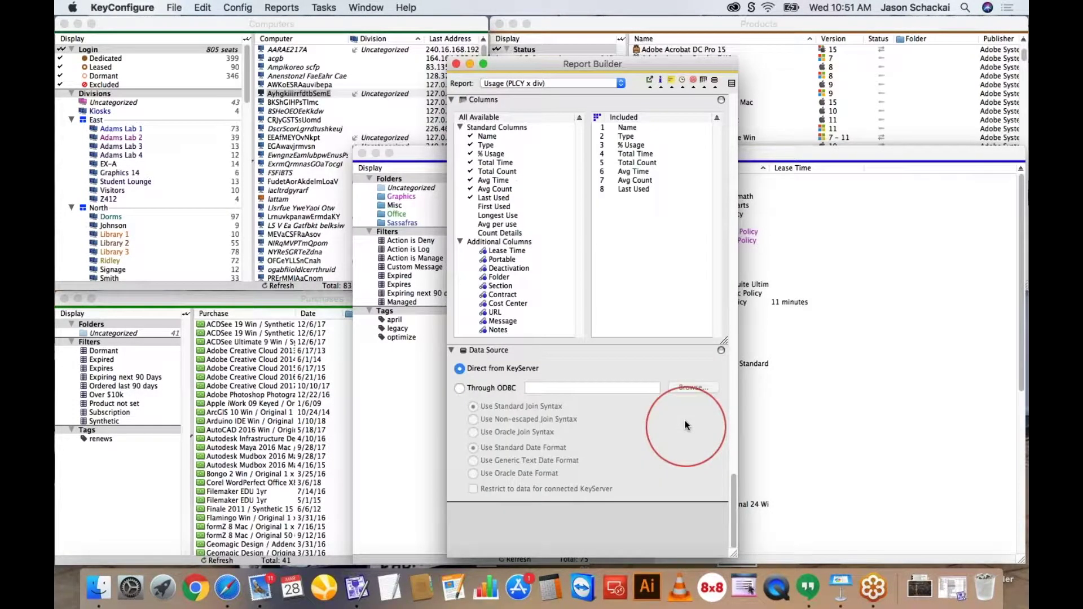
scroll(672, 425, "up", 5)
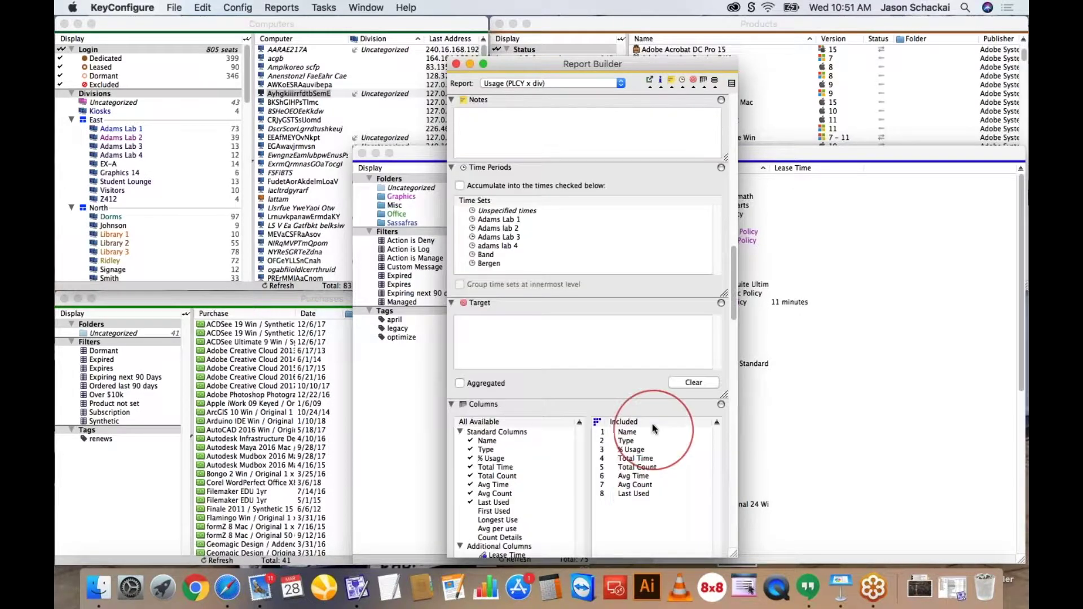
scroll(652, 423, "down", 4)
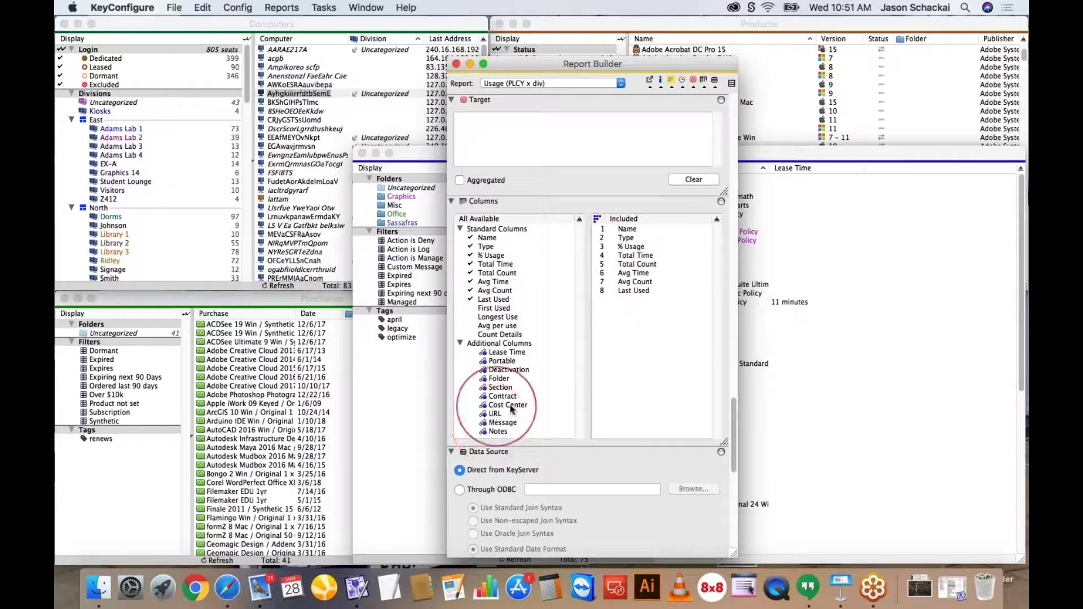
scroll(552, 323, "up", 5)
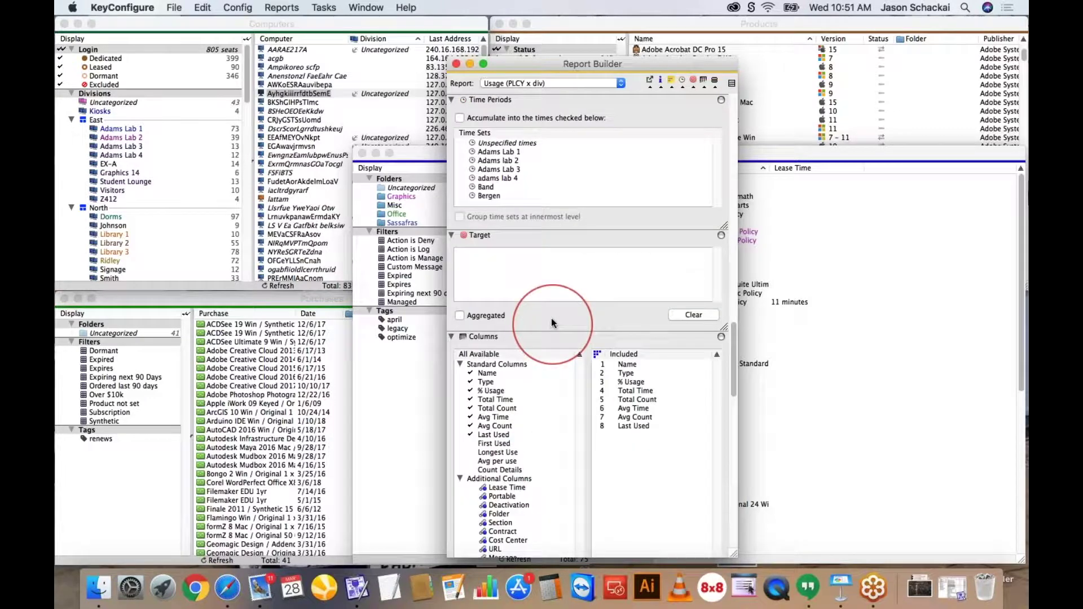
scroll(604, 339, "up", 8)
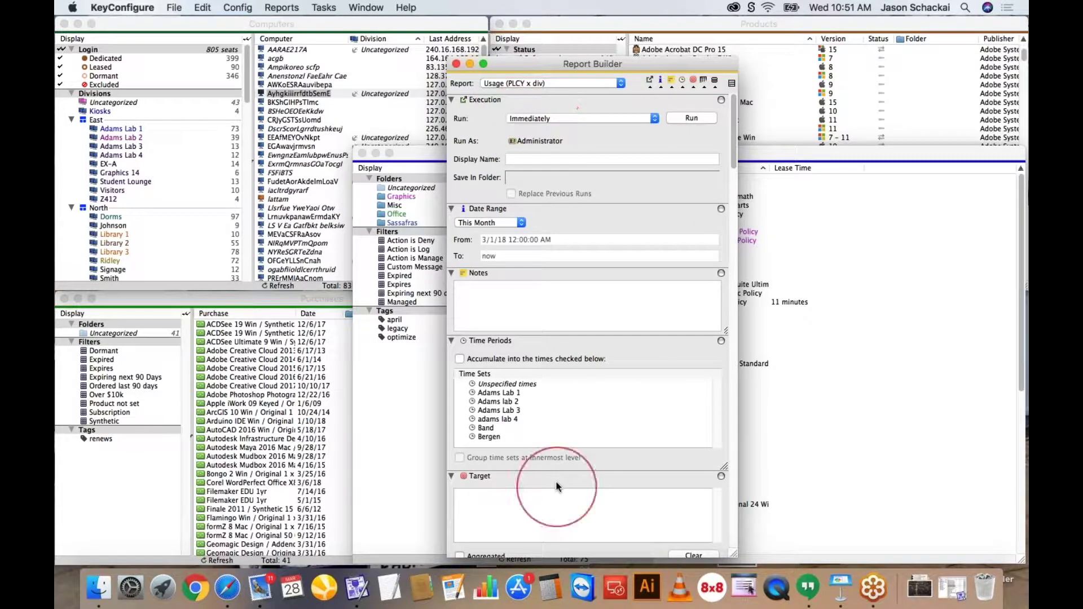
left_click(699, 121)
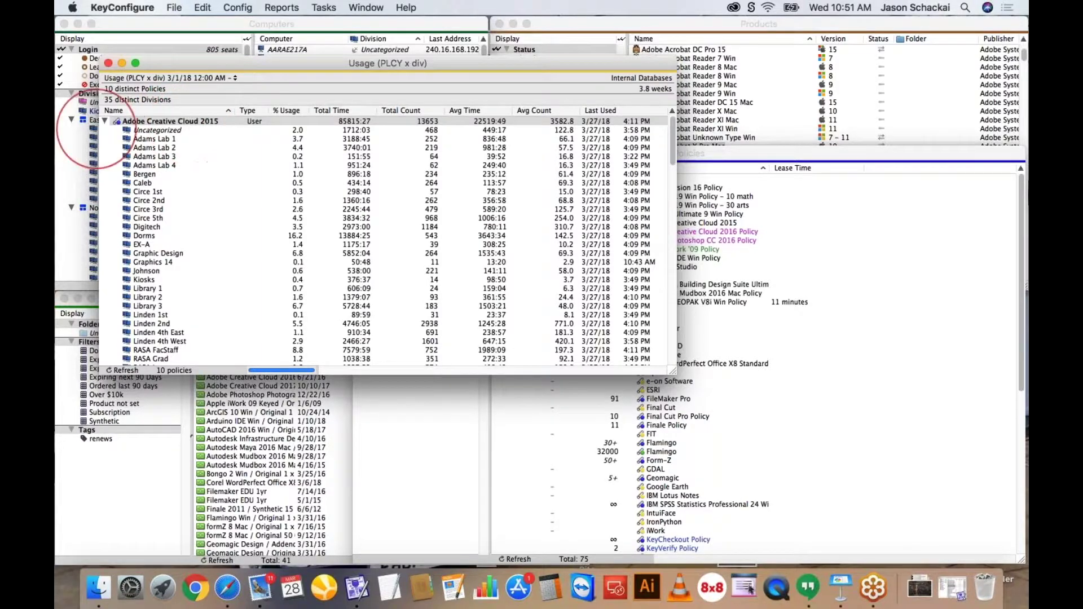
Step: Collapse all policies in the usage report and expand only Adobe Creative Cloud 2015
right_click(189, 167)
left_click(219, 196)
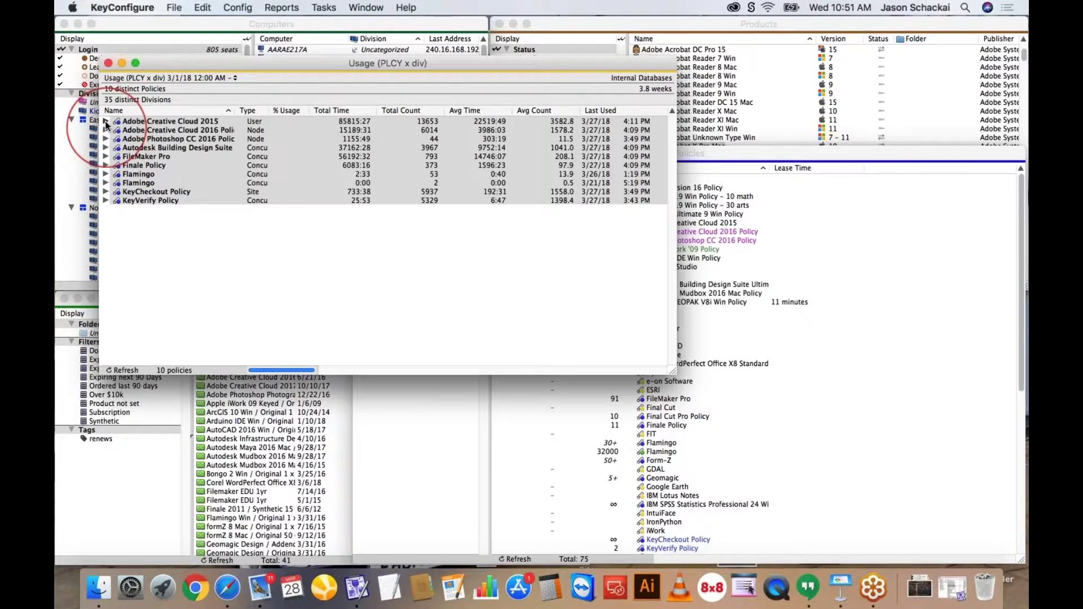
left_click(105, 121)
Step: Examine the usage of Adobe Creative Cloud 2015 by division, including the Uncategorized division, and close the report
scroll(265, 275, "down", 1)
scroll(265, 275, "down", 5)
scroll(265, 275, "up", 6)
left_click(355, 123)
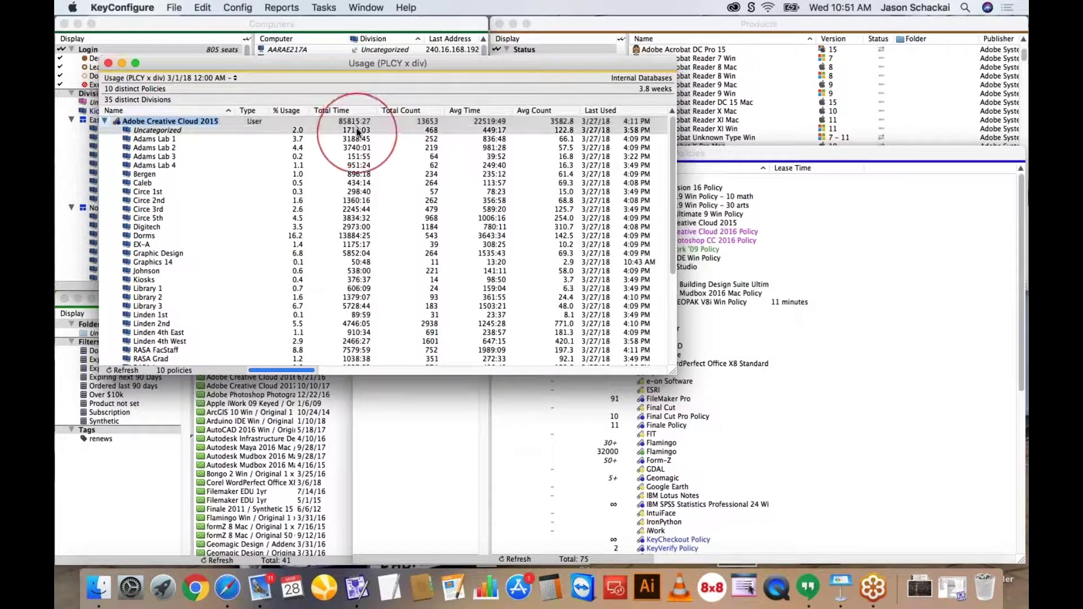
left_click(352, 130)
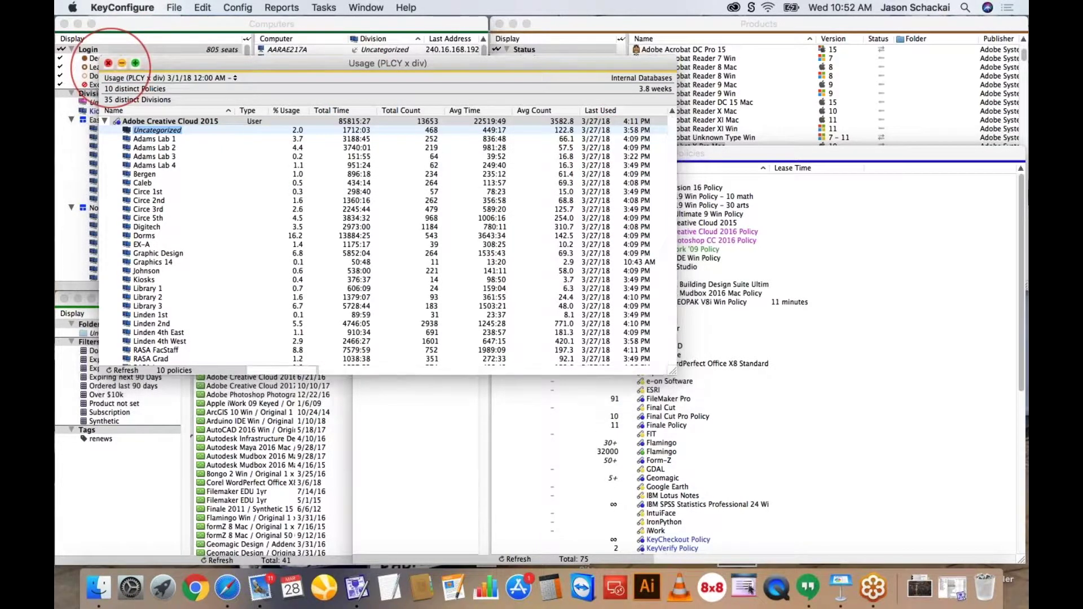
left_click(108, 63)
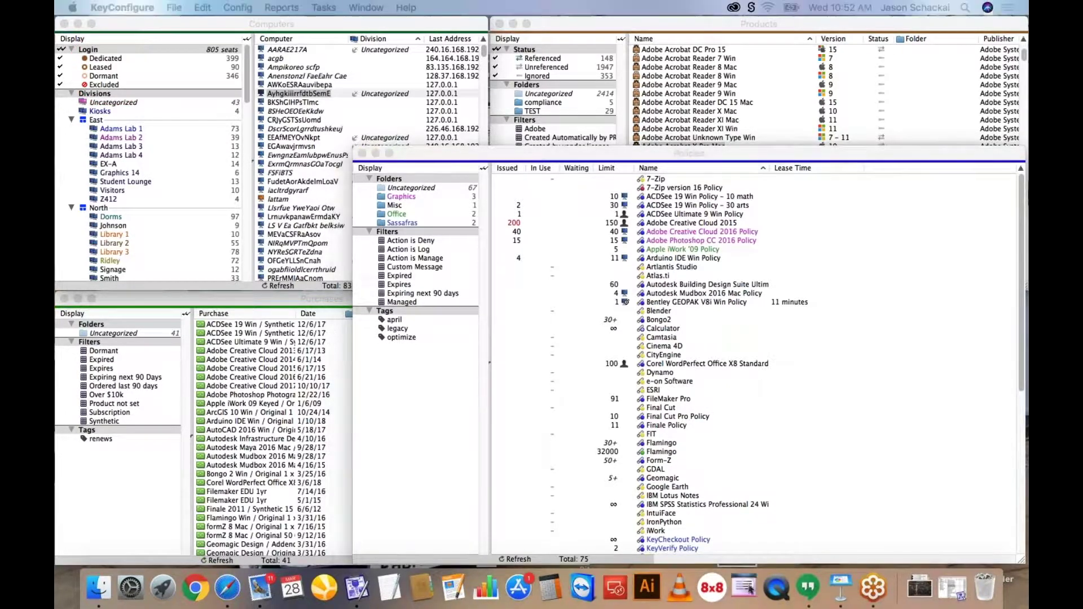
Step: Try policy-specific Background/Idle settings in the Autodesk Mudbox 2016 Mac Policy and close it without saving the changes
left_click(688, 294)
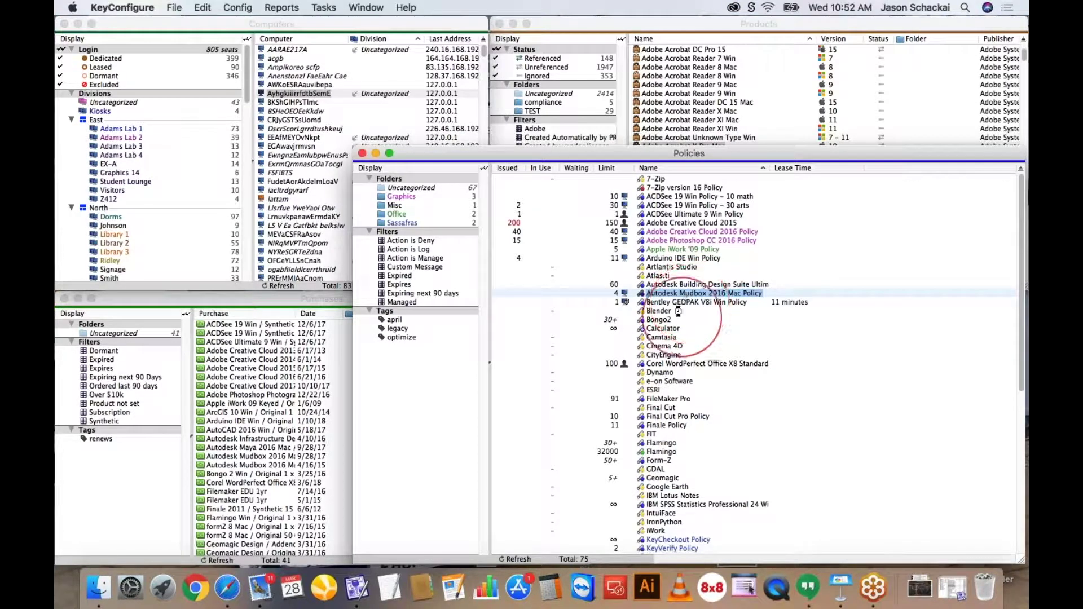
scroll(471, 319, "down", 5)
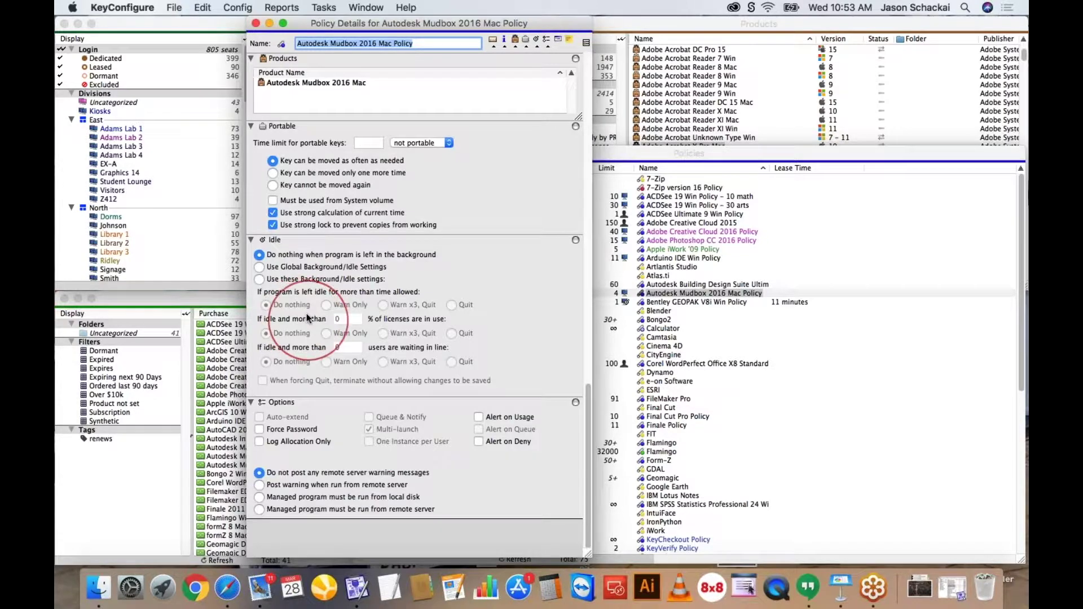
left_click(305, 281)
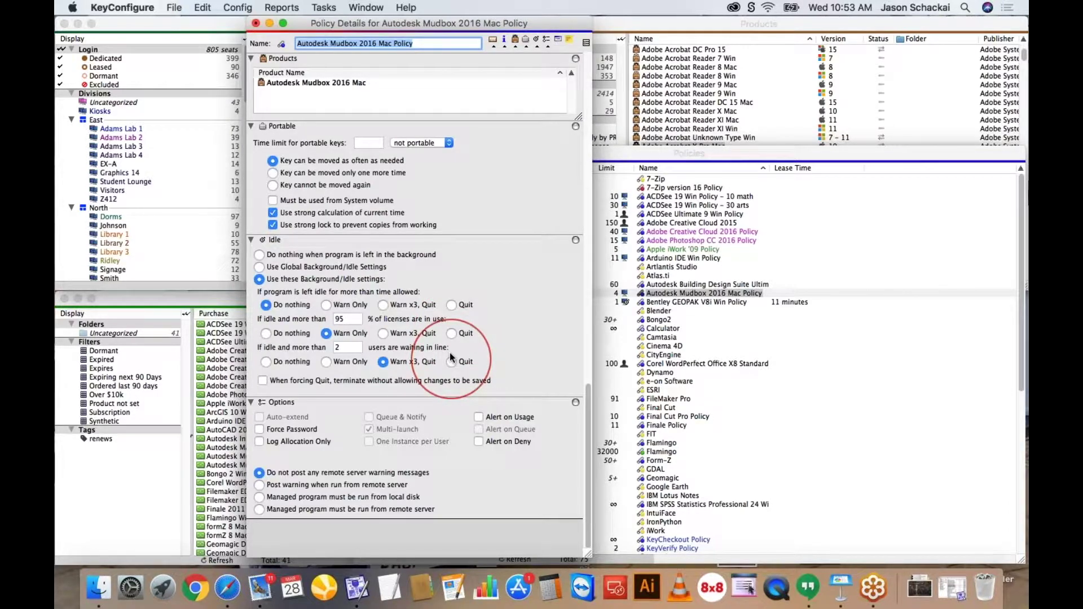
left_click(255, 23)
left_click(370, 111)
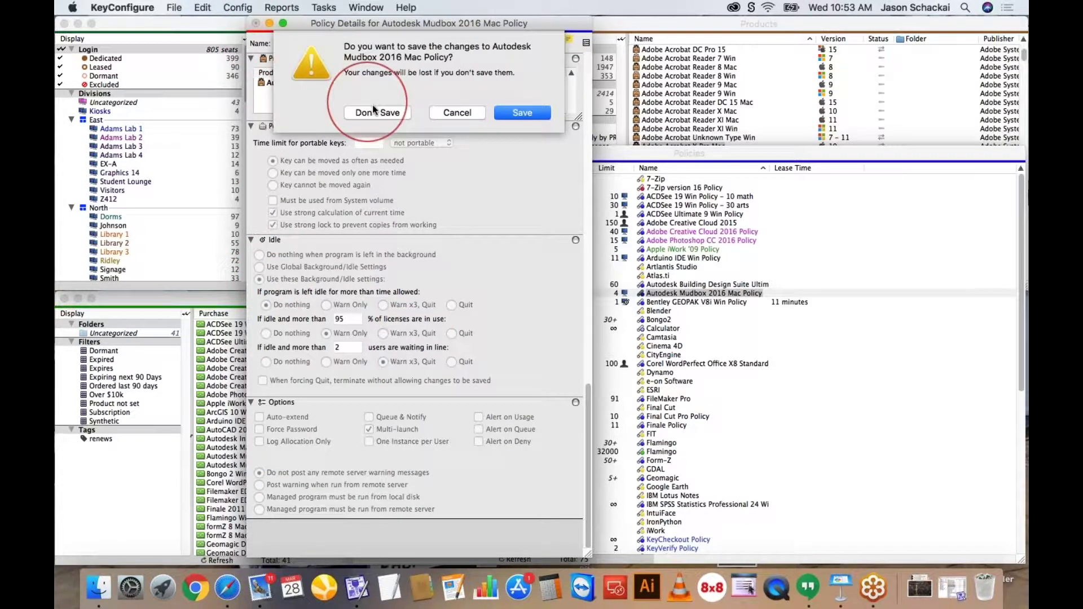
Step: Resize the Purchases and Policies windows so they sit side by side, and widen the Purchase column to show full names
left_click(781, 213)
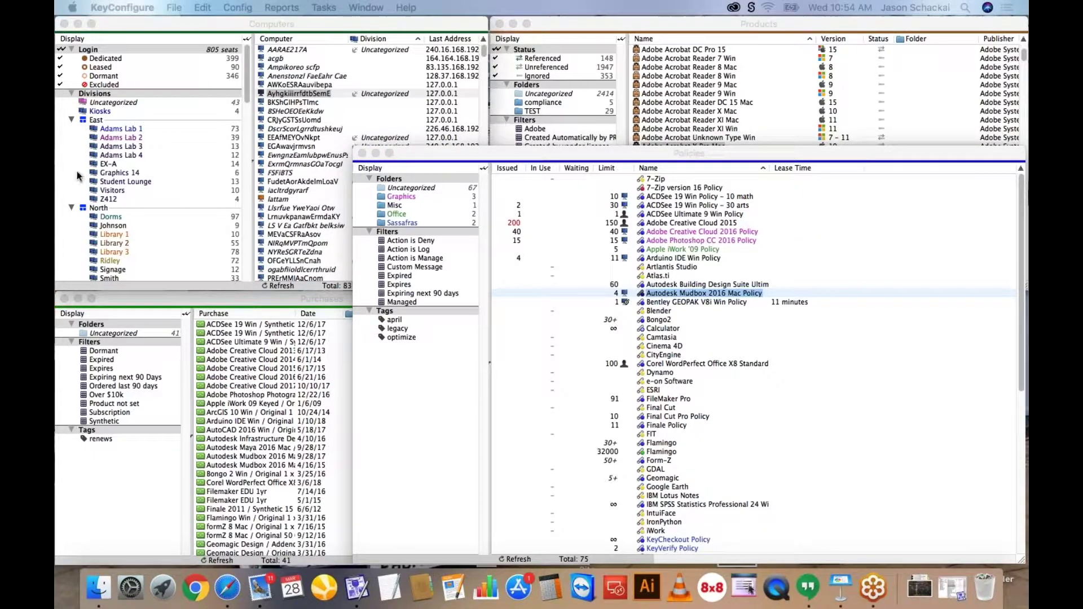
left_click(311, 305)
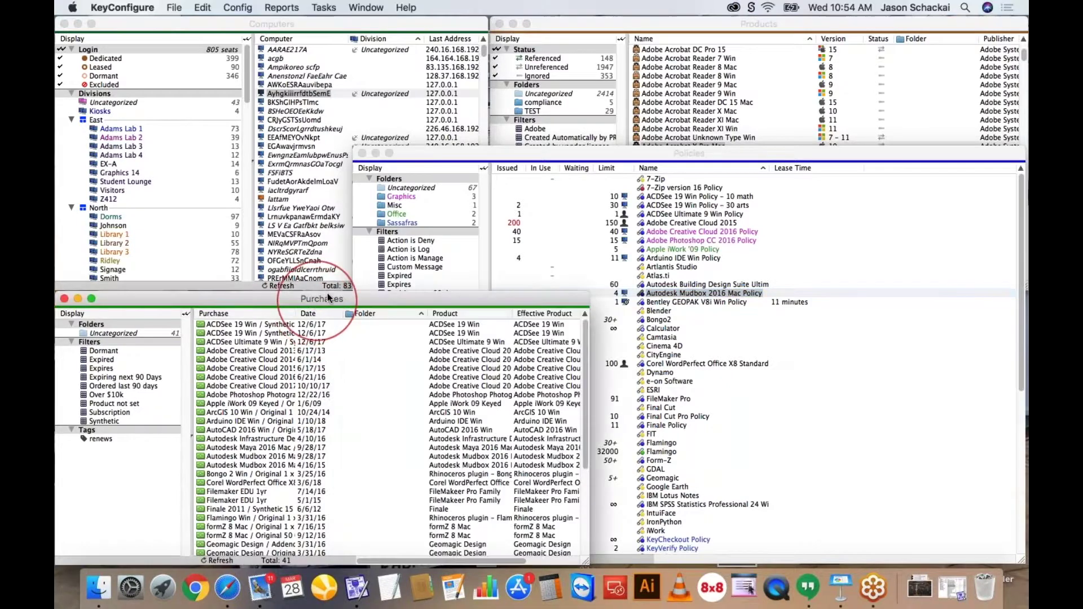
left_click_drag(382, 291, 379, 156)
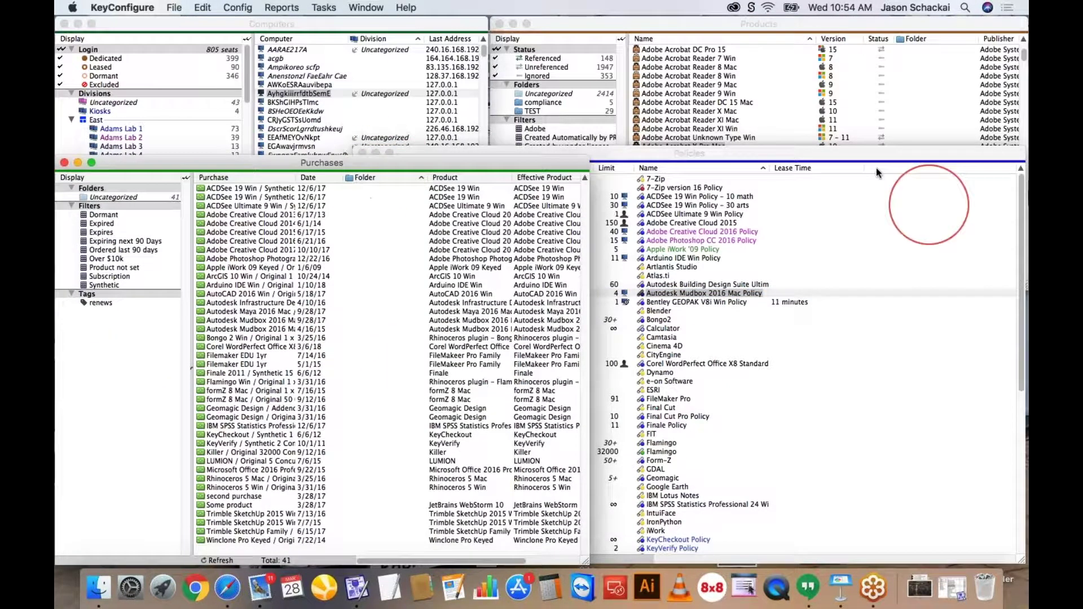
left_click(858, 158)
left_click_drag(356, 344, 590, 357)
left_click(358, 167)
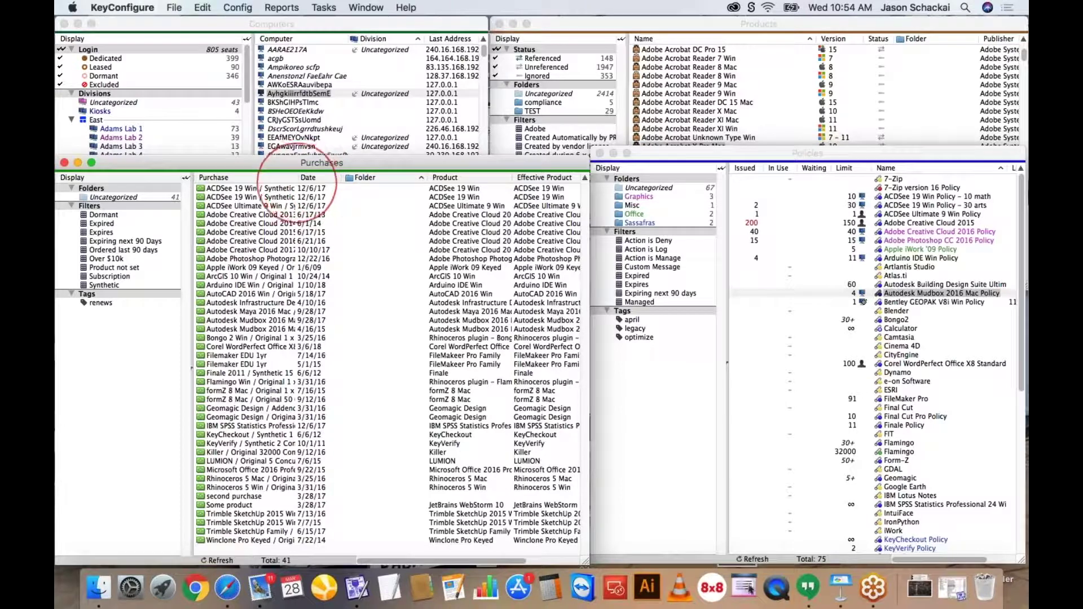
left_click_drag(298, 177, 386, 177)
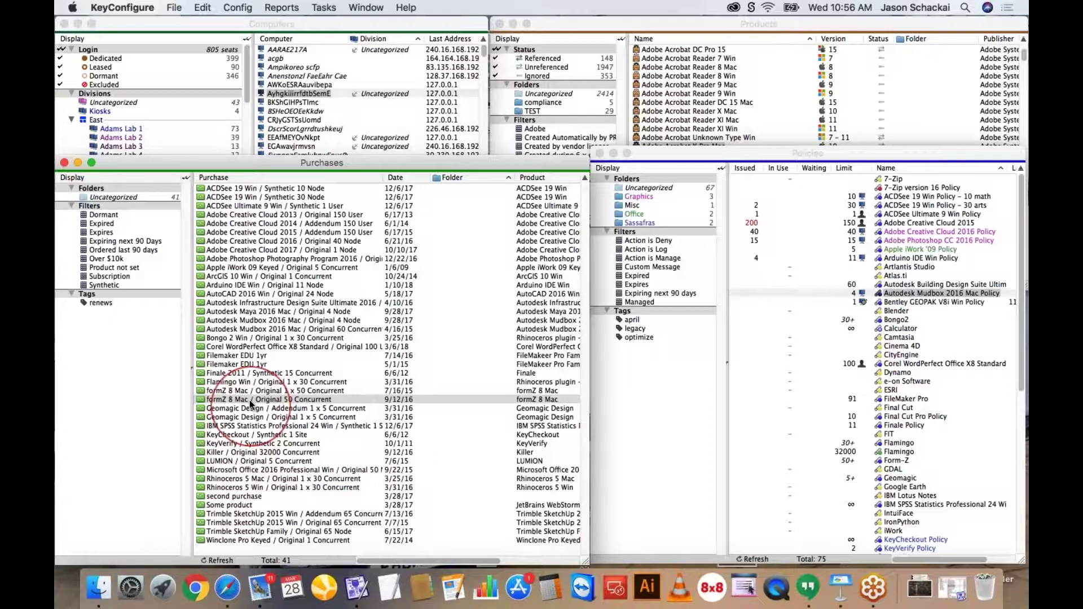
left_click(302, 329)
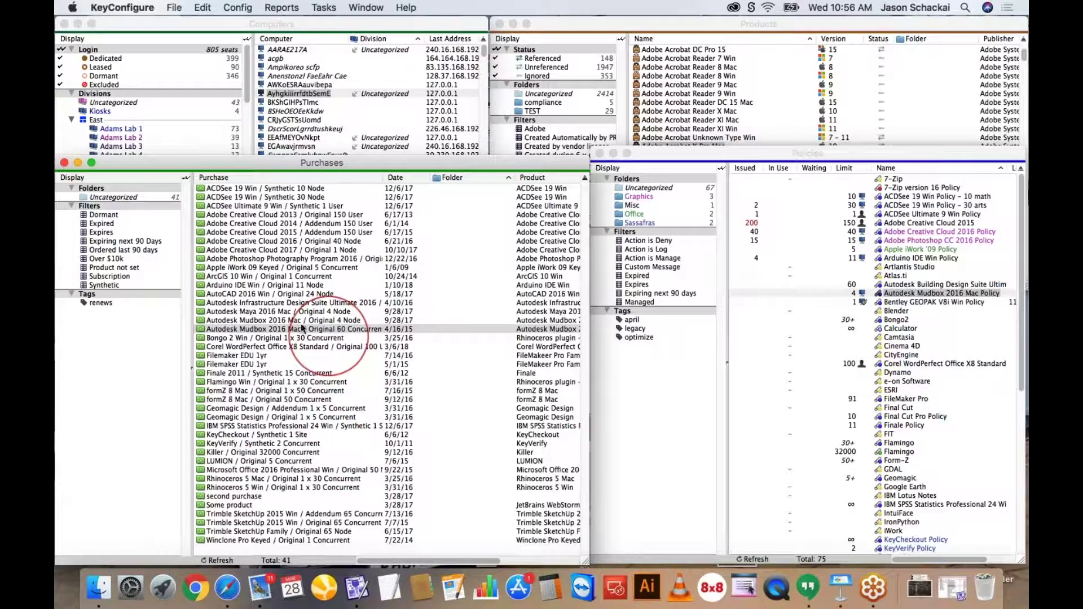
left_click(311, 382)
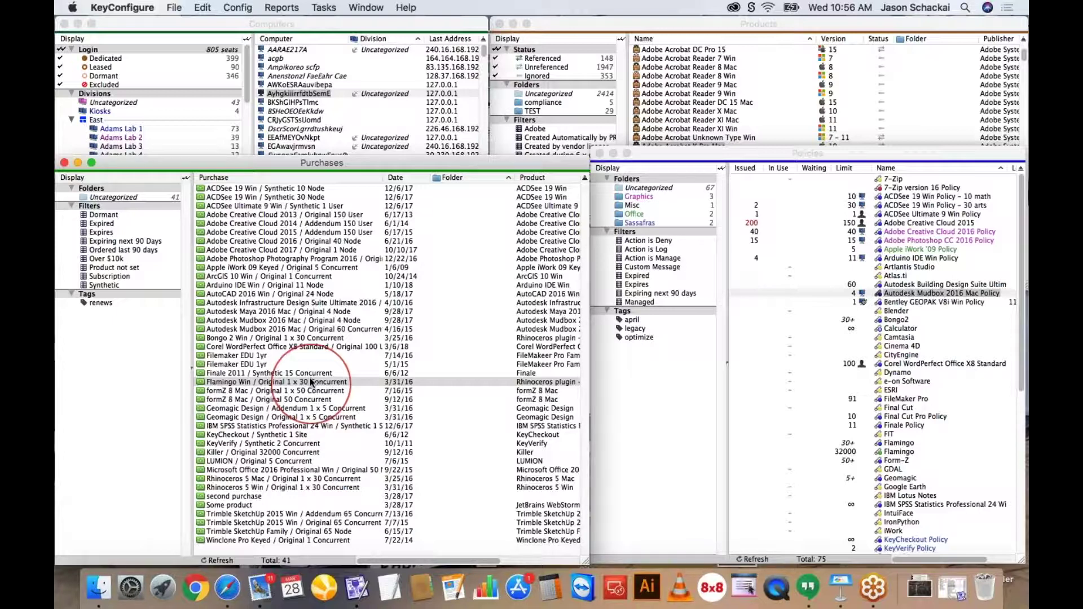
left_click(344, 361)
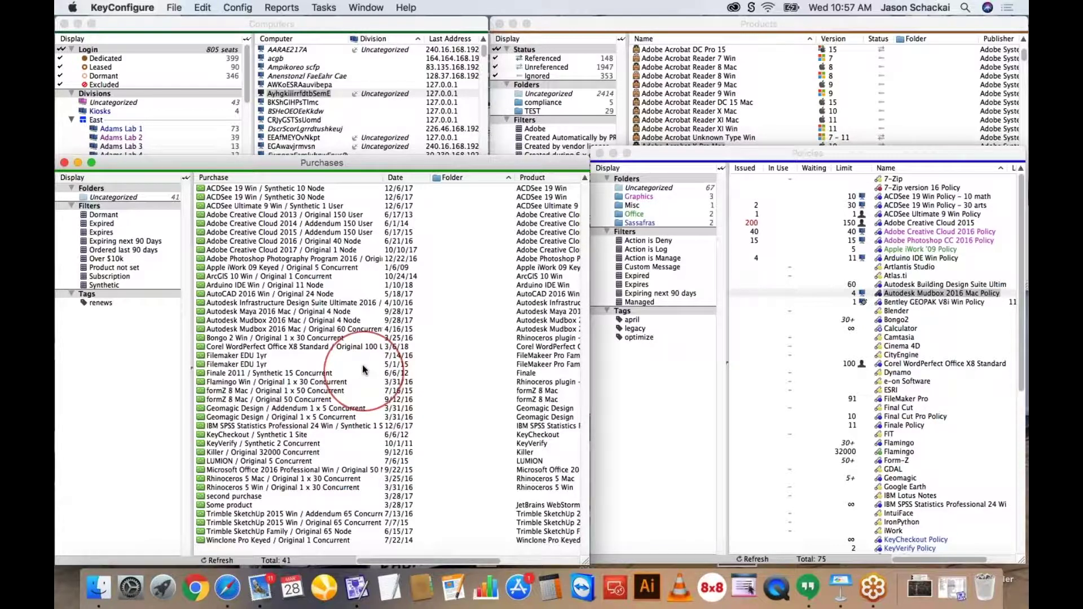
left_click(265, 330)
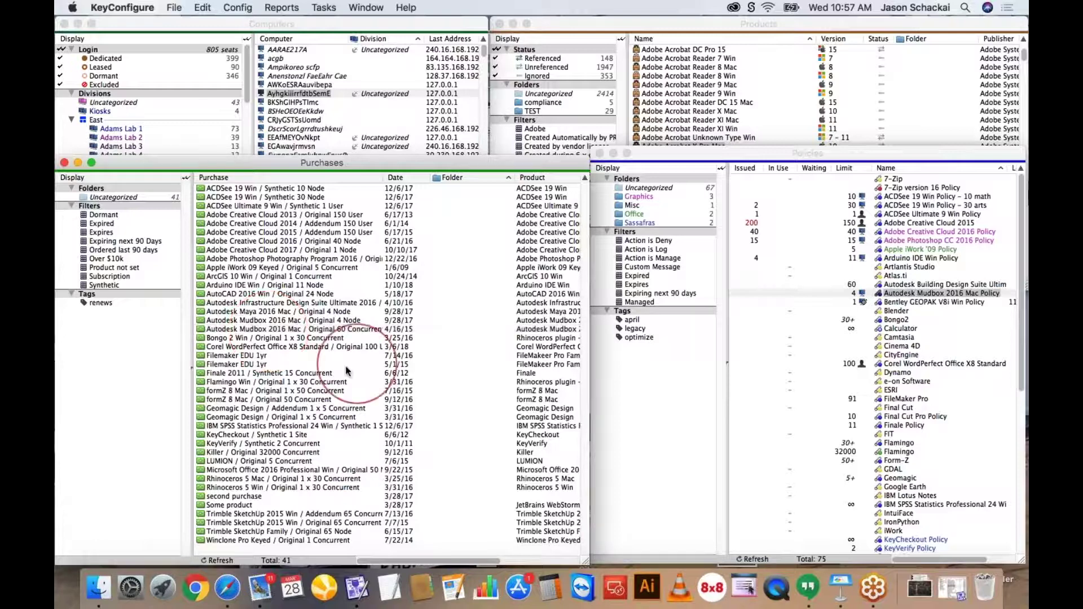
left_click(261, 383)
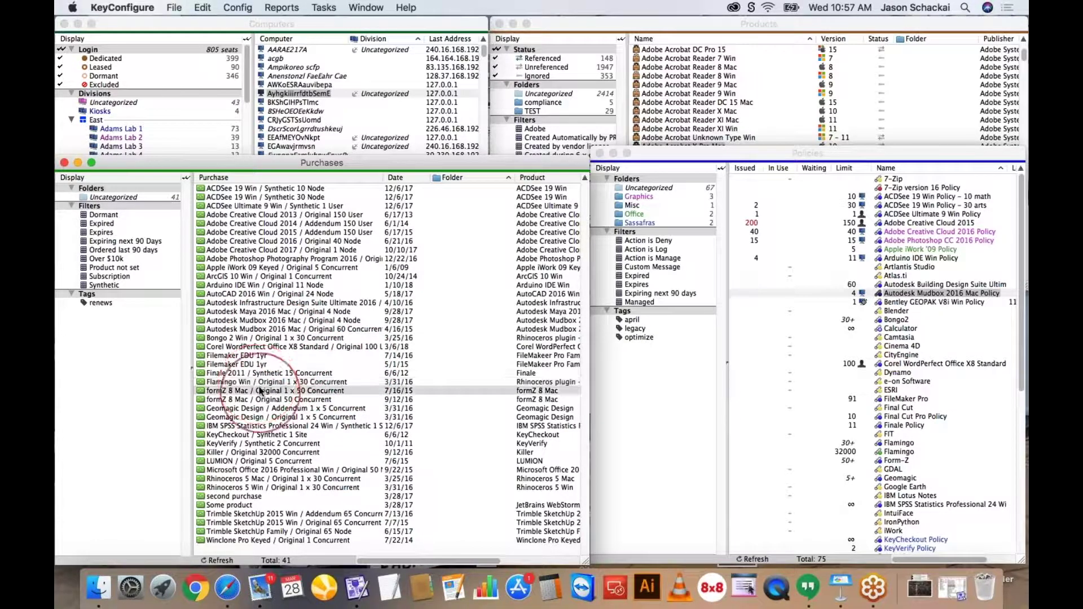
Step: Open the KeyVerify / Synthetic 2 Concurrent purchase and review its units purchased, categorization, and rights and conditions
left_click(253, 445)
left_click(253, 444)
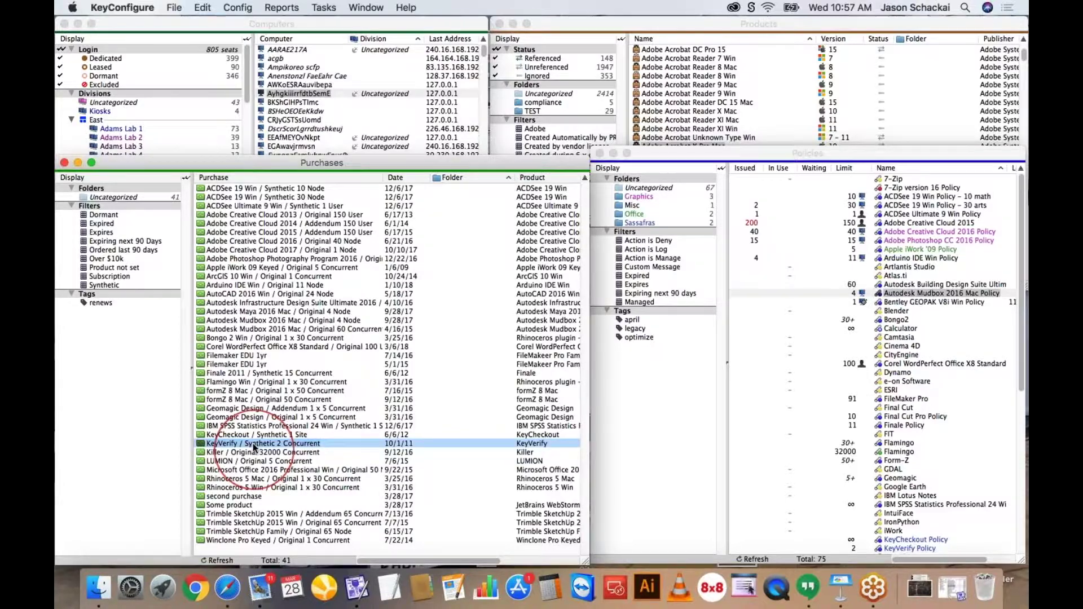
double_click(253, 443)
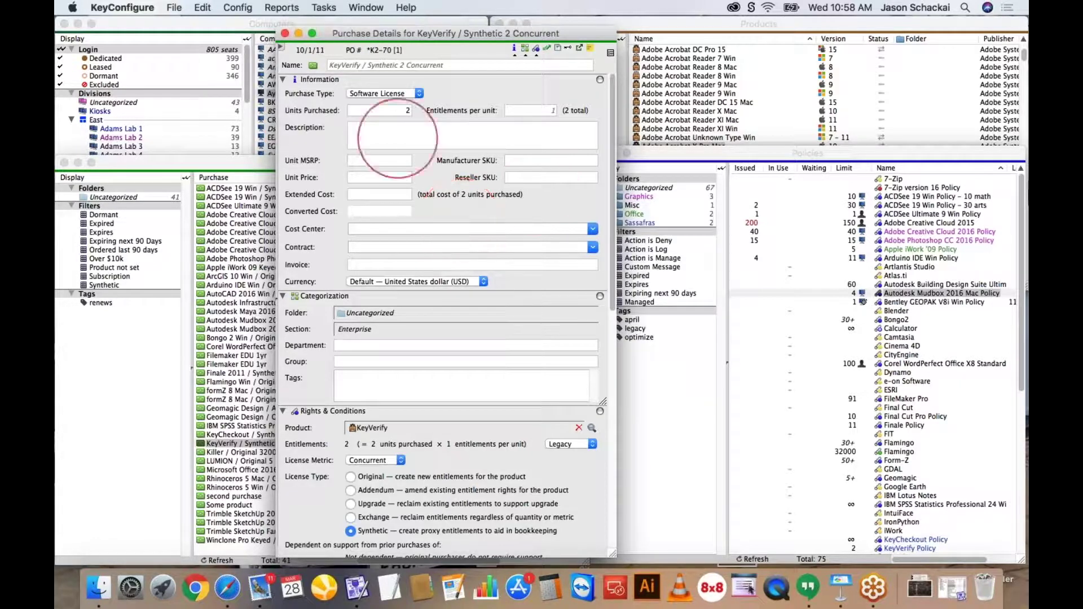
left_click(403, 111)
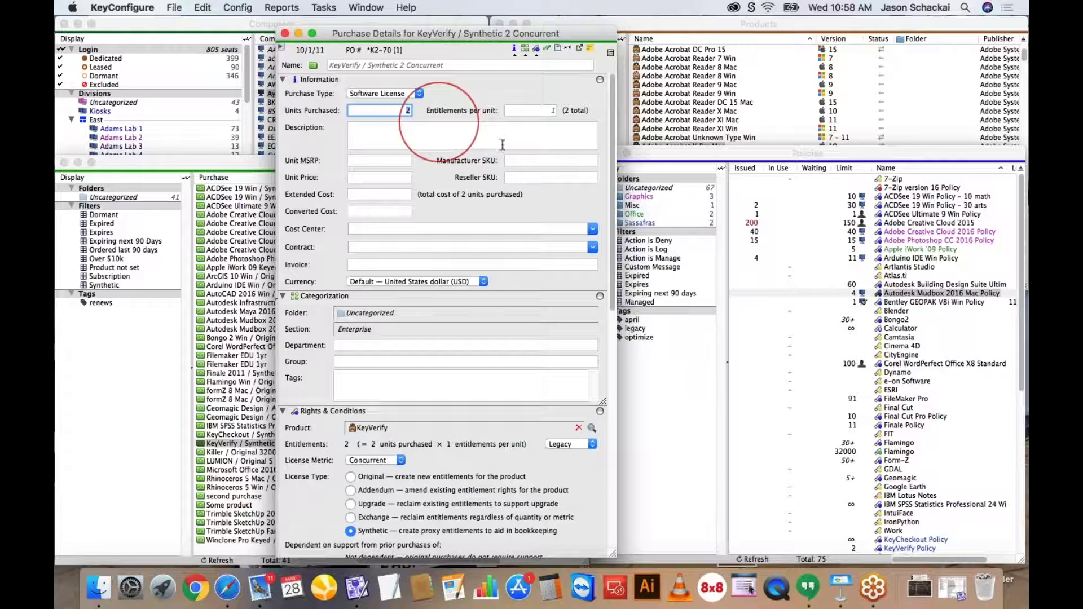
scroll(605, 241, "down", 5)
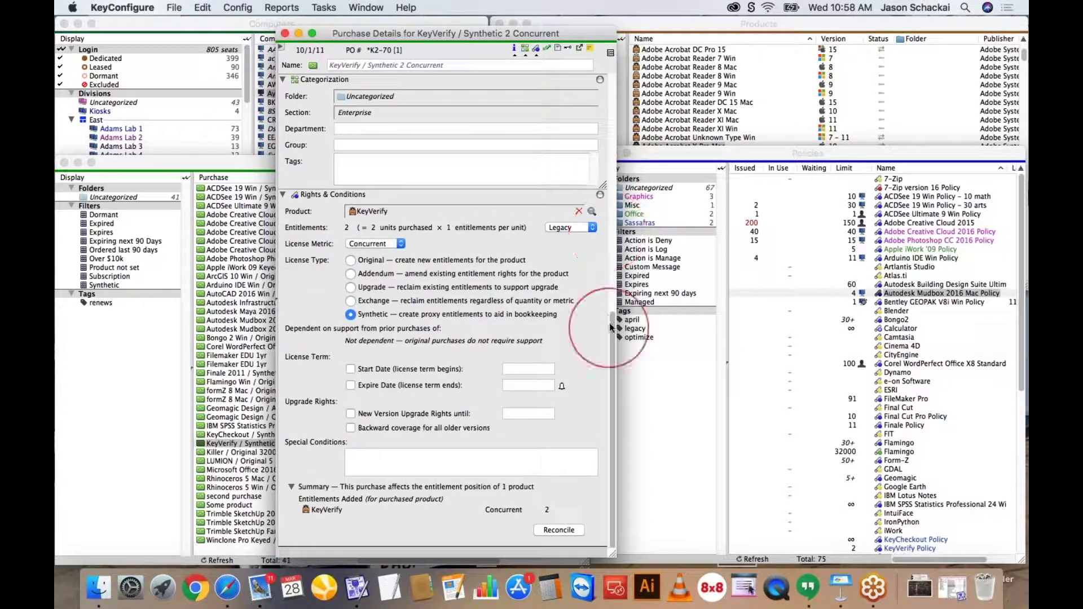
scroll(610, 282, "up", 10)
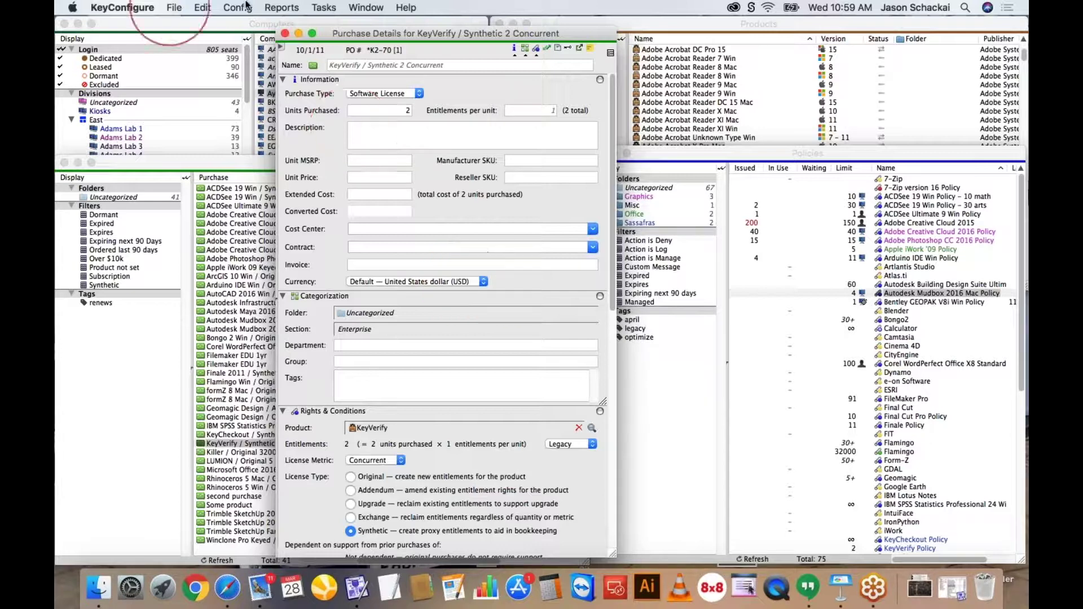
left_click(282, 8)
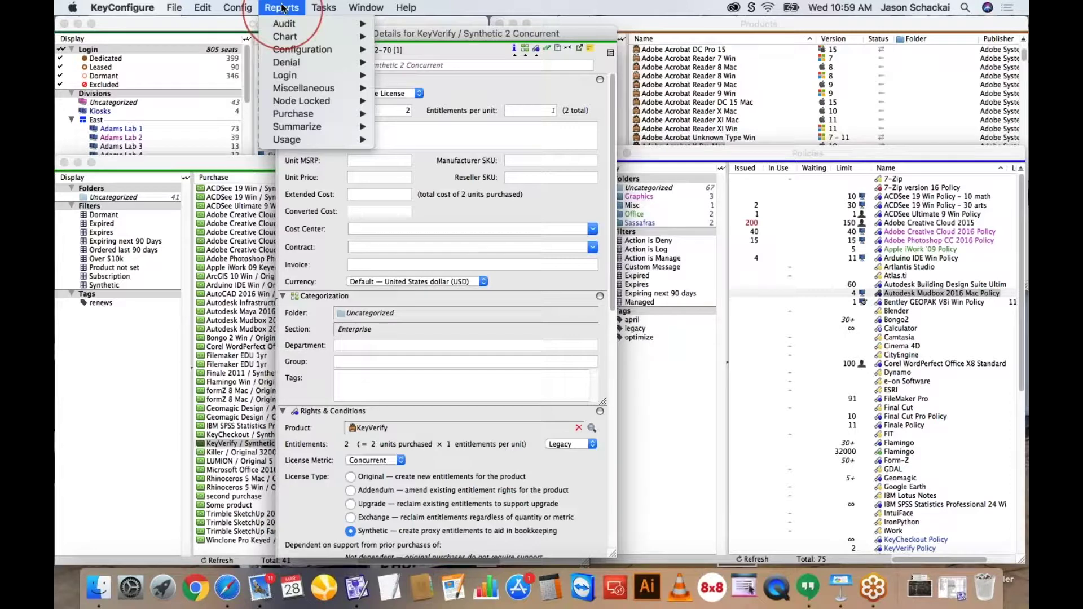
mouse_move(290, 110)
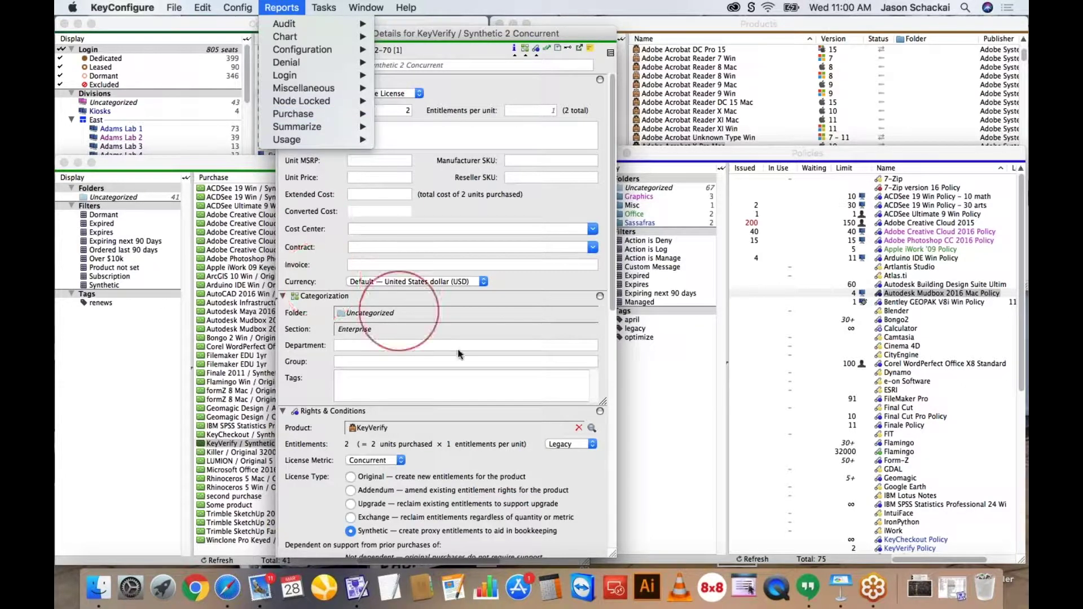
left_click(520, 426)
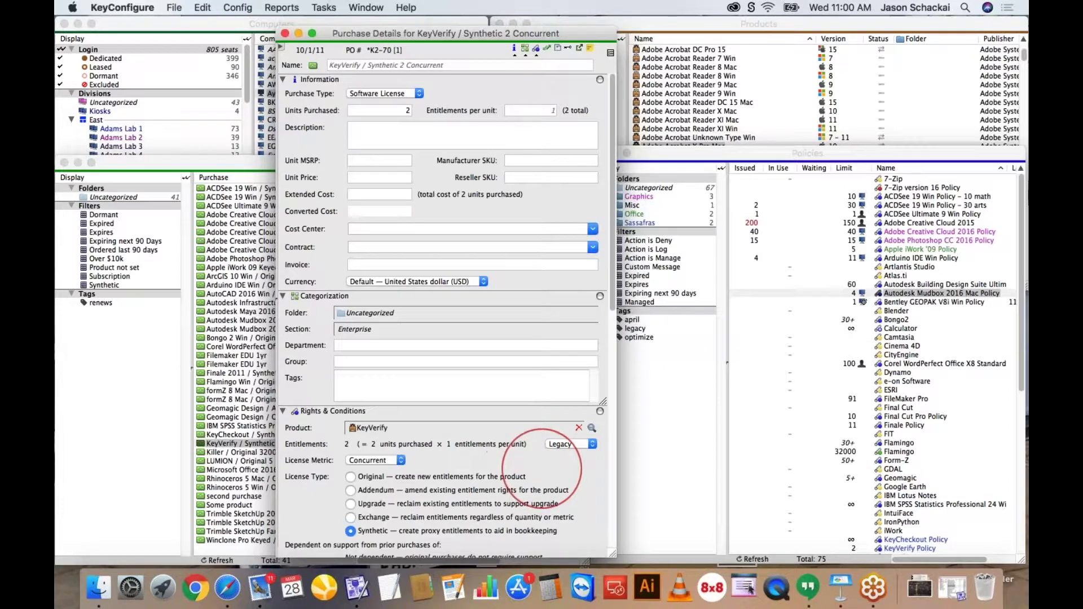
Step: Collapse the entitlement Summary under the purchase's Rights & Conditions
scroll(542, 464, "down", 5)
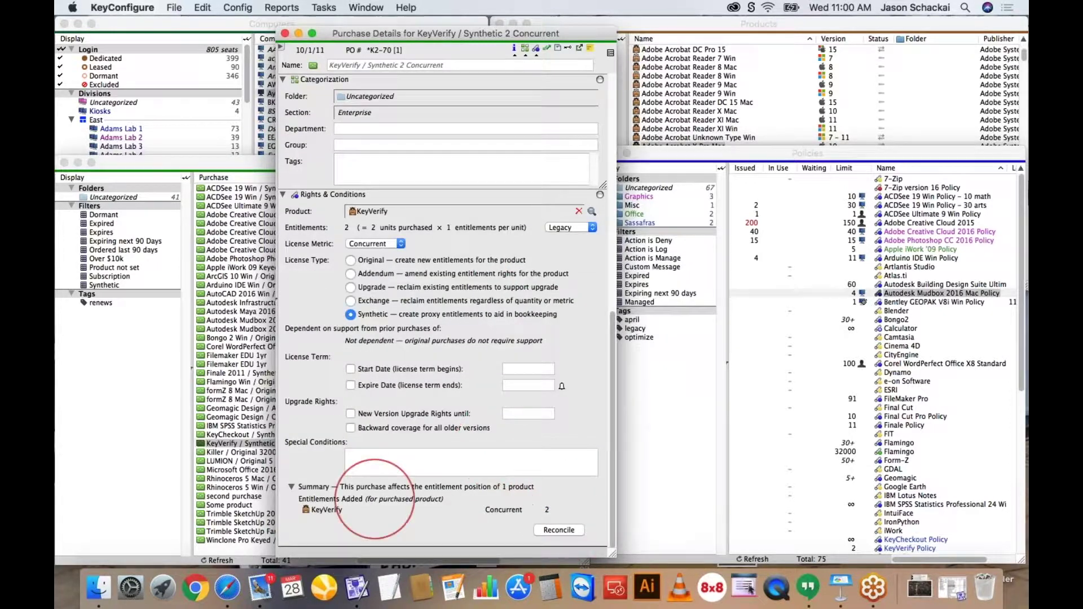
left_click(292, 487)
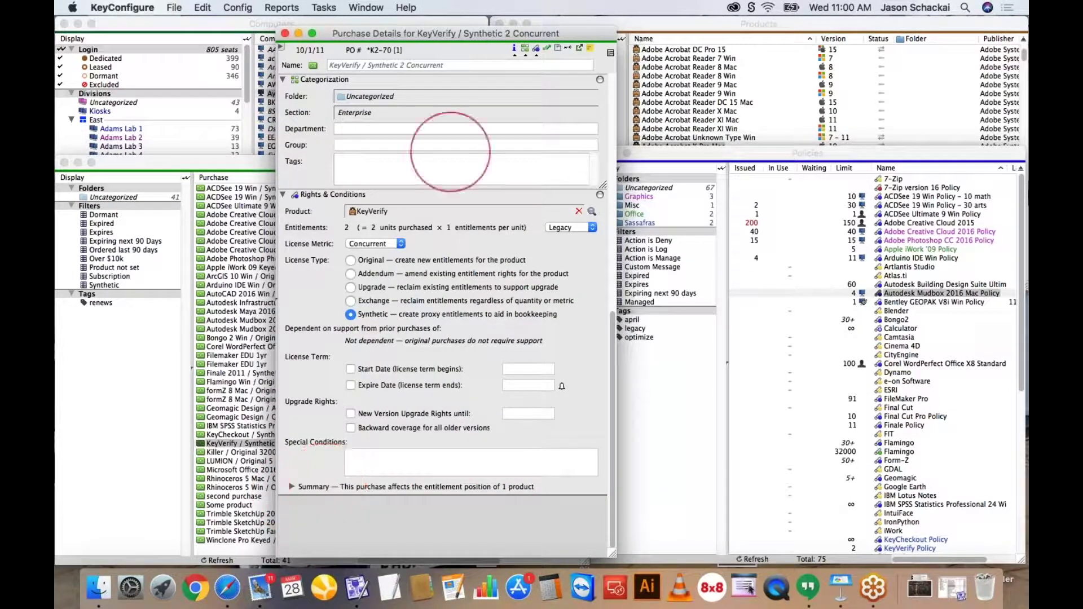
Step: Reconcile KeyVerify from the purchase's entitlement Summary, examine its purchase and product positions, and close both windows
left_click_drag(613, 334, 629, 253)
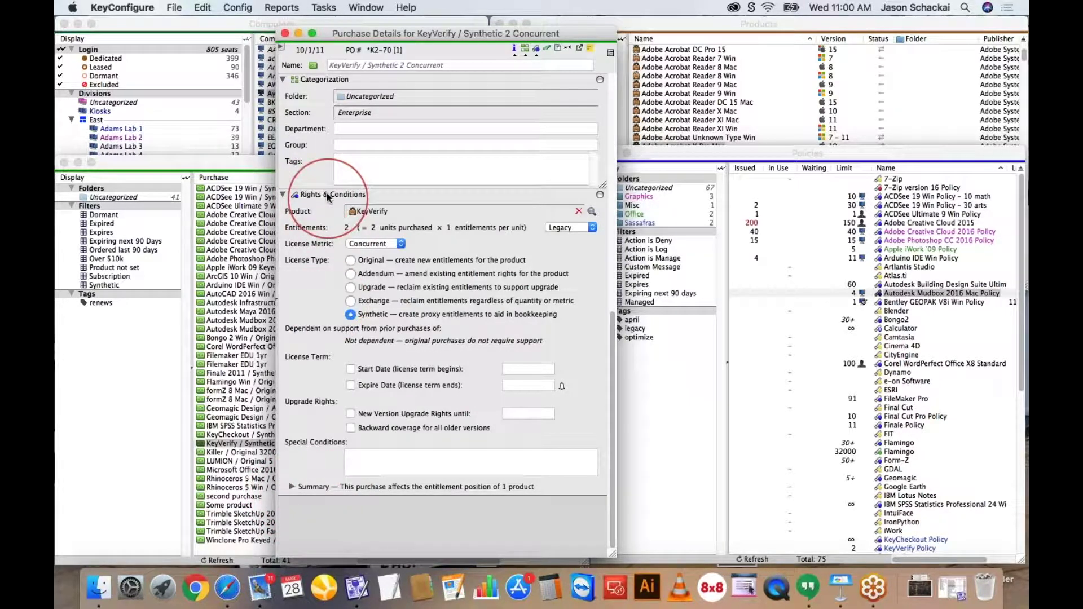
left_click(291, 487)
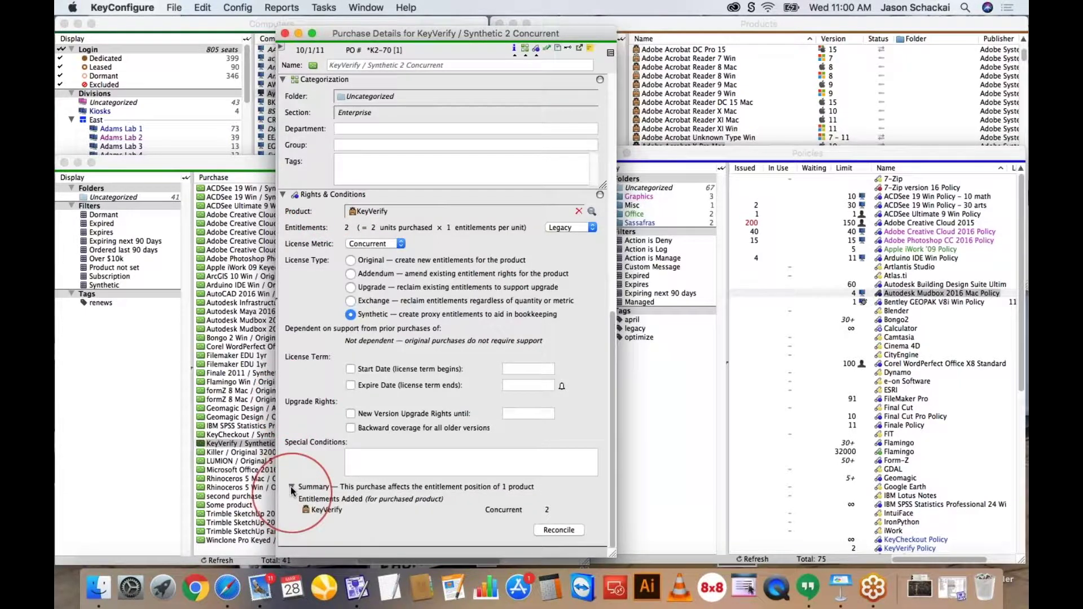
left_click(559, 530)
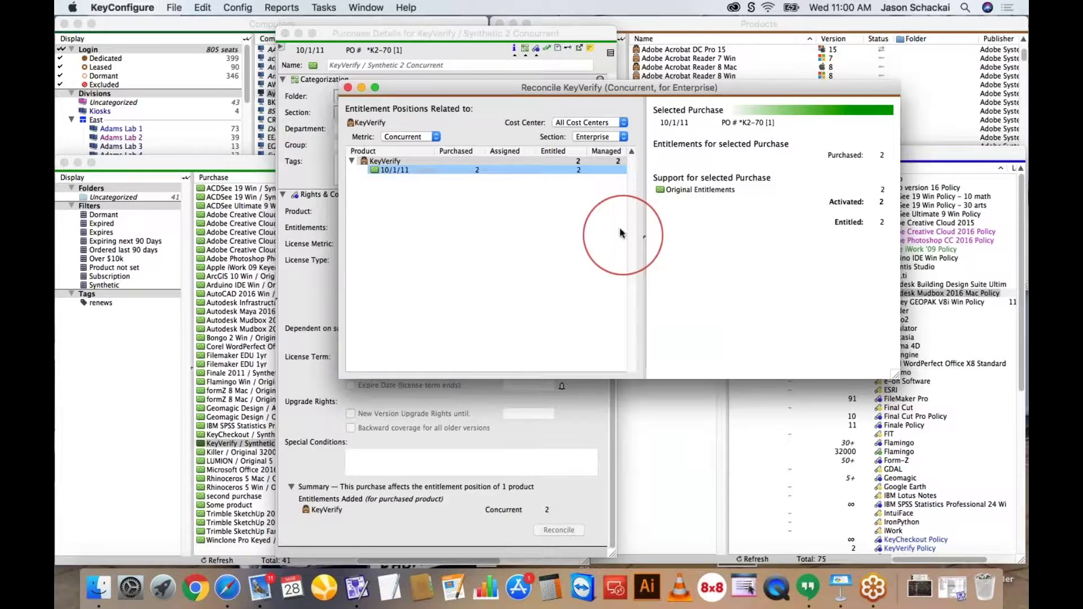
left_click(388, 162)
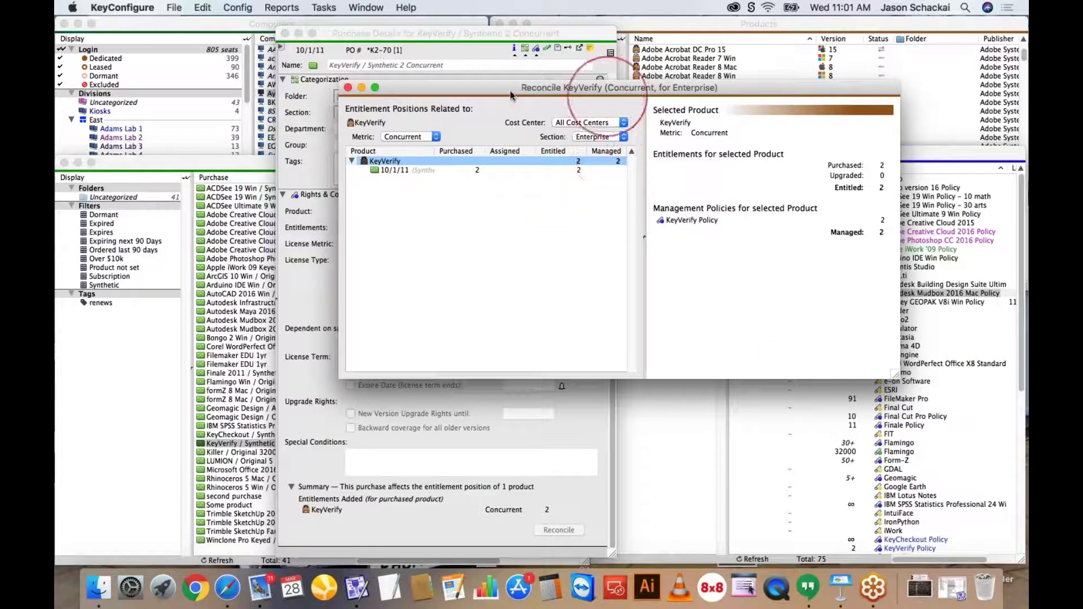
left_click(348, 87)
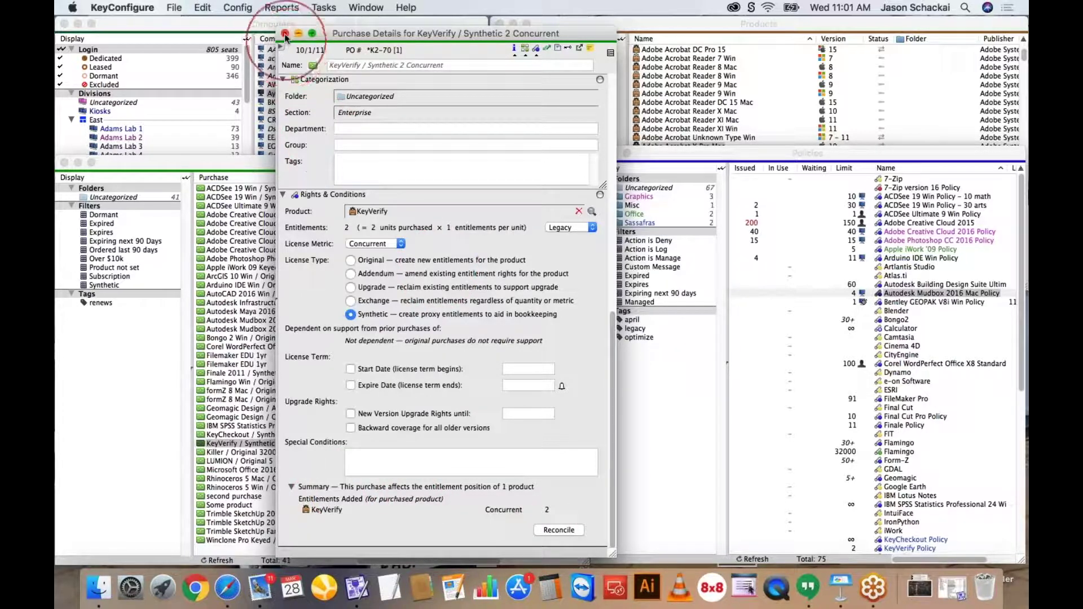
left_click(286, 35)
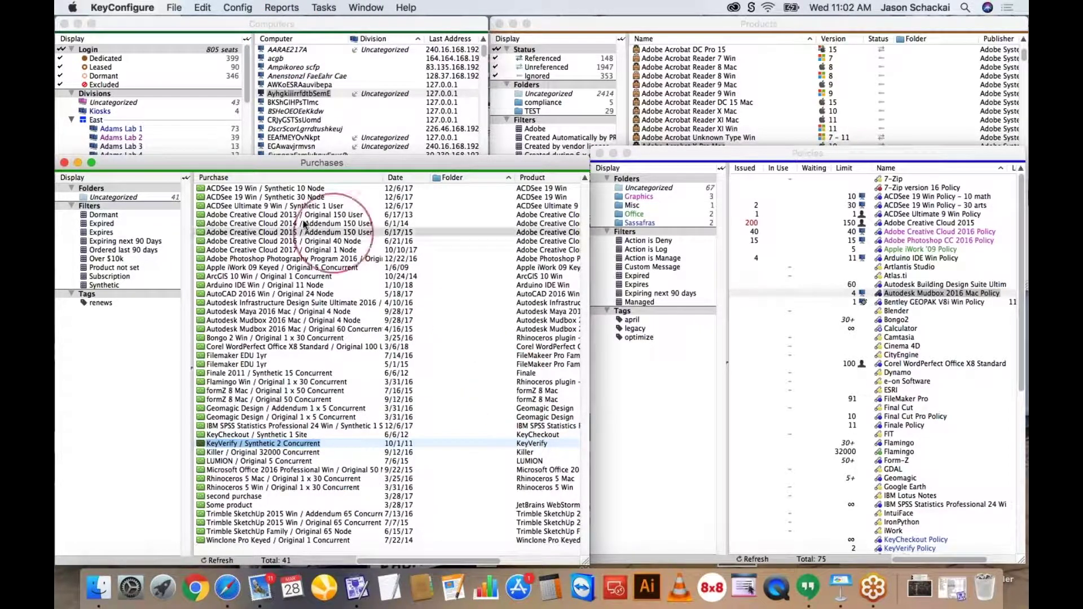
Step: Open the Product Reconciliation overview for all purchases, and move and enlarge its window to show every column
right_click(451, 326)
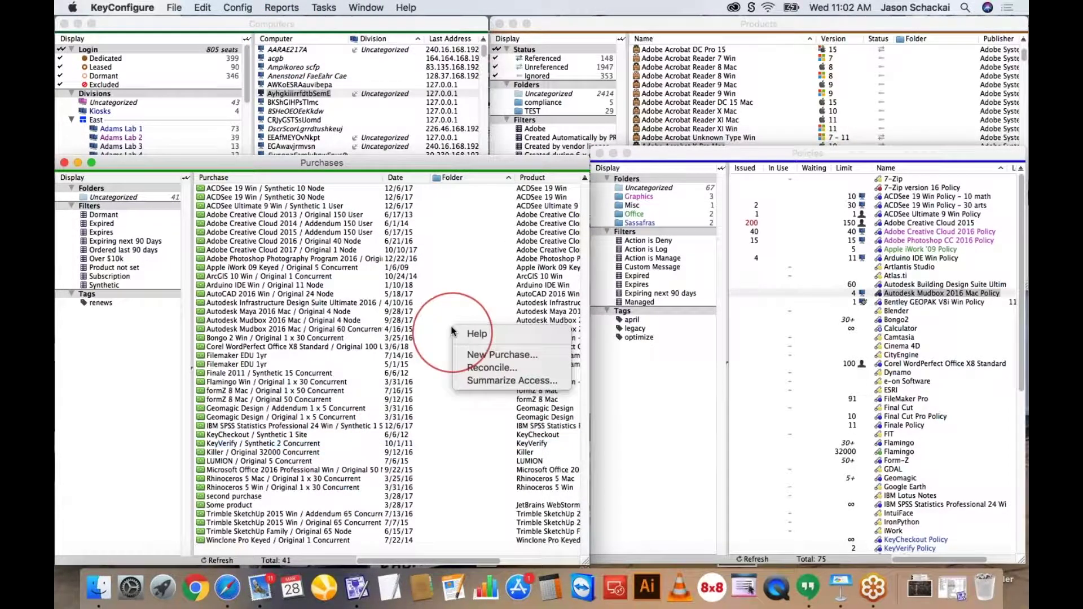
left_click(490, 370)
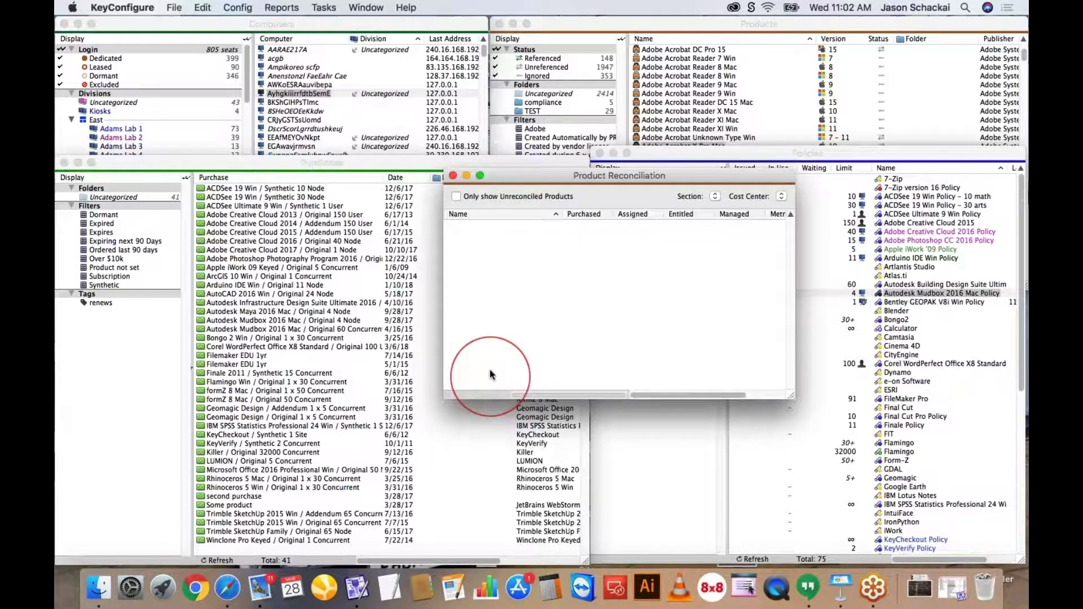
left_click_drag(614, 175, 397, 95)
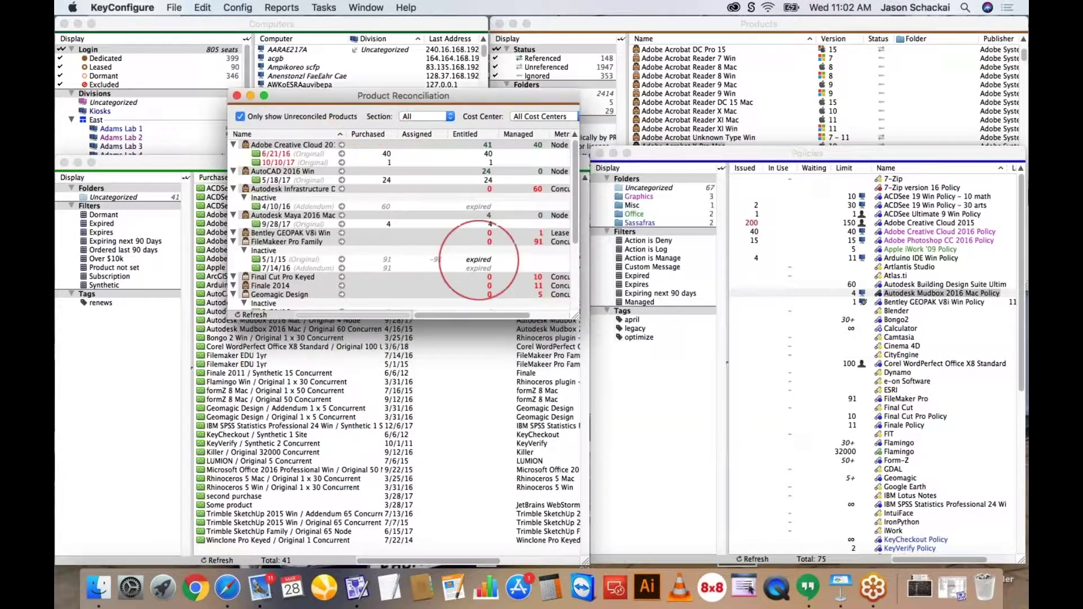
left_click_drag(574, 314, 883, 473)
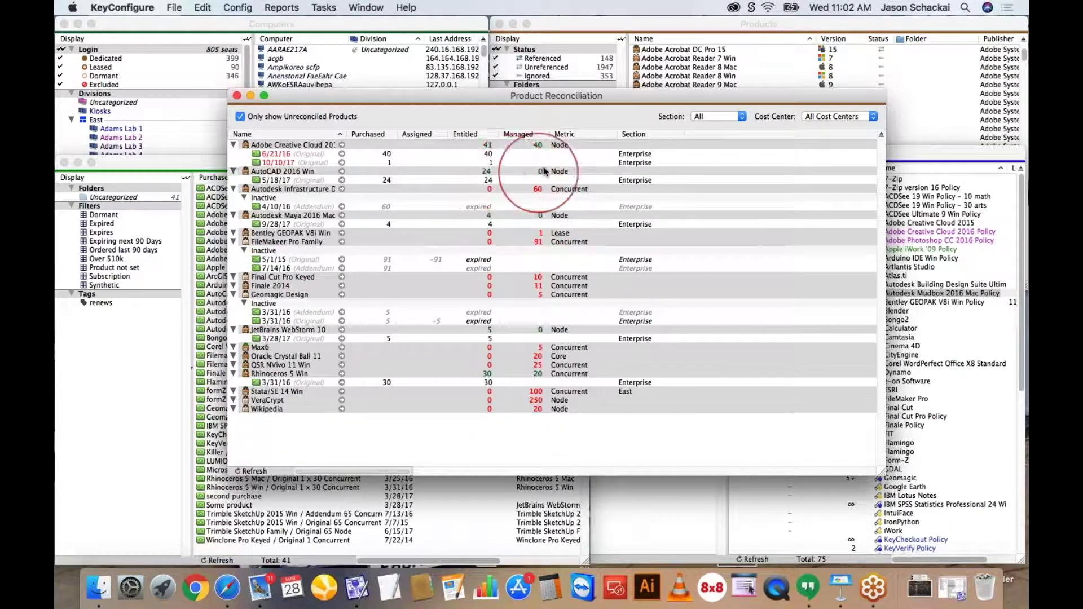
Step: Inspect the product details of AutoCAD 2016 Win from the reconciliation list and close them
left_click(486, 172)
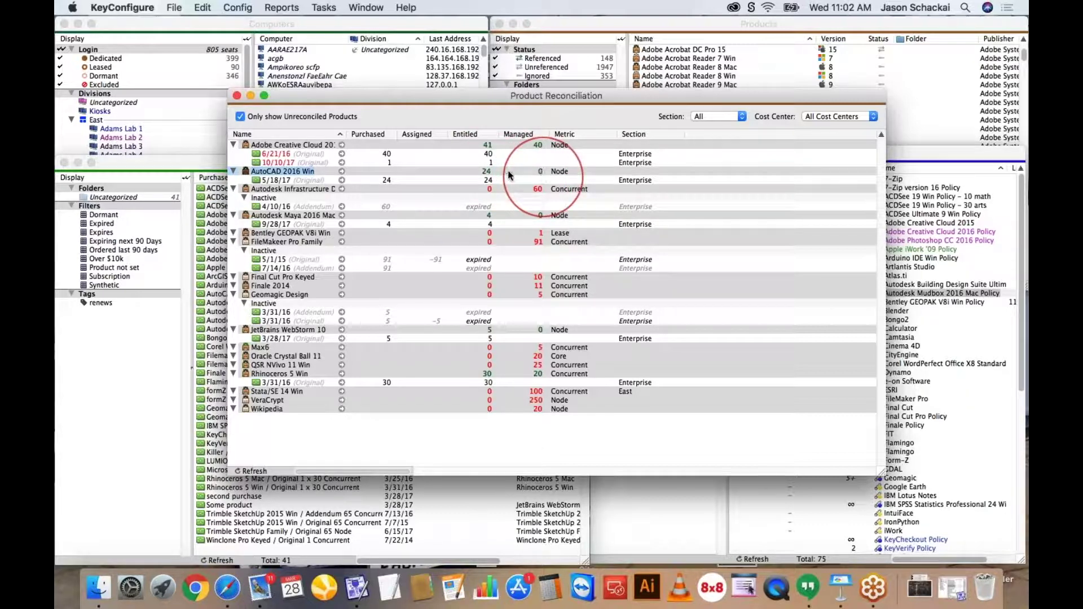
double_click(288, 172)
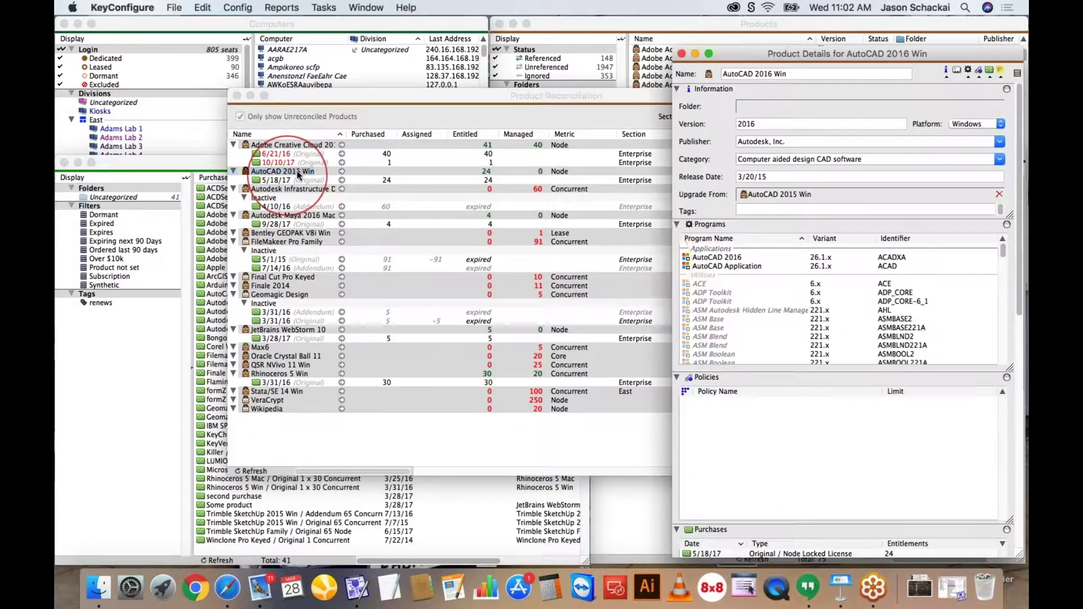
left_click(682, 54)
Step: Widen the reconciliation Name column to show full product names, toggle Only show Unreconciled Products off and on, and close the overview
left_click(265, 145)
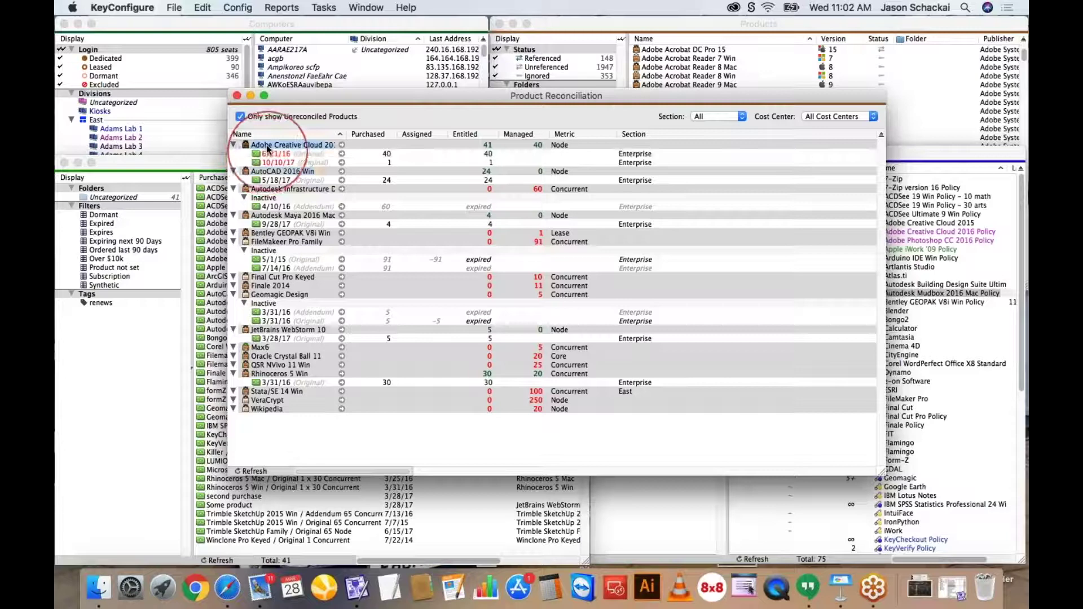
left_click_drag(347, 133, 357, 134)
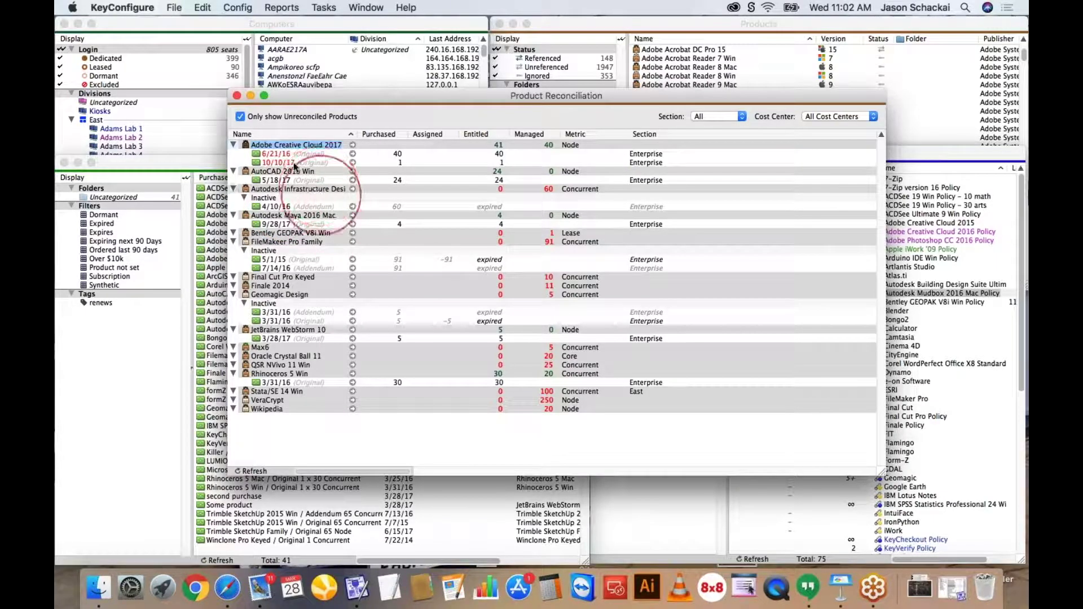
left_click(241, 117)
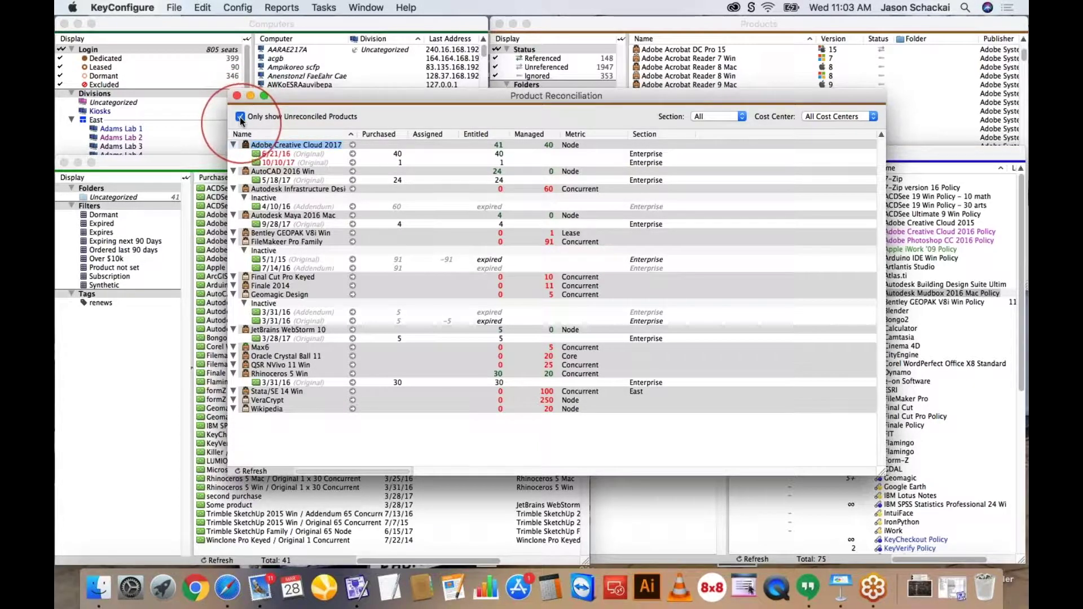
left_click(241, 118)
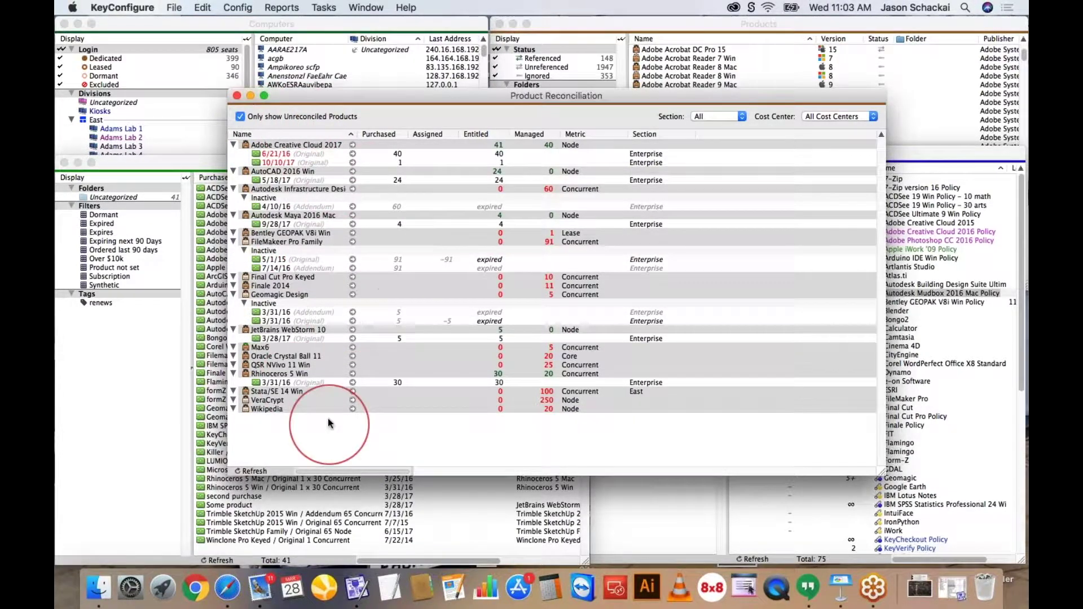
left_click(237, 96)
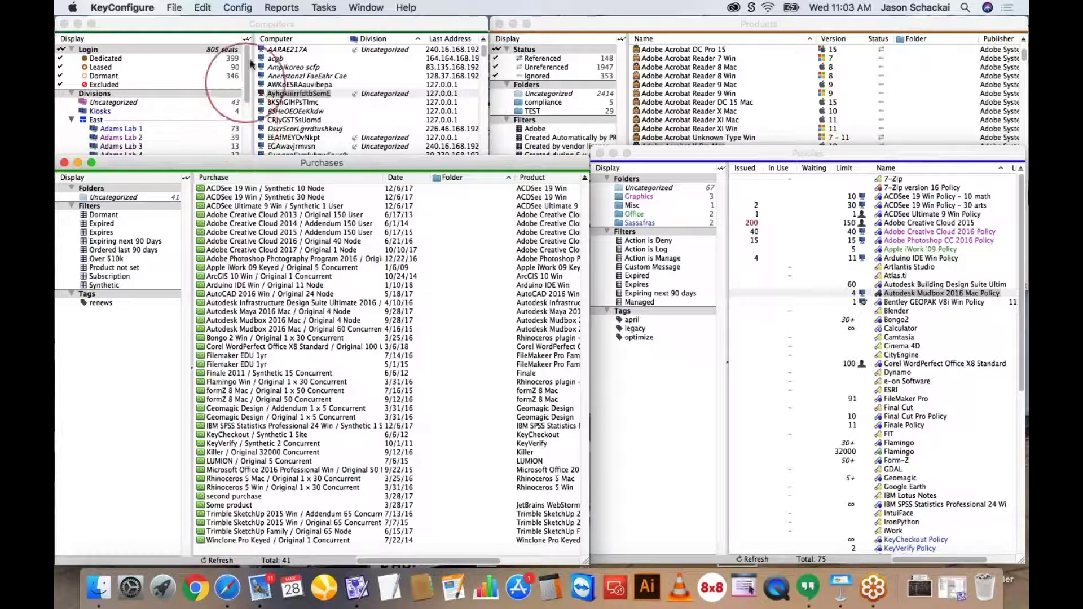
left_click(280, 8)
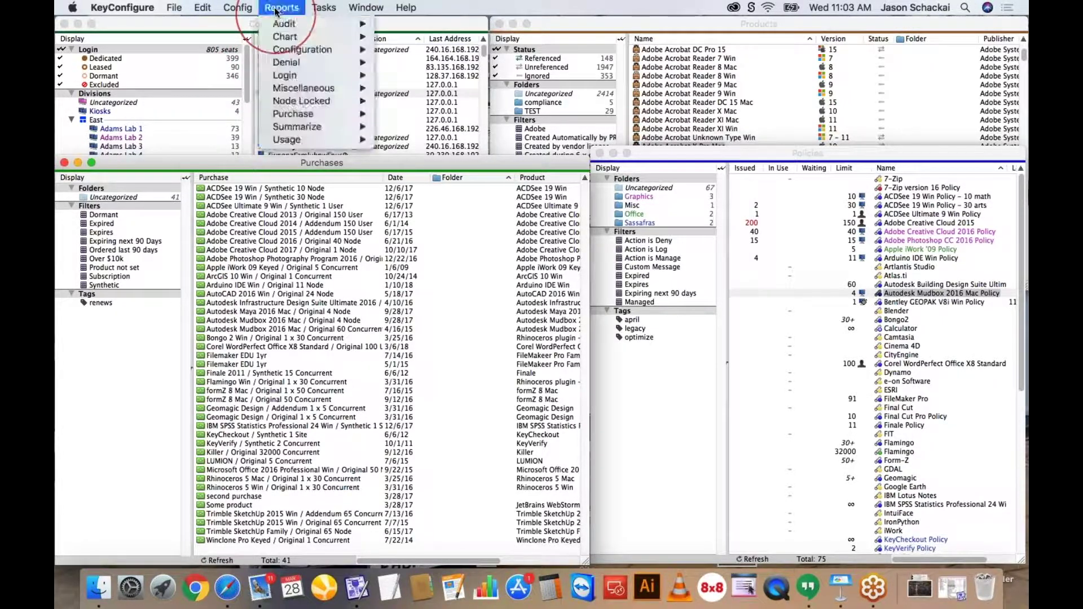
mouse_move(278, 23)
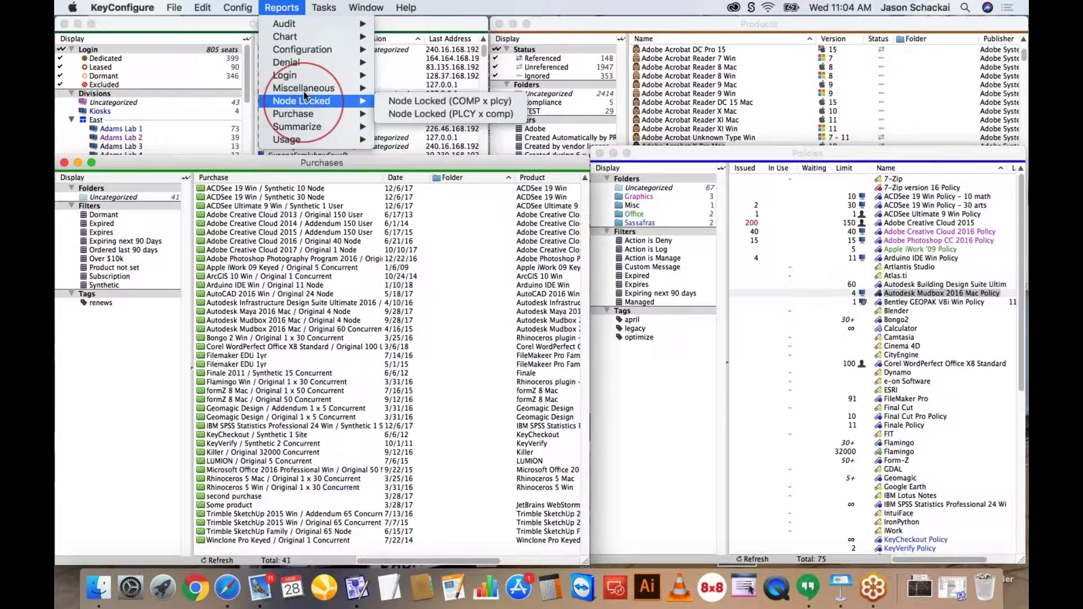
mouse_move(299, 88)
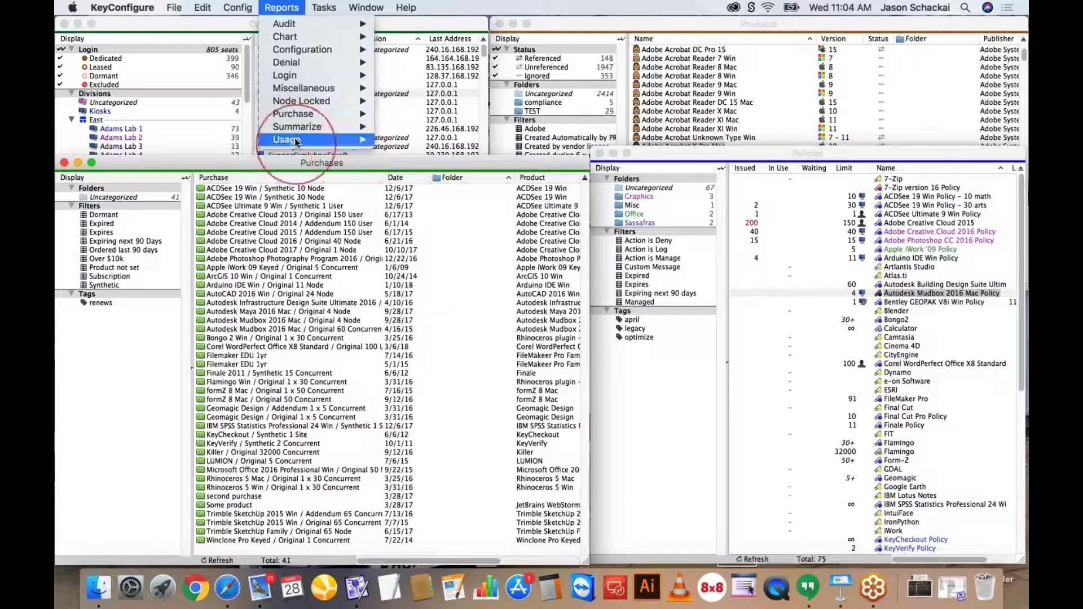
mouse_move(295, 141)
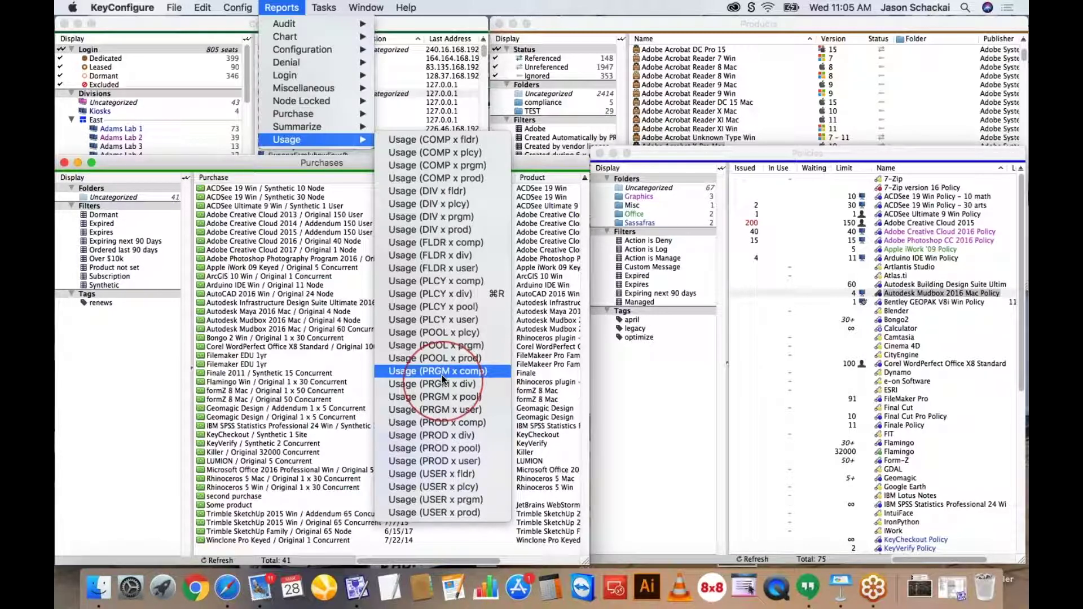
left_click(561, 162)
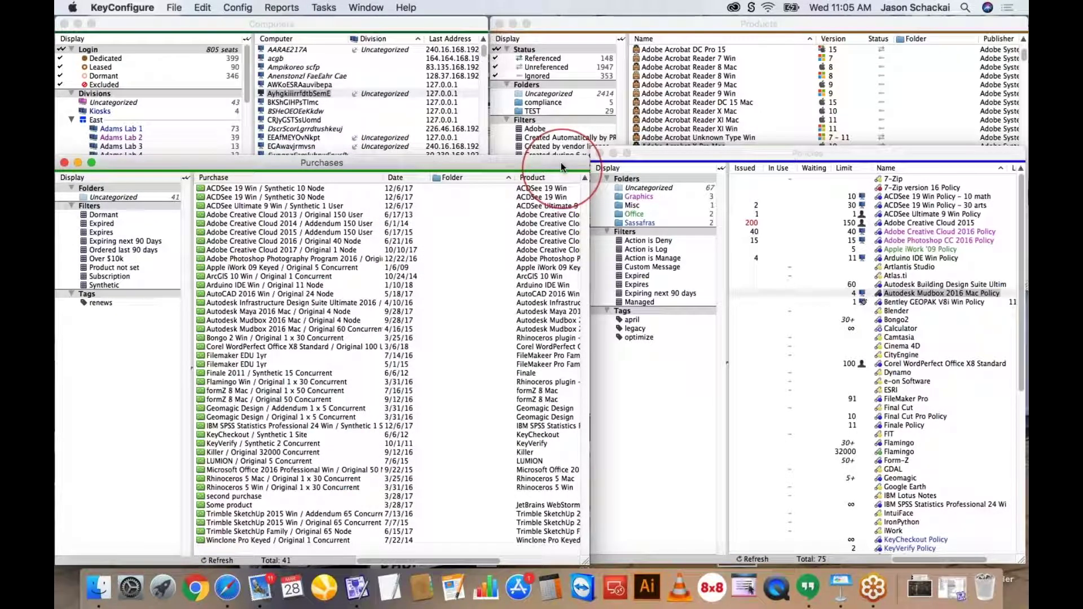